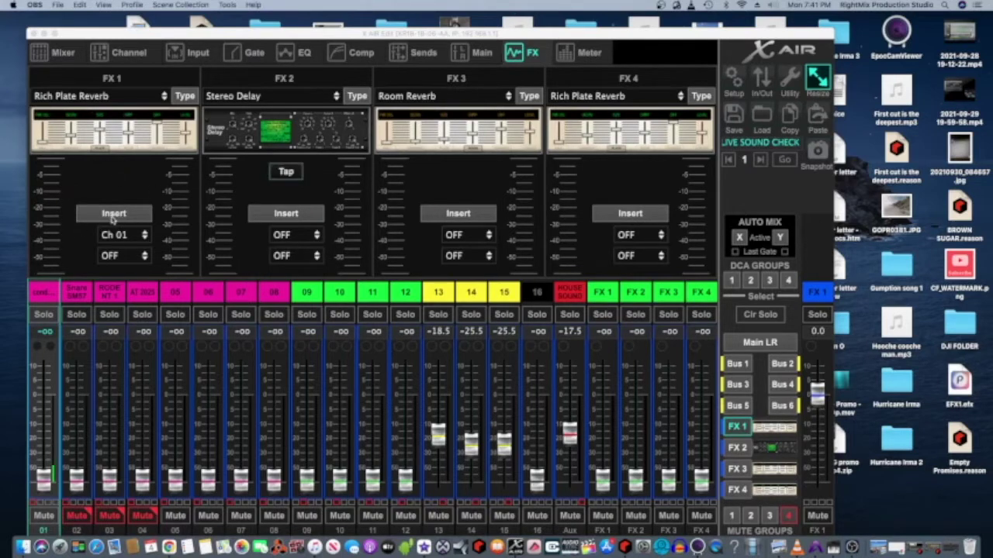
# Step: Return to Main LR, engage the FX1 Rich Plate Reverb insert on Ch 01, and open its editor
pyautogui.click(764, 348)
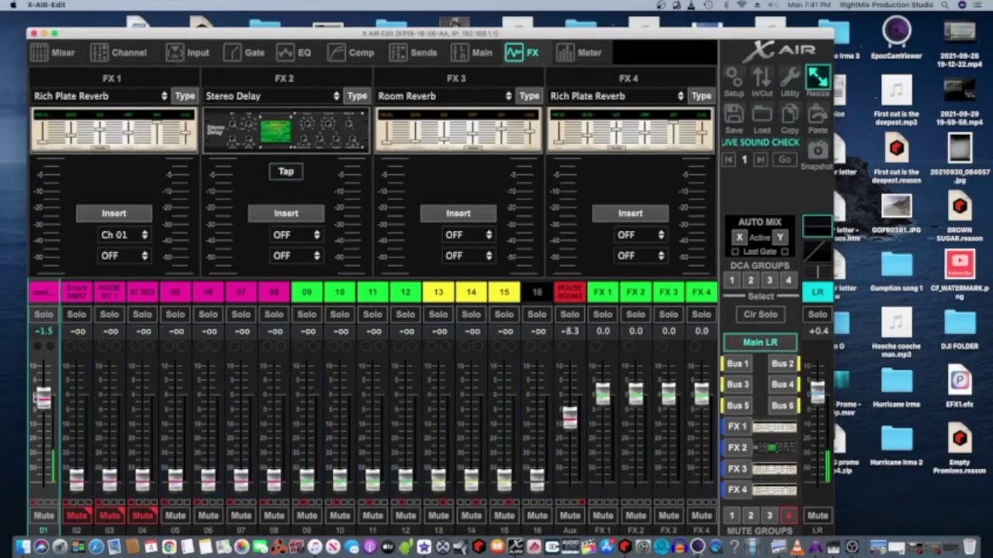
pyautogui.click(90, 215)
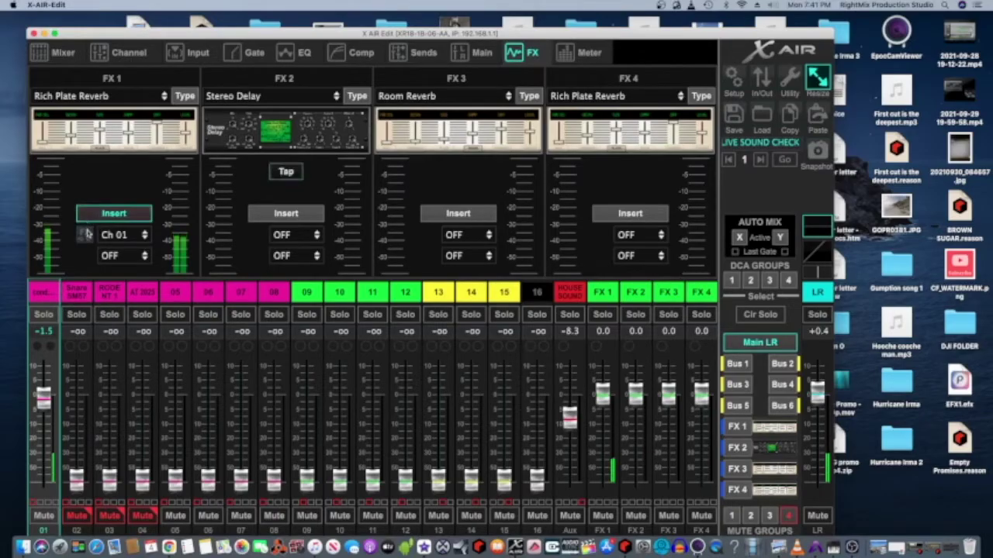
pyautogui.click(85, 235)
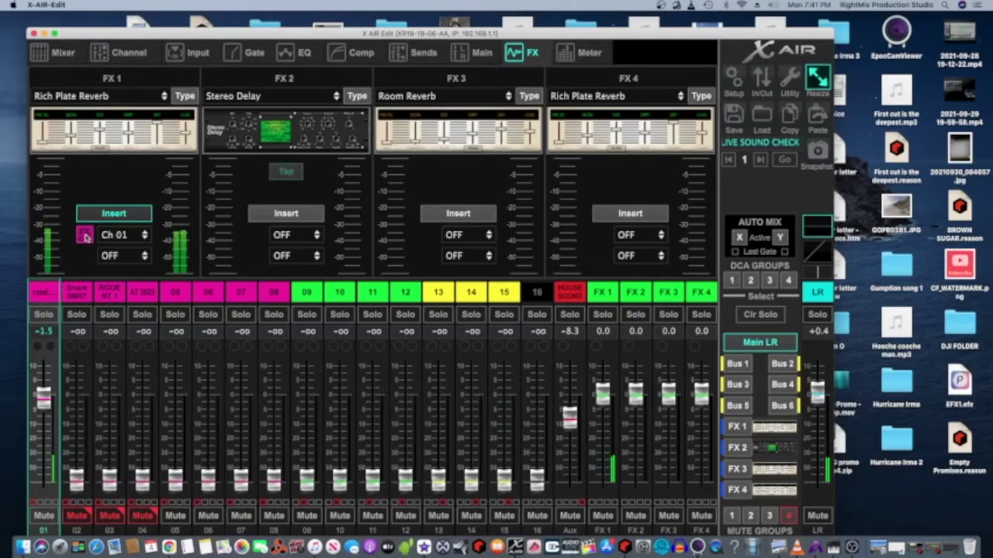
pyautogui.click(147, 138)
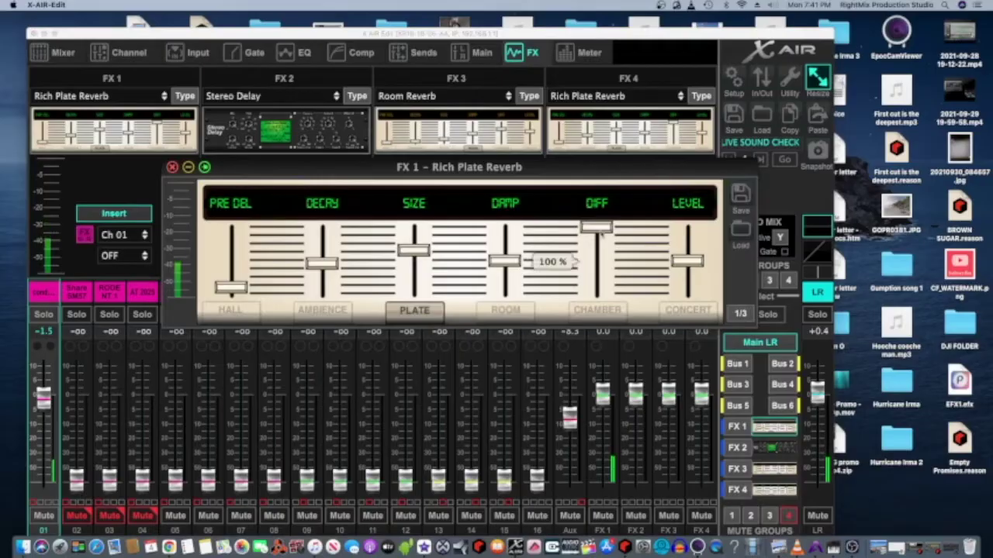
# Step: Set the plate reverb's output level to about -1.0 dB
pyautogui.moveTo(687, 262); pyautogui.dragTo(690, 298)
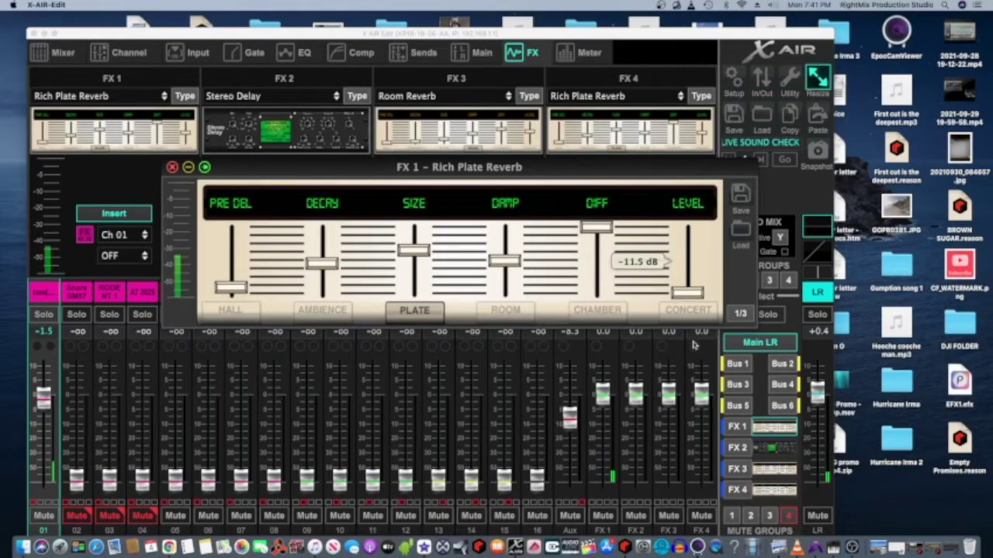
pyautogui.moveTo(694, 345); pyautogui.dragTo(698, 310)
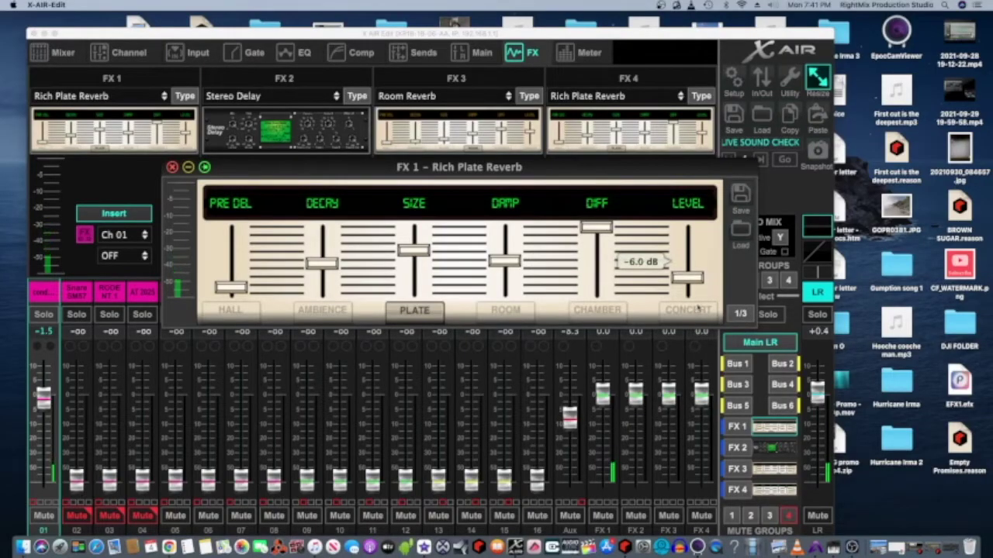
pyautogui.click(83, 234)
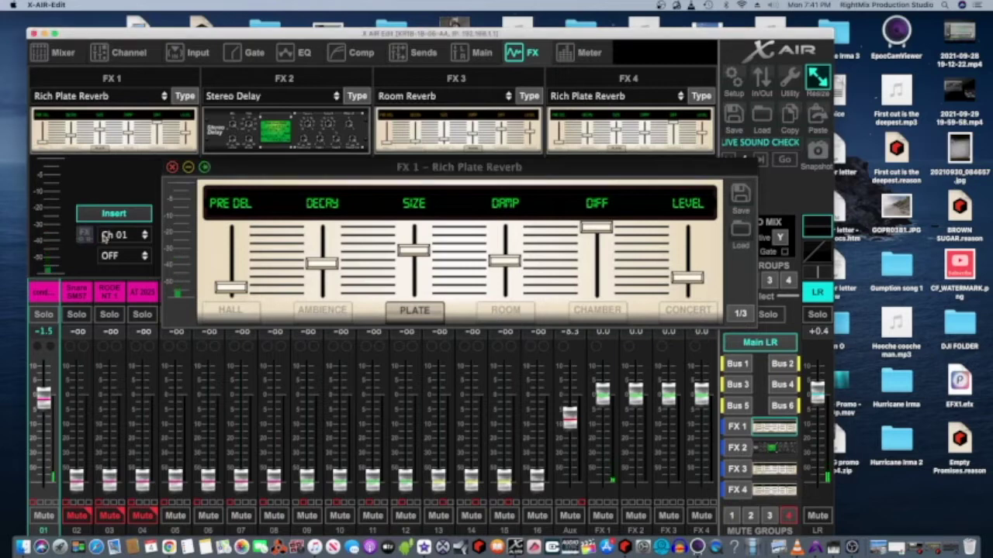
pyautogui.moveTo(687, 286); pyautogui.dragTo(694, 239)
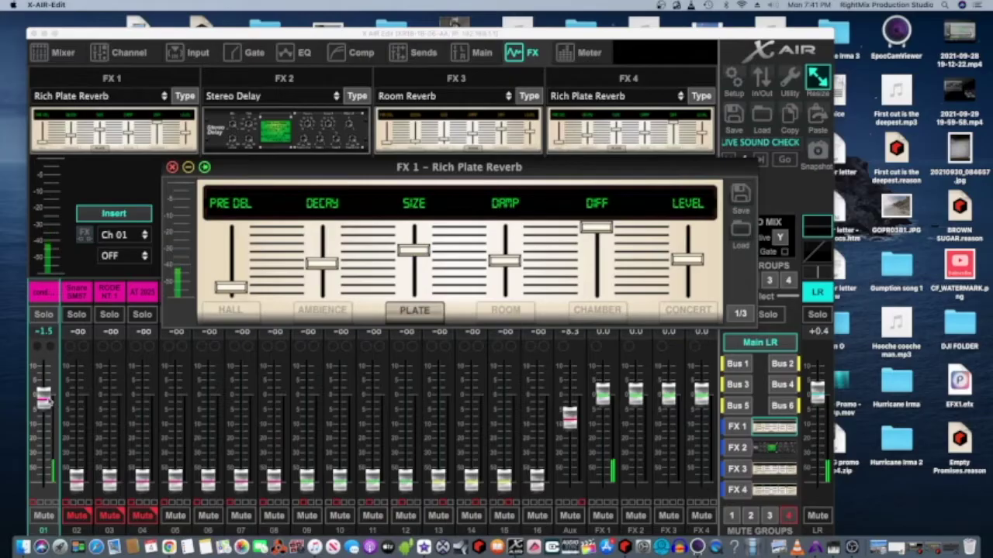
# Step: Nudge channel 1 to -0.8, then switch off the Ch 01 reverb and the FX1 insert
pyautogui.moveTo(45, 399); pyautogui.dragTo(44, 396)
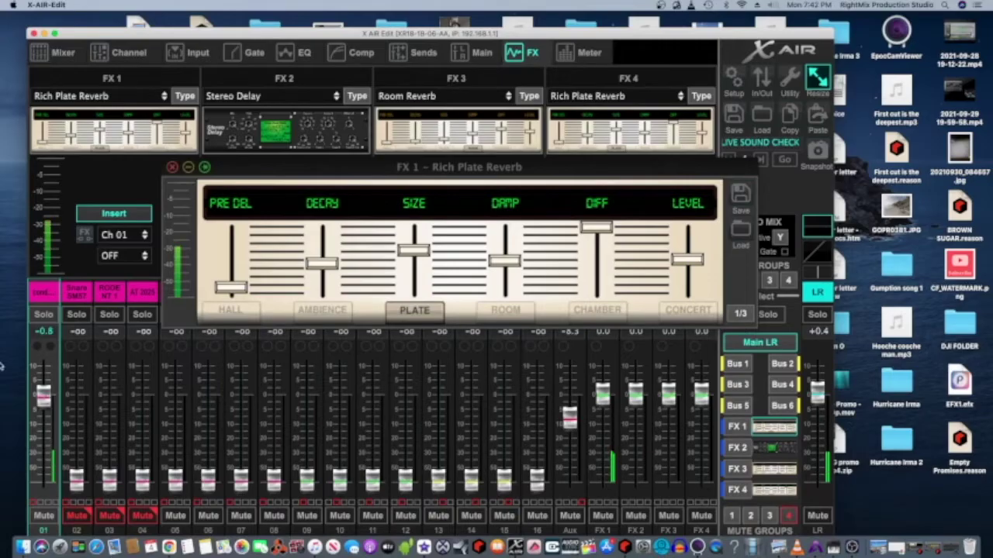
pyautogui.click(84, 237)
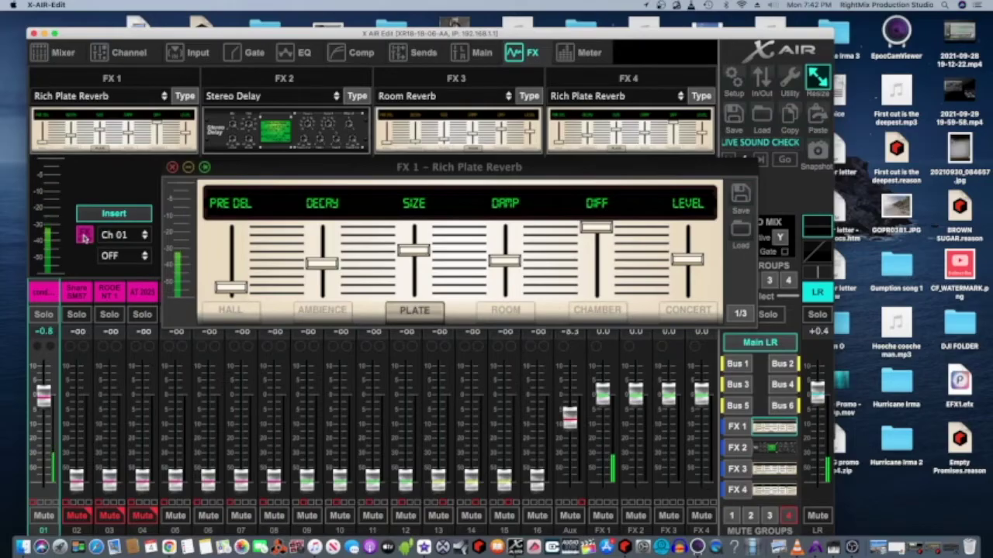
pyautogui.click(85, 237)
pyautogui.click(99, 218)
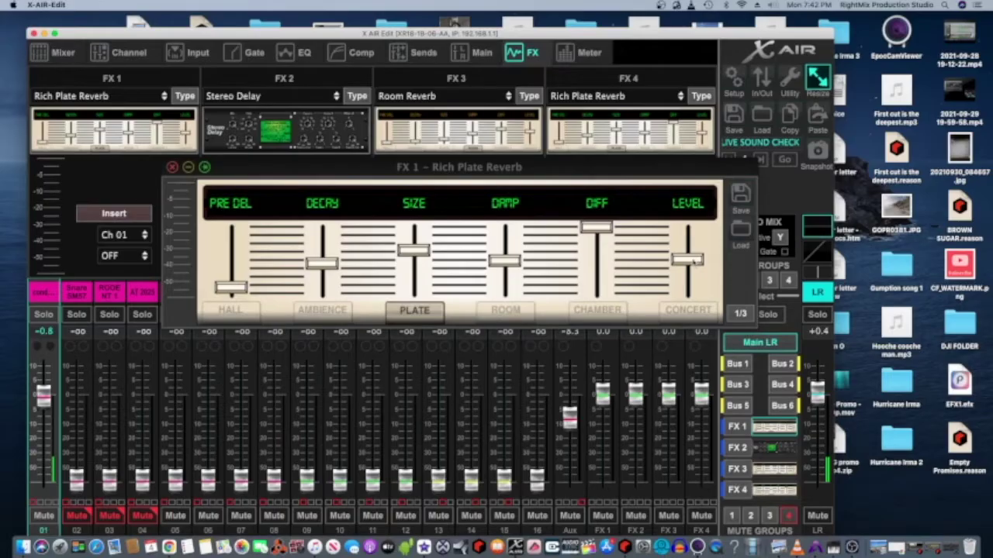
# Step: Show the FX1 send levels and raise channel 1's send to FX1
pyautogui.click(746, 433)
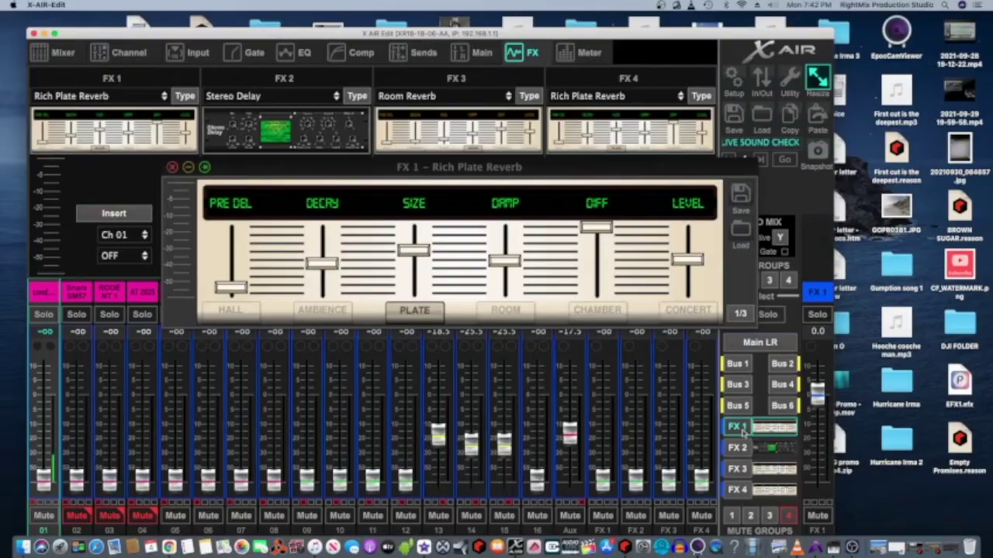
pyautogui.moveTo(46, 482); pyautogui.dragTo(45, 420)
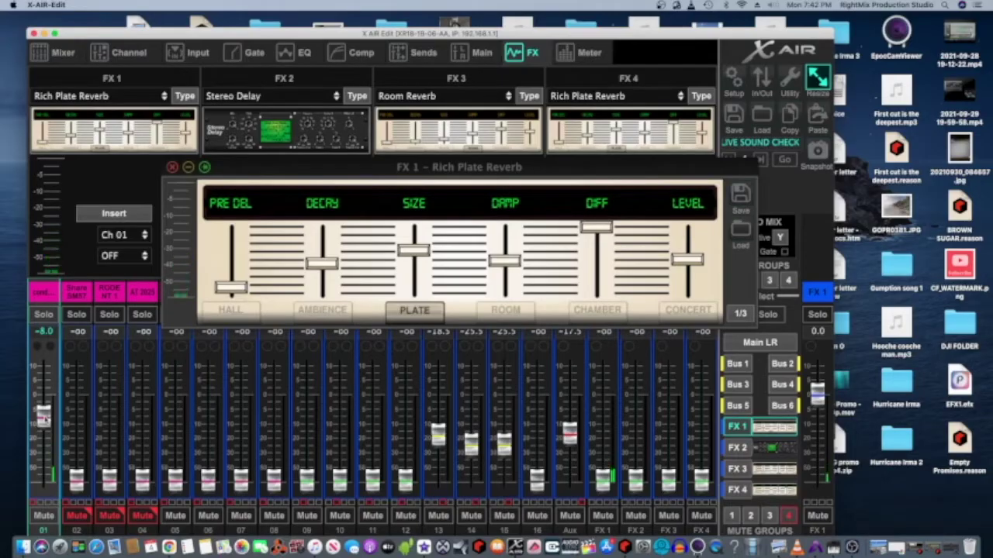
pyautogui.moveTo(43, 419)
pyautogui.mouseDown()
pyautogui.moveTo(43, 392)
pyautogui.moveTo(43, 435)
pyautogui.mouseUp()
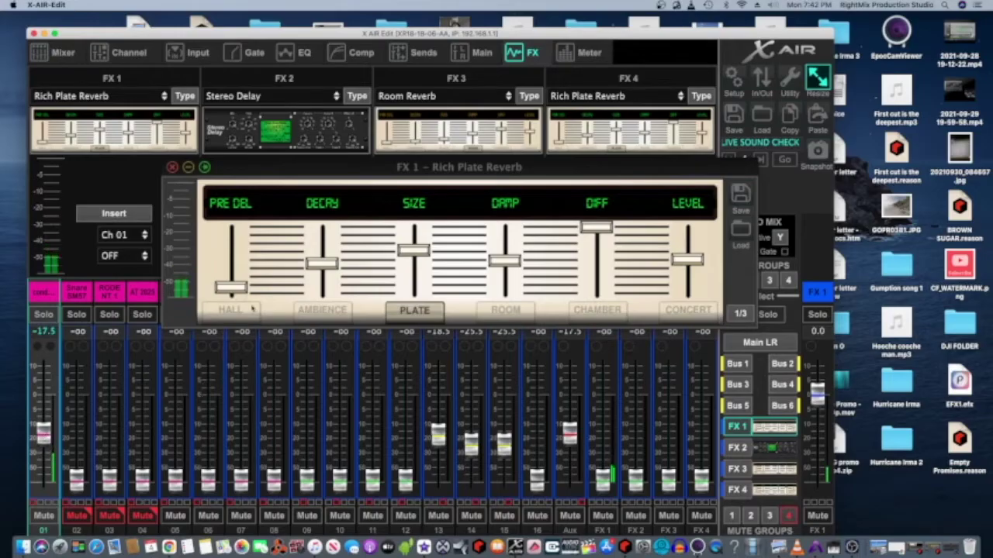
# Step: Lengthen the reverb pre-delay to about 86 ms and shorten the decay
pyautogui.moveTo(233, 289); pyautogui.dragTo(233, 262)
pyautogui.click(322, 264)
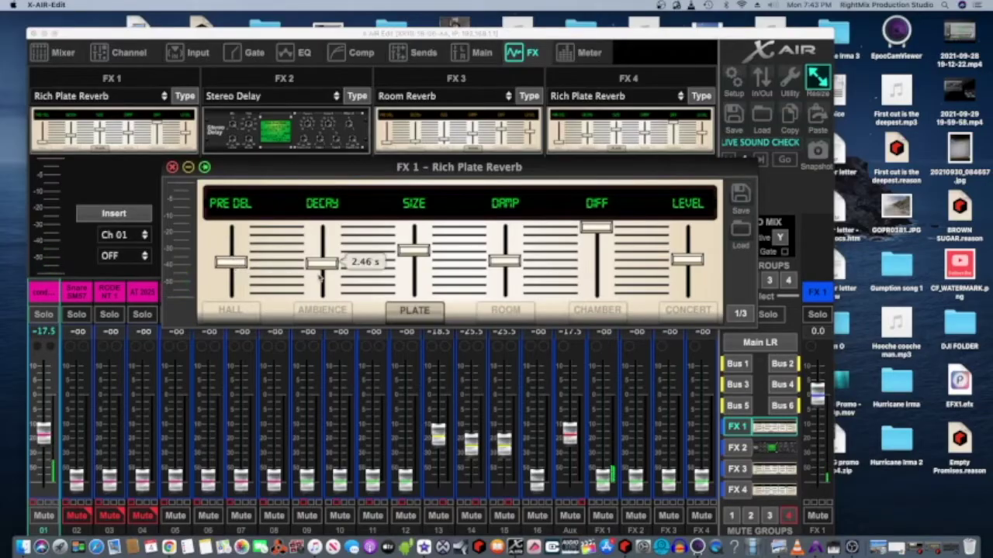
pyautogui.moveTo(323, 264); pyautogui.dragTo(321, 303)
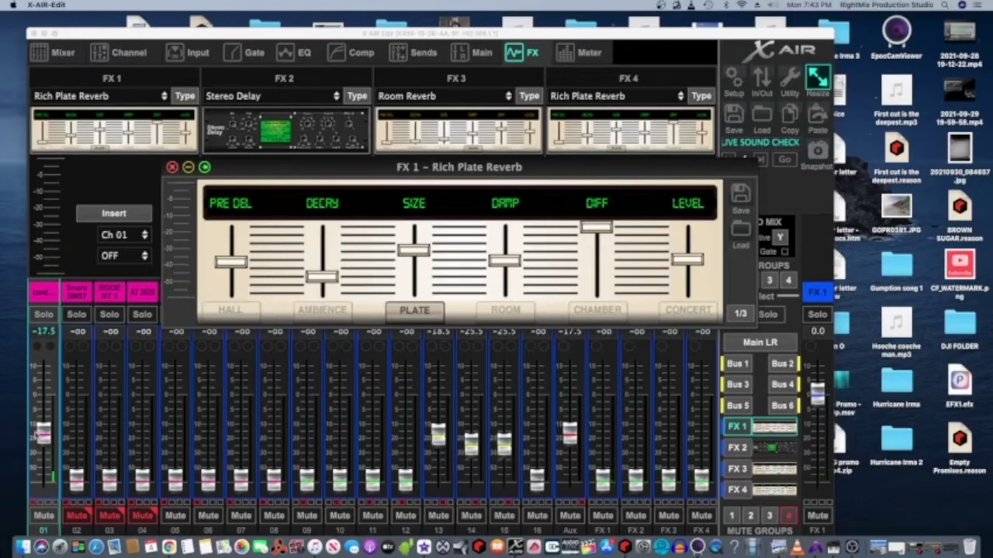
# Step: Set reverb size to 19 m with about 2.2 s decay, settling channel 1's FX1 send near -16.5
pyautogui.moveTo(42, 431); pyautogui.dragTo(44, 398)
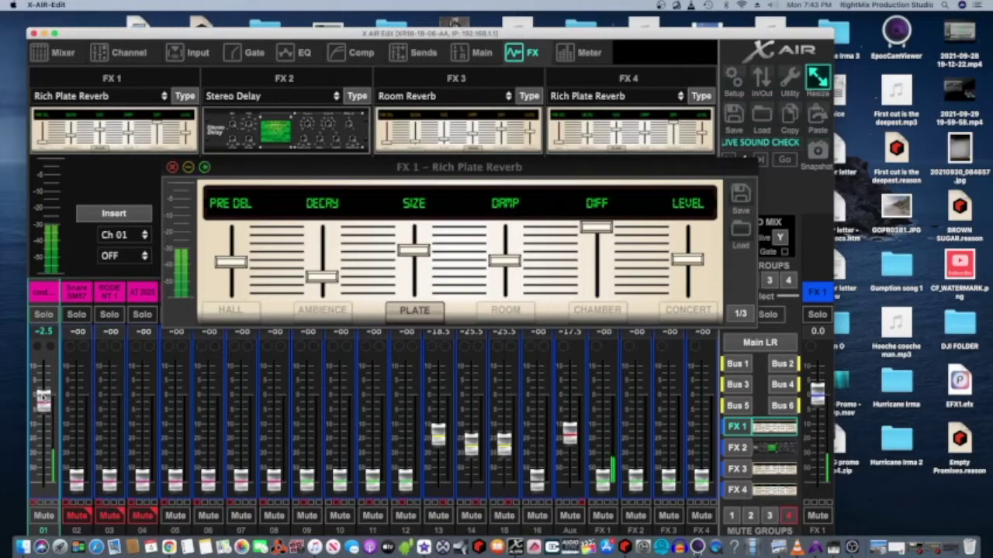
pyautogui.moveTo(44, 397); pyautogui.dragTo(47, 416)
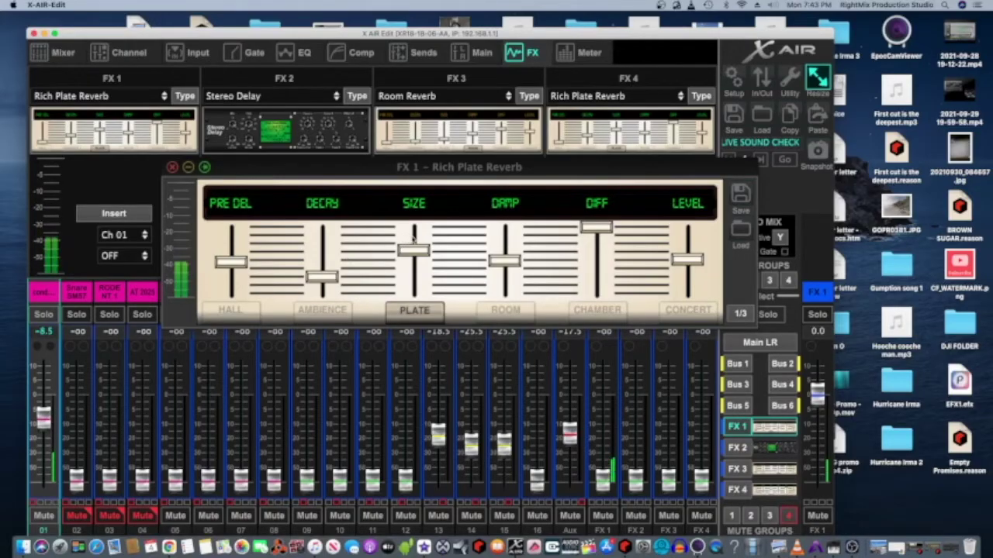
pyautogui.moveTo(414, 250); pyautogui.dragTo(413, 292)
pyautogui.moveTo(331, 277); pyautogui.dragTo(328, 247)
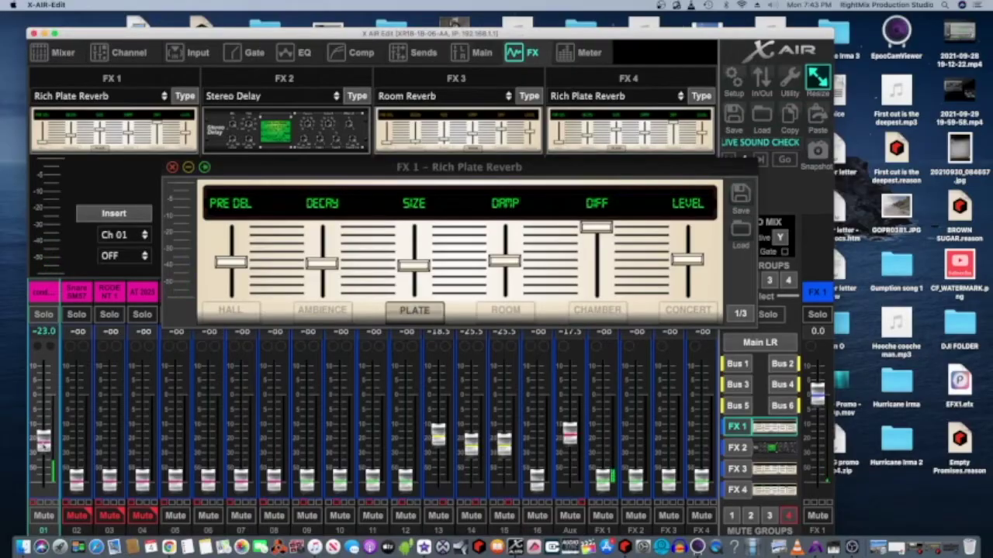
pyautogui.moveTo(44, 445); pyautogui.dragTo(52, 438)
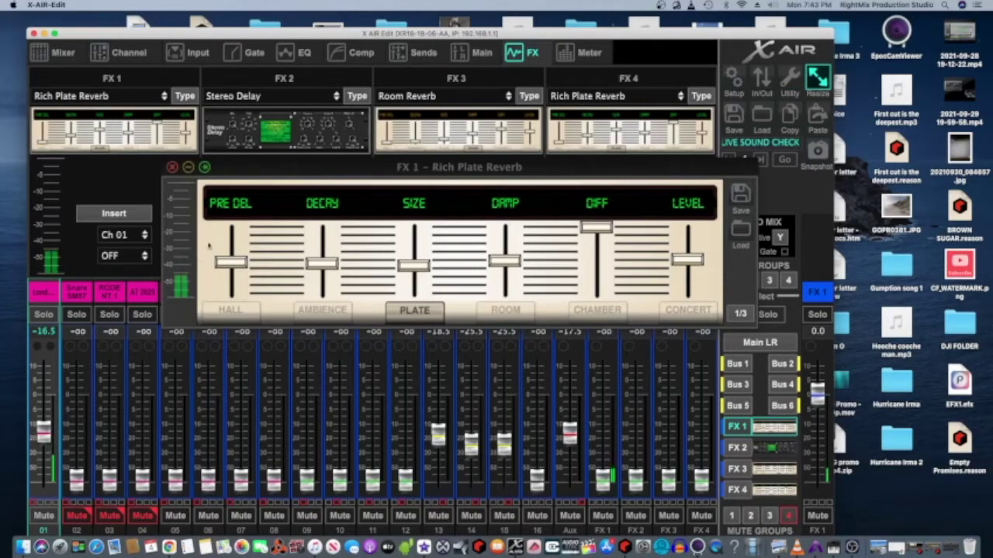
pyautogui.click(173, 168)
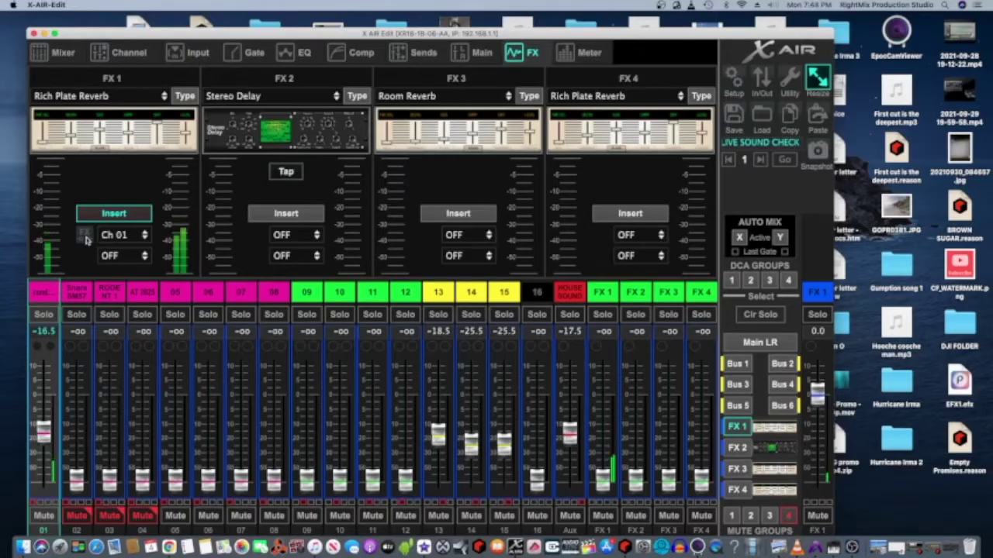
# Step: Toggle the Ch 01 reverb on and off, then pull channel 1's FX1 send to -∞
pyautogui.click(85, 237)
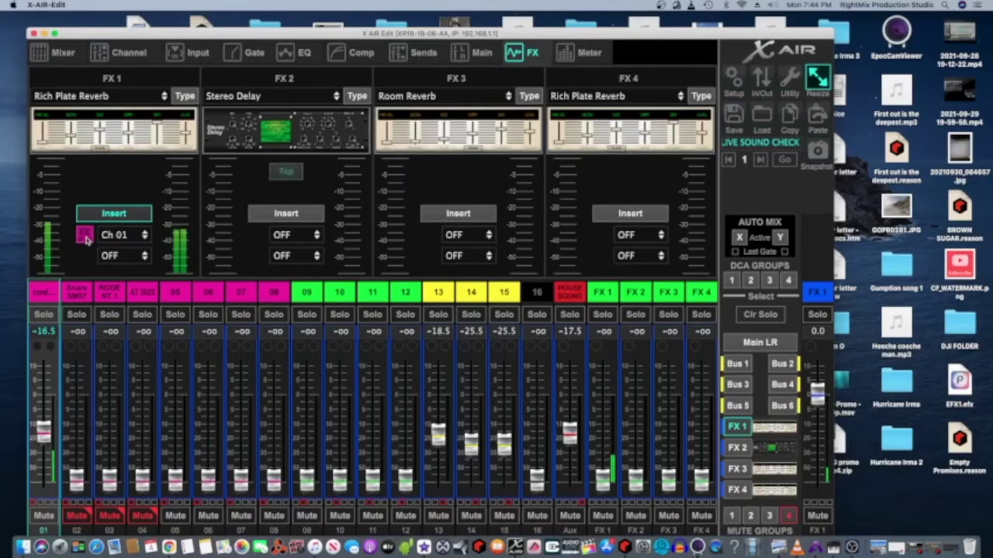
pyautogui.click(85, 237)
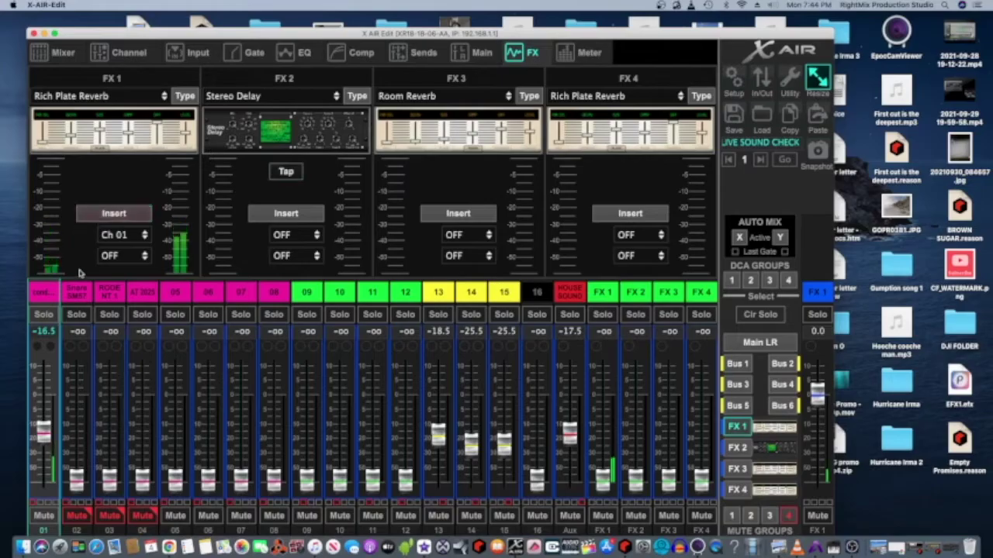
pyautogui.moveTo(52, 428); pyautogui.dragTo(52, 425)
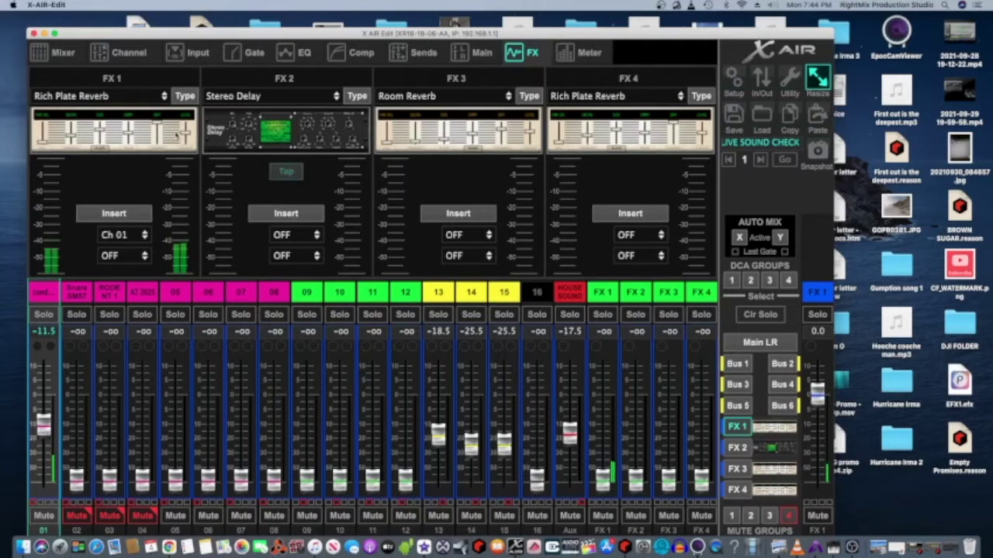
pyautogui.moveTo(42, 425); pyautogui.dragTo(78, 481)
# Step: Unmute channels 2, 3 and 4 and raise their FX1 sends
pyautogui.click(76, 516)
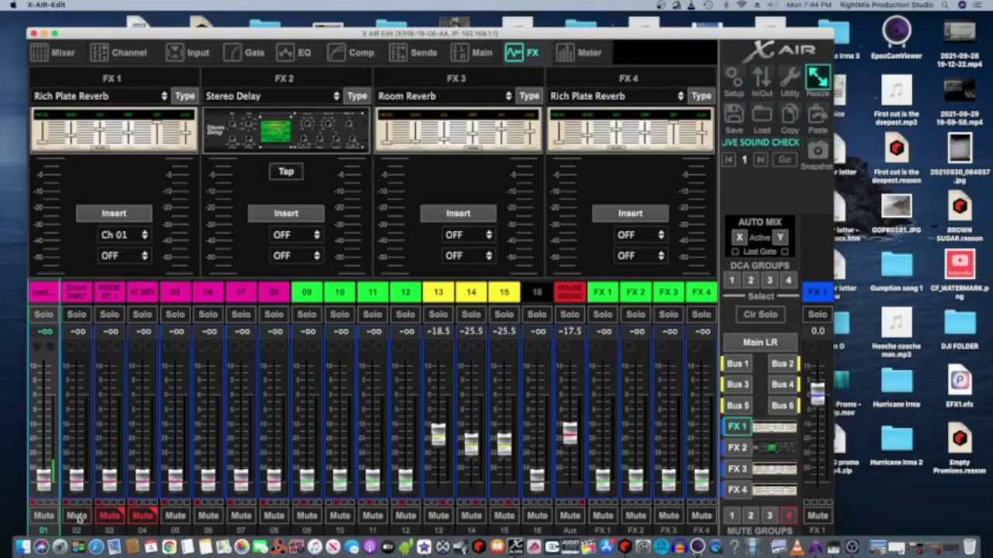
pyautogui.click(109, 516)
pyautogui.click(143, 516)
pyautogui.moveTo(143, 476); pyautogui.dragTo(143, 436)
pyautogui.moveTo(109, 474); pyautogui.dragTo(111, 439)
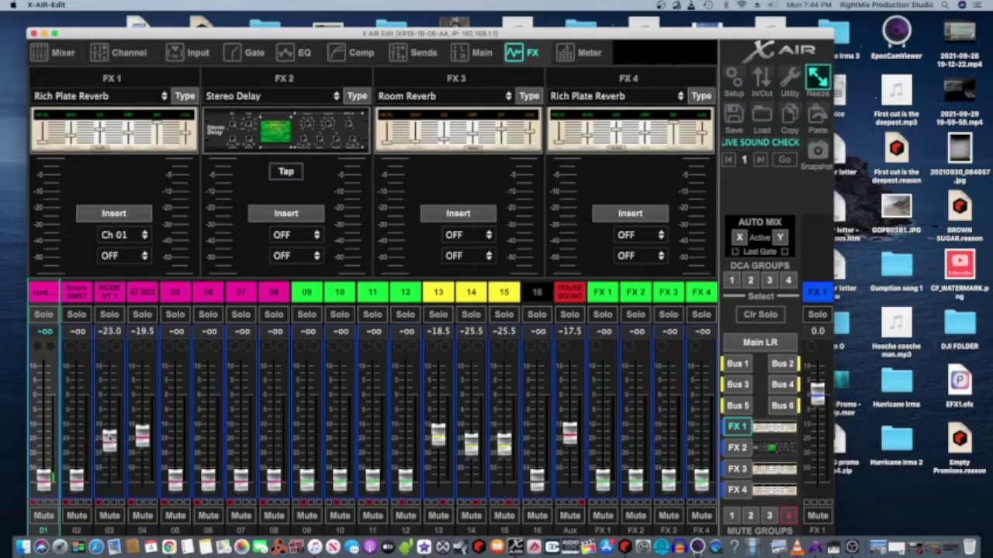
pyautogui.moveTo(77, 477); pyautogui.dragTo(78, 428)
# Step: Balance channels 2–4 FX1 sends at -24.5, -21.5, -23.0 and drop channel 1 to -46.0
pyautogui.moveTo(44, 478); pyautogui.dragTo(78, 437)
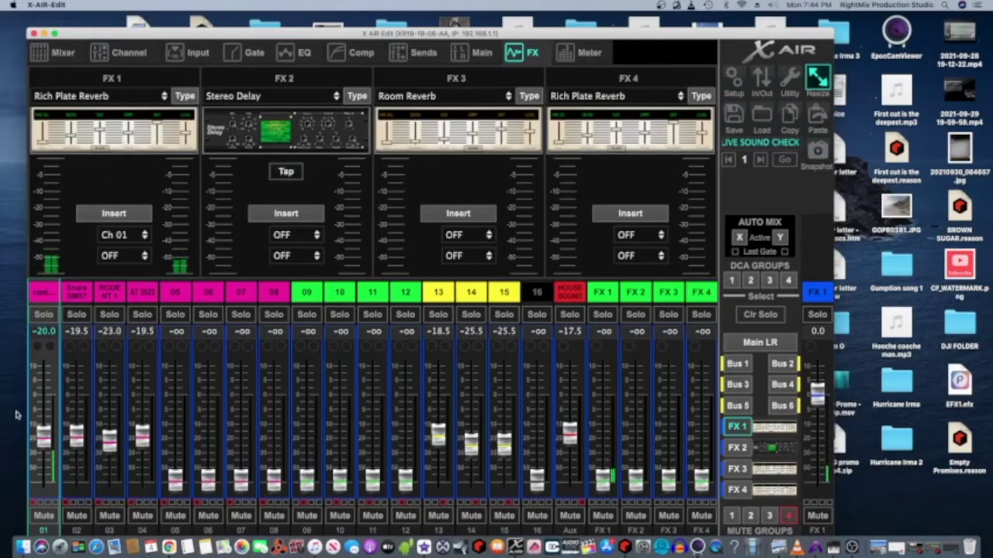
pyautogui.moveTo(77, 432); pyautogui.dragTo(141, 458)
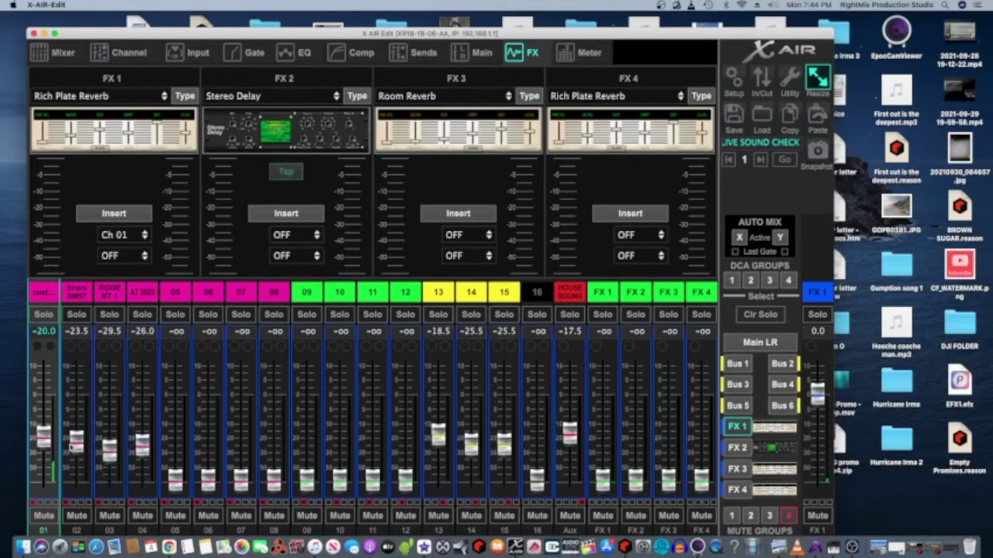
pyautogui.moveTo(73, 444); pyautogui.dragTo(142, 440)
pyautogui.moveTo(43, 435); pyautogui.dragTo(43, 424)
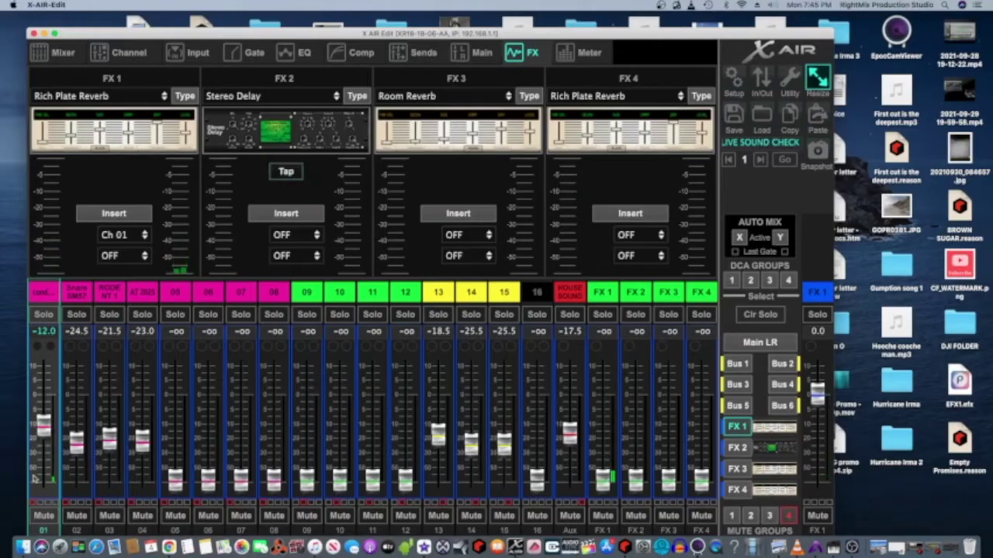
pyautogui.moveTo(44, 425); pyautogui.dragTo(51, 467)
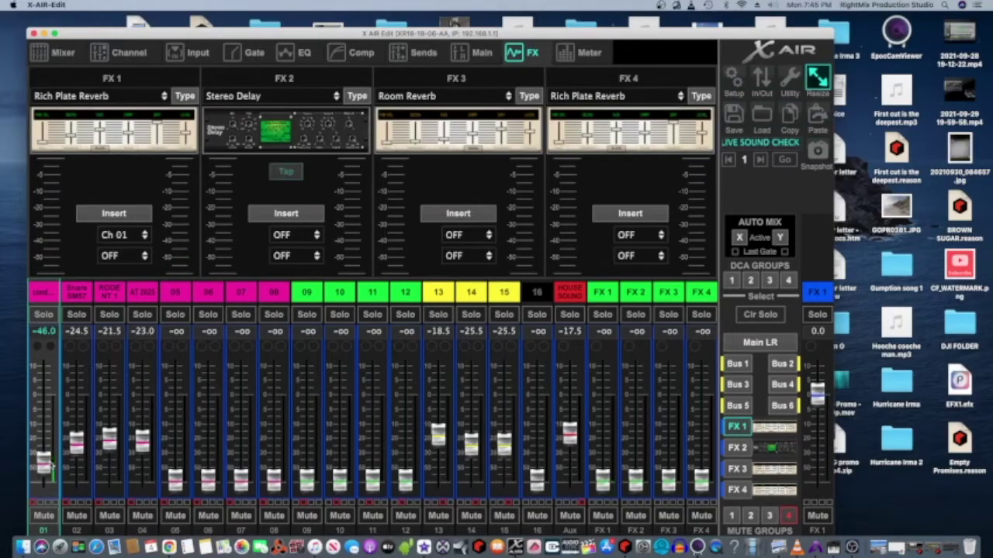
# Step: Rename channel 02 to 'bv 1'
pyautogui.click(72, 292)
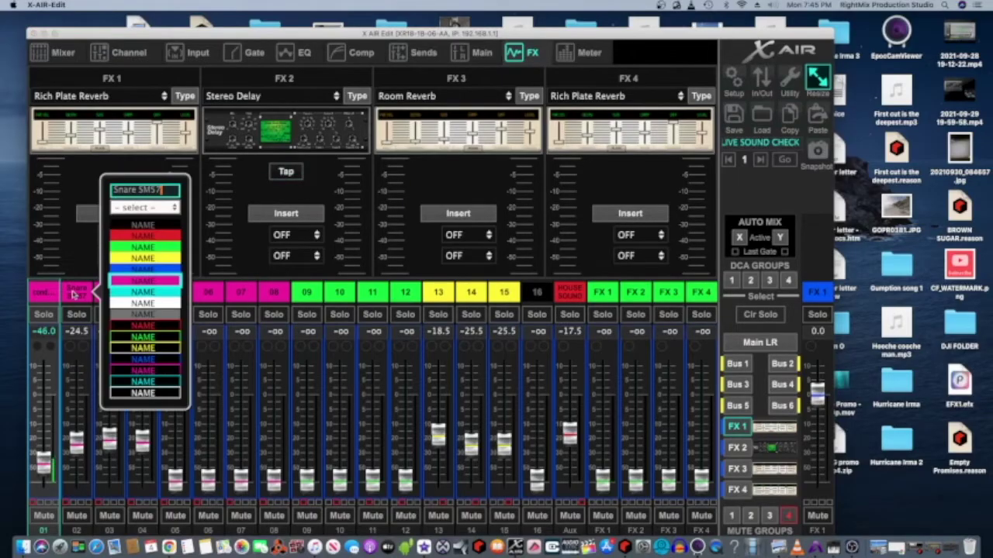
pyautogui.press('BackSpace')
pyautogui.write('8')
pyautogui.press('BackSpace')
pyautogui.press('BackSpace')
pyautogui.press('BackSpace')
pyautogui.write('bu')
pyautogui.write(' 1')
pyautogui.press('Return')
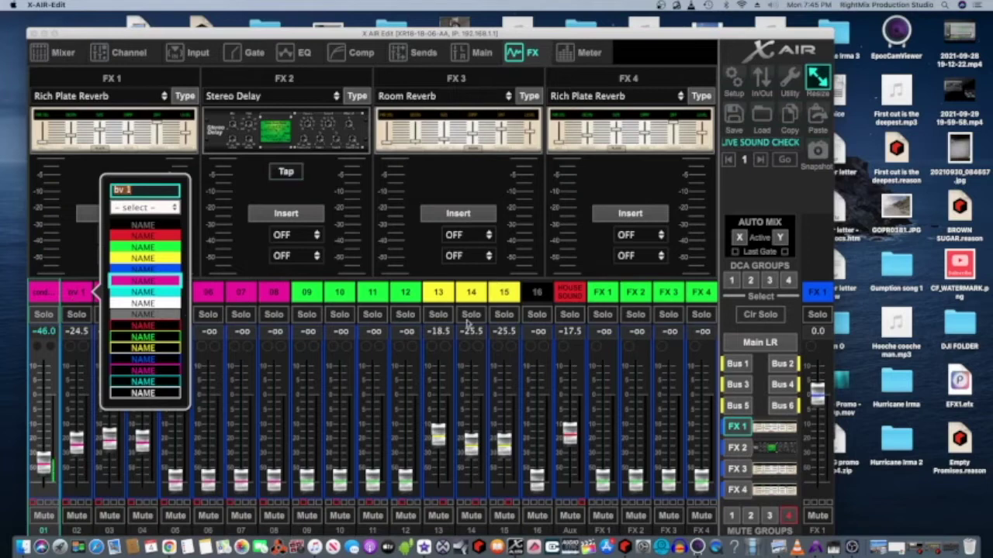
pyautogui.click(465, 179)
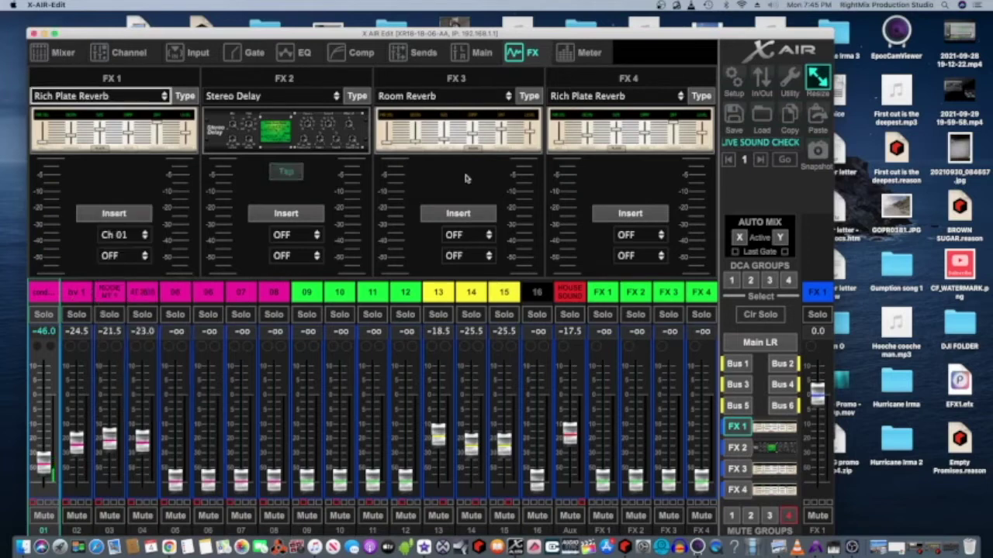
# Step: Name channel 03 'bv2' and channel 04 'bv 3'
pyautogui.click(110, 292)
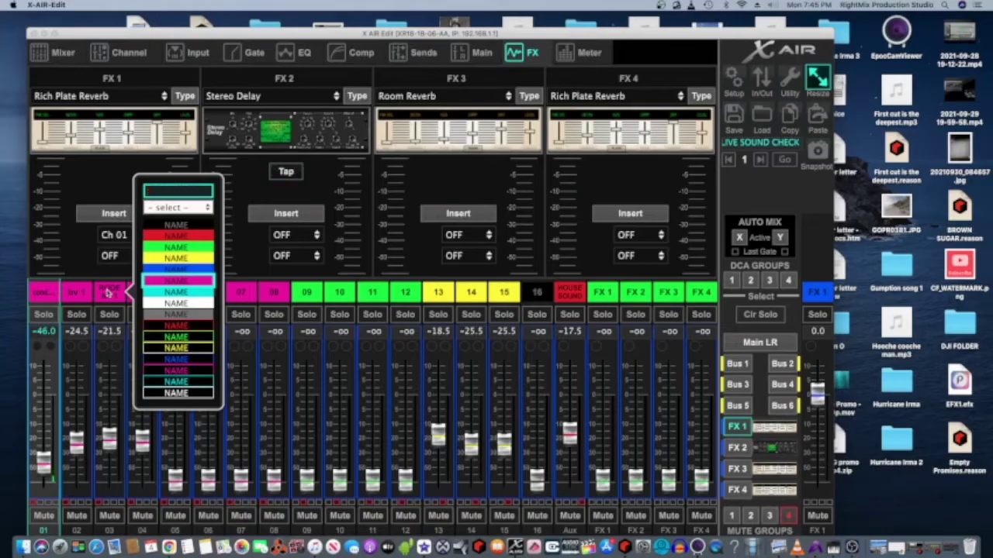
pyautogui.write('bv2')
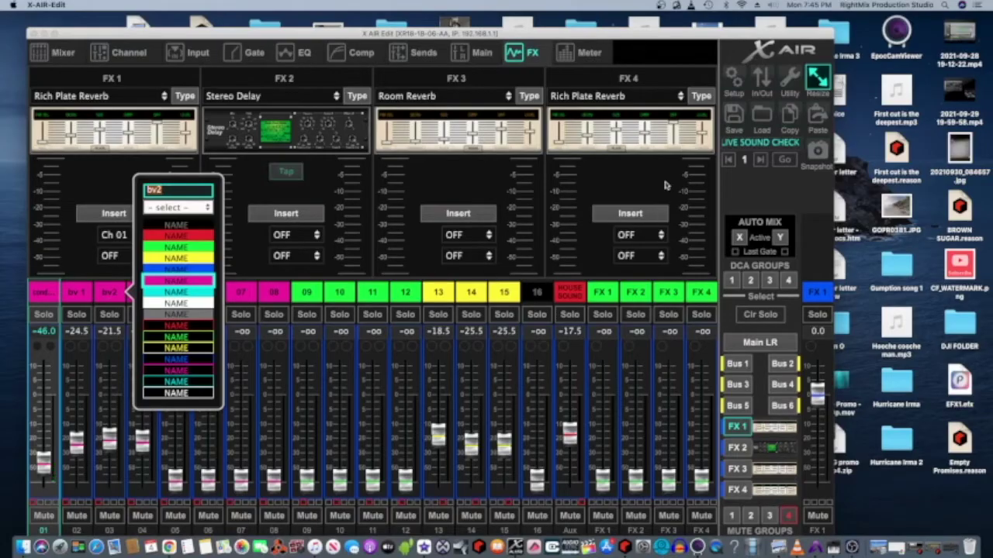
pyautogui.press('Return')
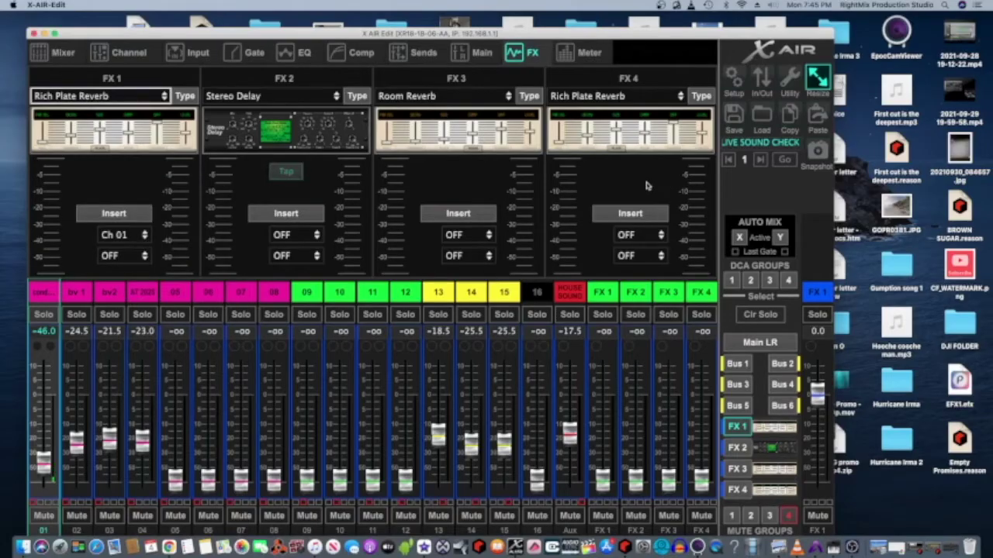
pyautogui.click(151, 294)
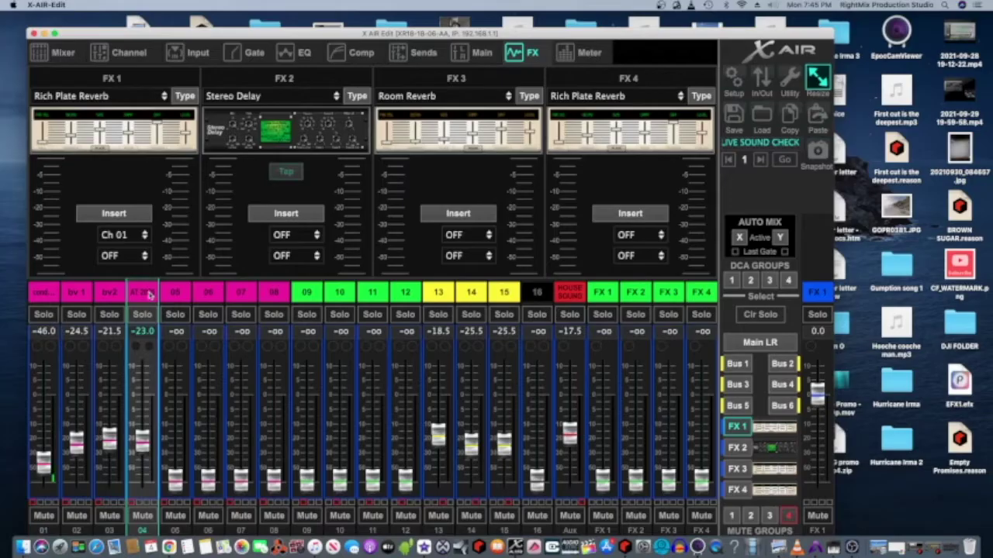
pyautogui.click(152, 293)
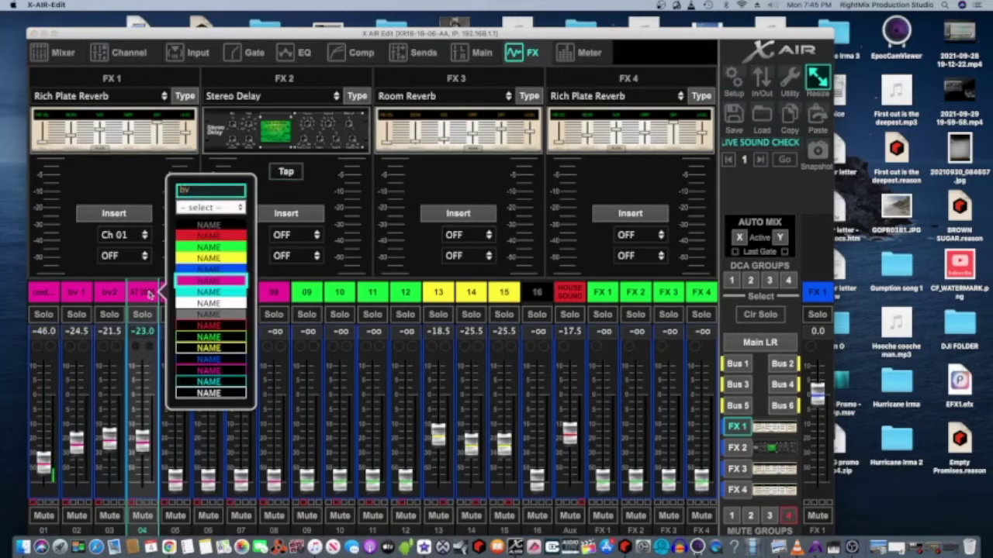
pyautogui.write('bv 3')
pyautogui.press('Return')
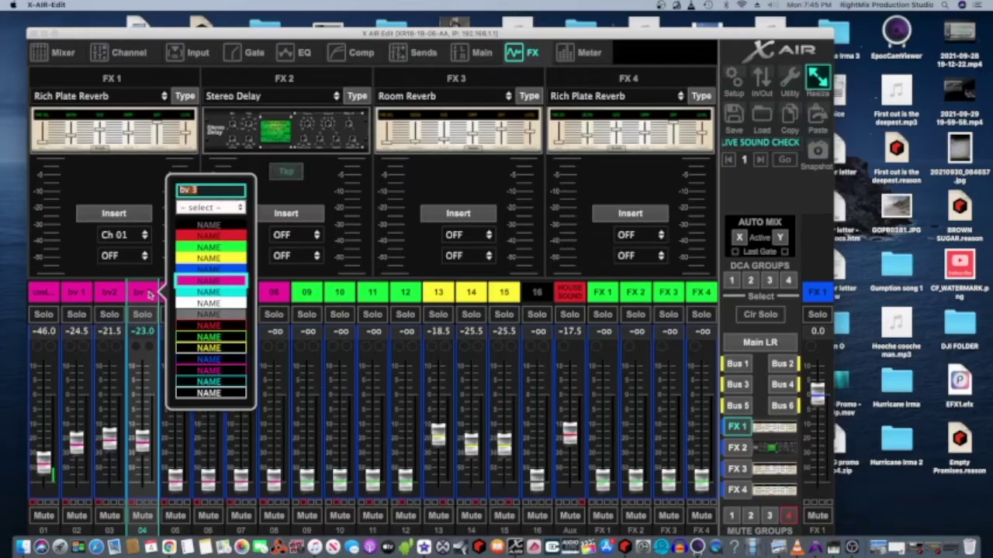
pyautogui.click(652, 191)
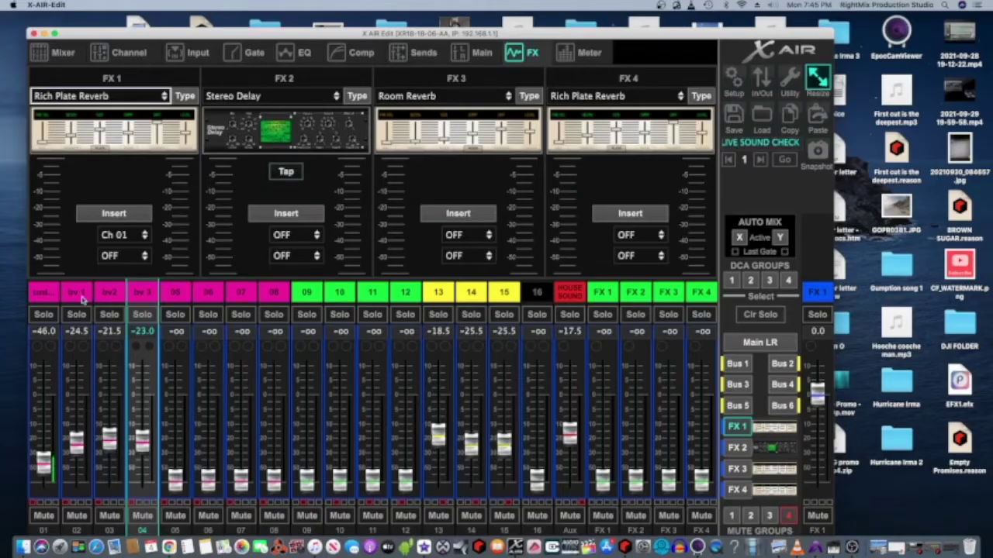
# Step: Send channel 01 to FX 1 at -12.0, silence channels 02–04, and open the FX 2 Stereo Delay editor
pyautogui.moveTo(43, 459); pyautogui.dragTo(45, 421)
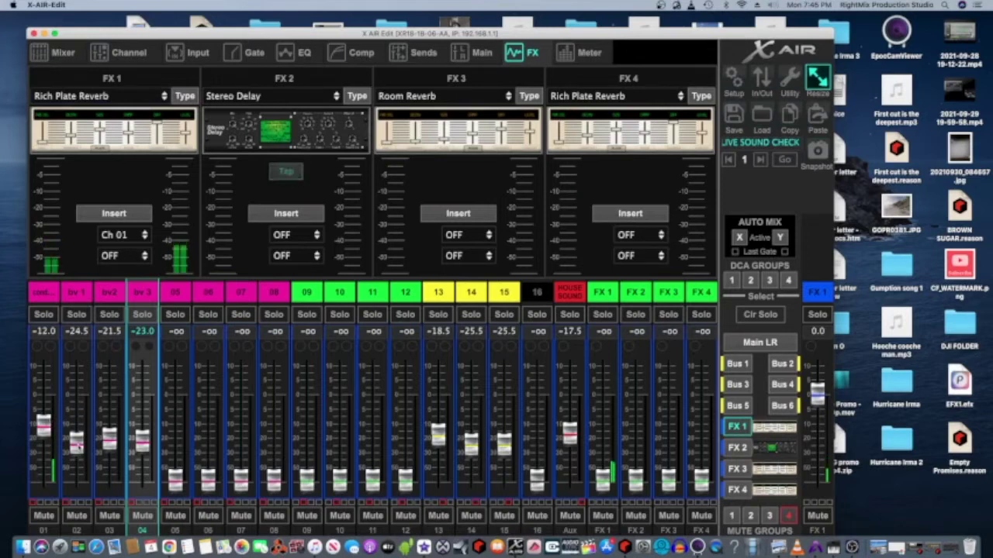
pyautogui.moveTo(78, 444); pyautogui.dragTo(111, 482)
pyautogui.moveTo(142, 442); pyautogui.dragTo(140, 496)
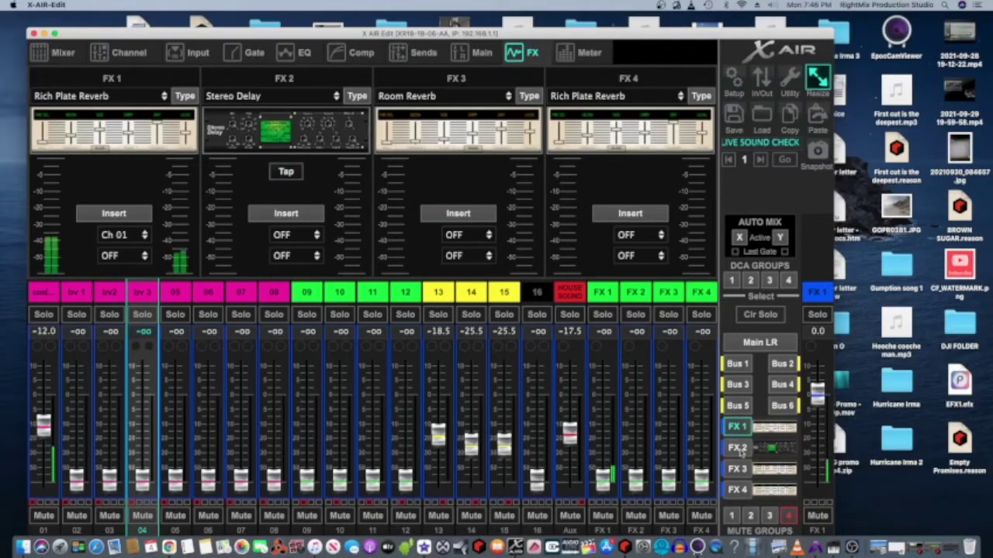
pyautogui.click(740, 449)
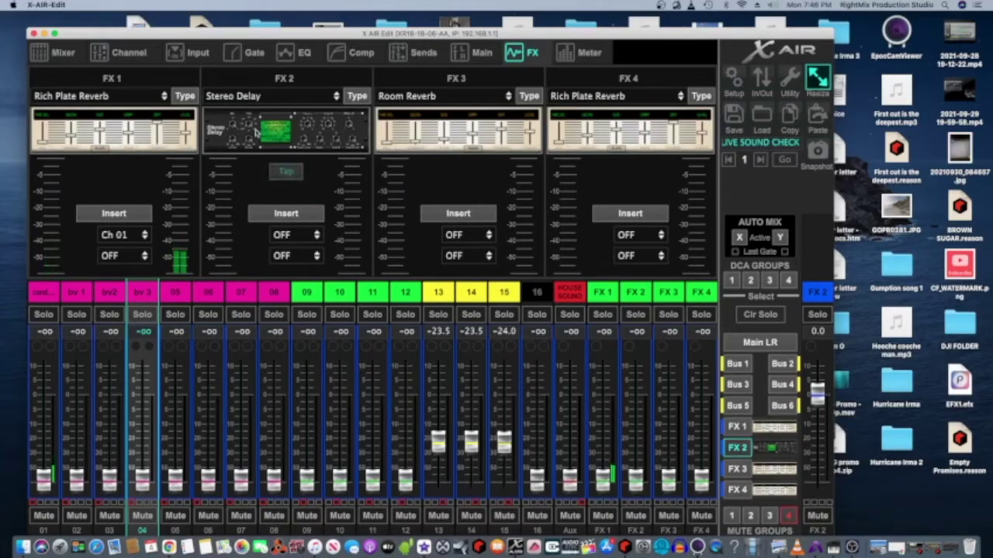
pyautogui.click(221, 124)
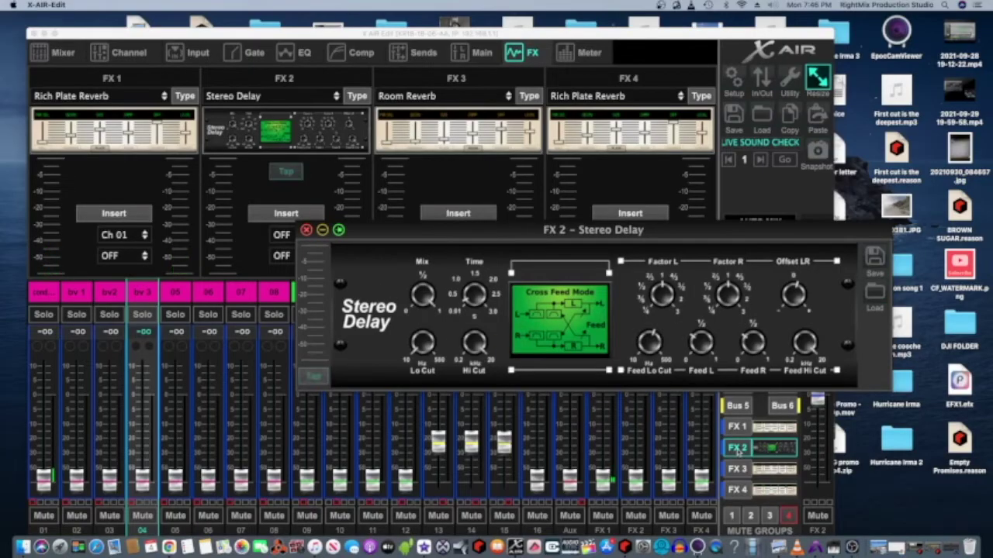
# Step: Open the FX 1 Rich Plate Reverb editor alongside the FX 2 Stereo Delay editor
pyautogui.click(734, 427)
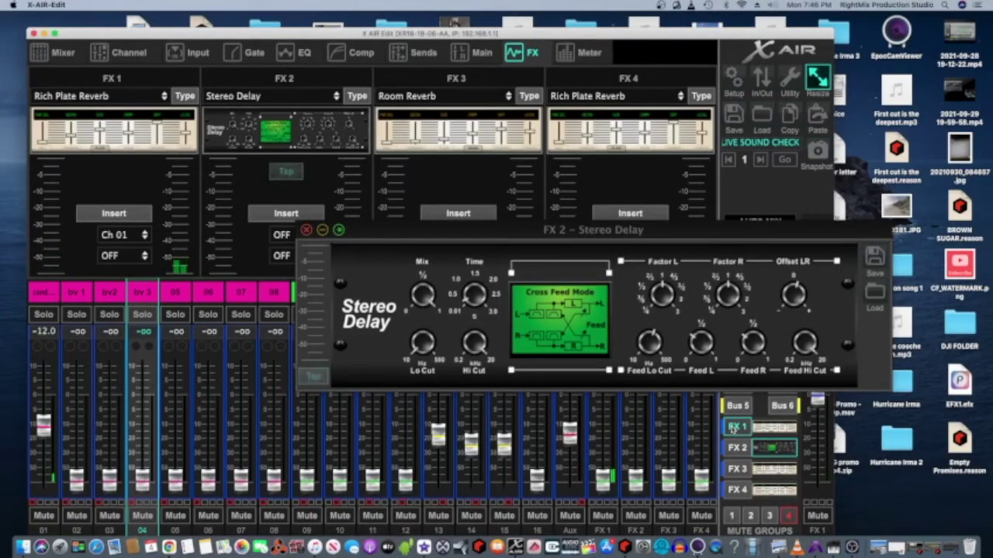
pyautogui.click(125, 146)
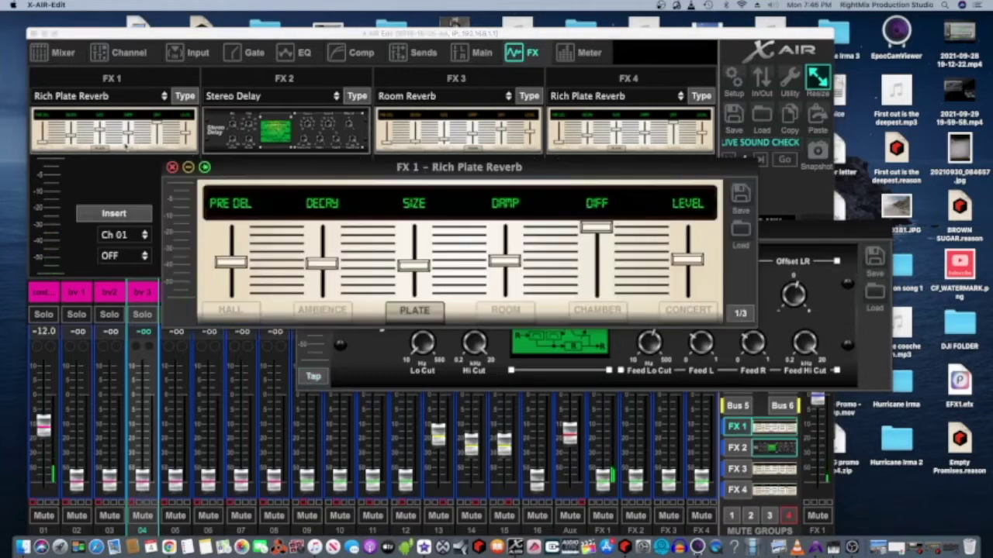
pyautogui.click(764, 427)
pyautogui.click(764, 428)
pyautogui.click(764, 428)
pyautogui.click(764, 427)
pyautogui.click(767, 448)
pyautogui.click(766, 448)
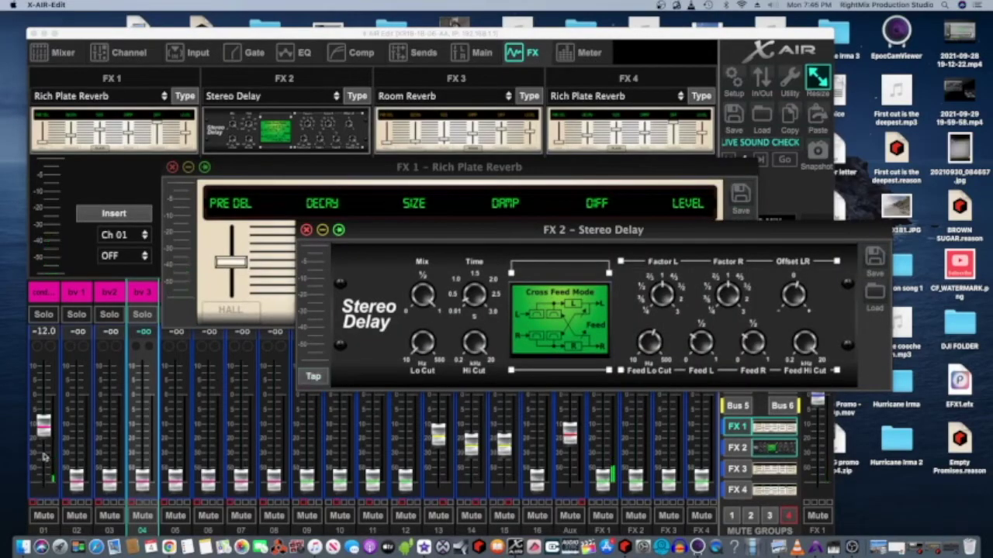
# Step: Set FX 2 sends on channels 02–04 to -22.0, -24.0, -21.5 and cut their FX 1 sends
pyautogui.moveTo(42, 465); pyautogui.dragTo(57, 521)
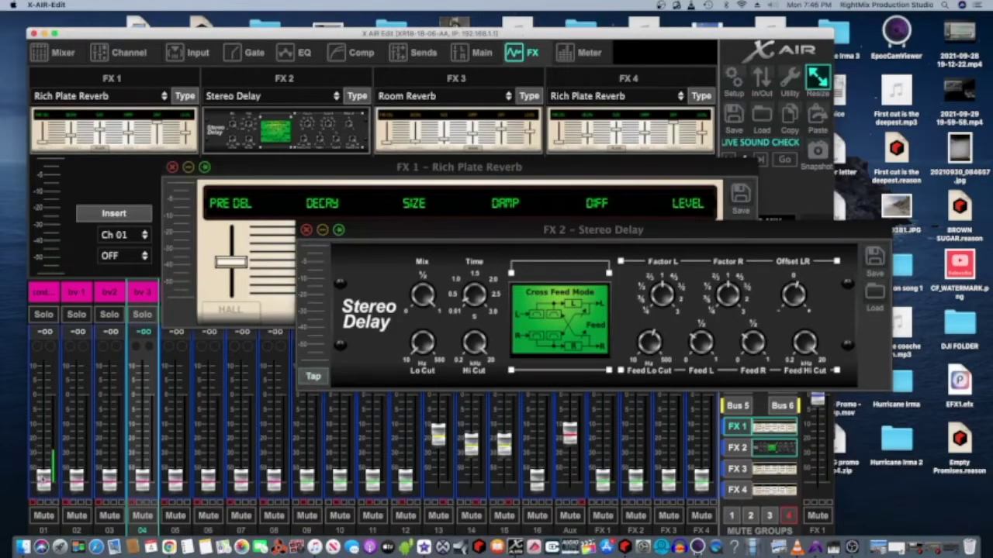
pyautogui.moveTo(70, 477); pyautogui.dragTo(75, 441)
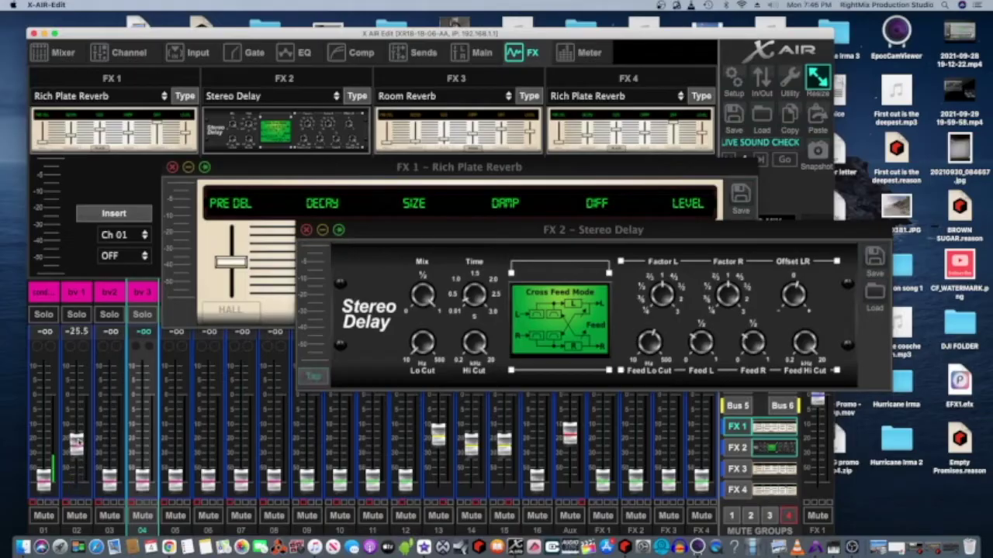
pyautogui.click(729, 449)
pyautogui.moveTo(76, 481); pyautogui.dragTo(77, 439)
pyautogui.moveTo(110, 481); pyautogui.dragTo(109, 434)
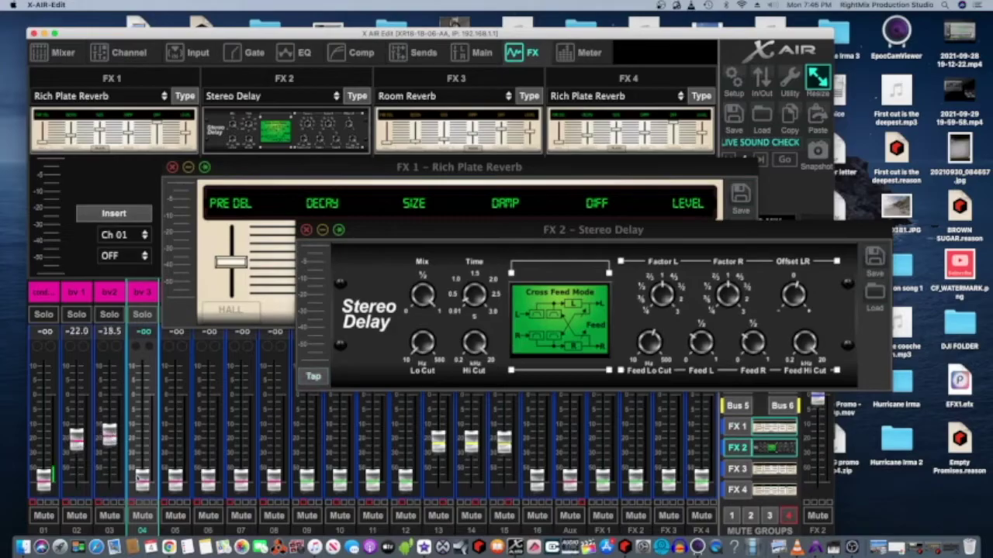
pyautogui.moveTo(142, 481); pyautogui.dragTo(111, 444)
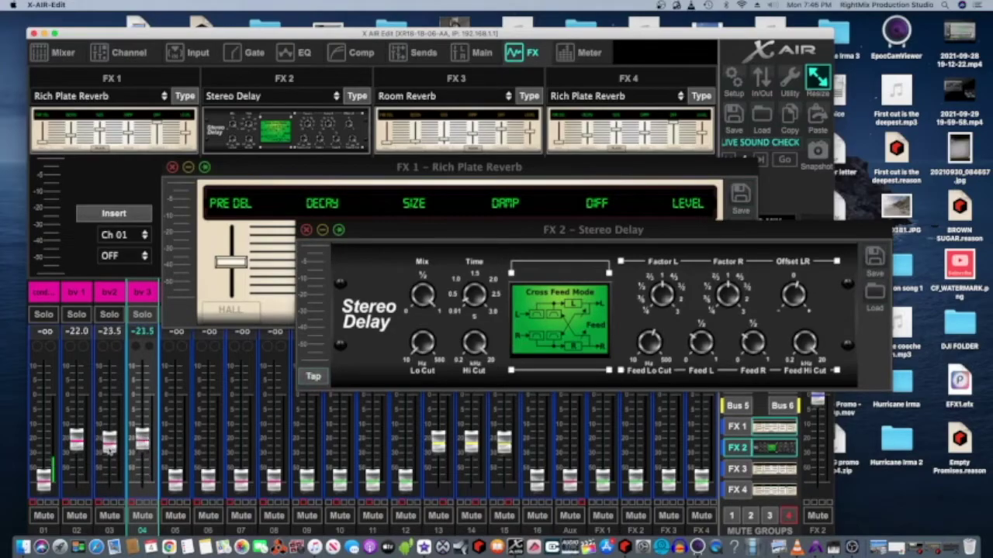
pyautogui.click(737, 427)
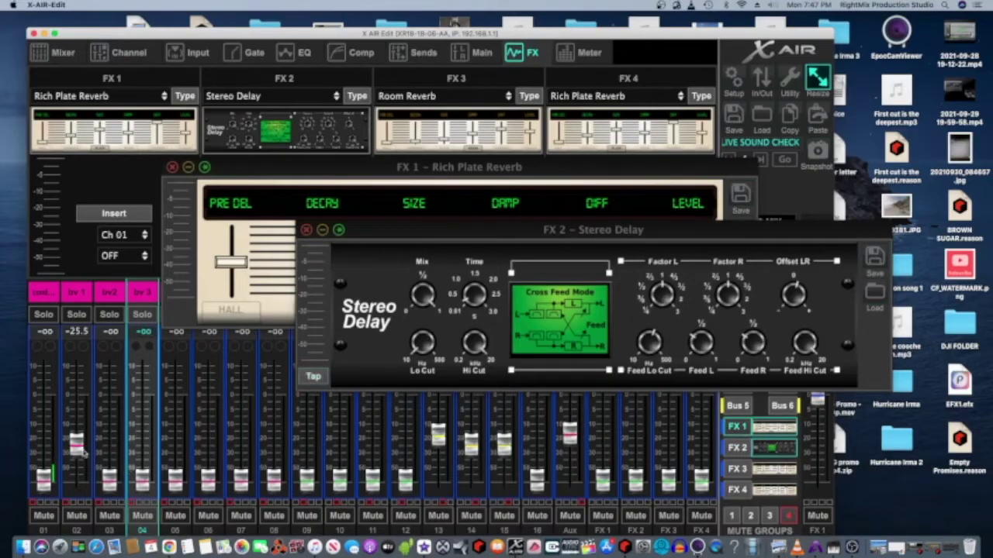
pyautogui.moveTo(79, 450); pyautogui.dragTo(44, 436)
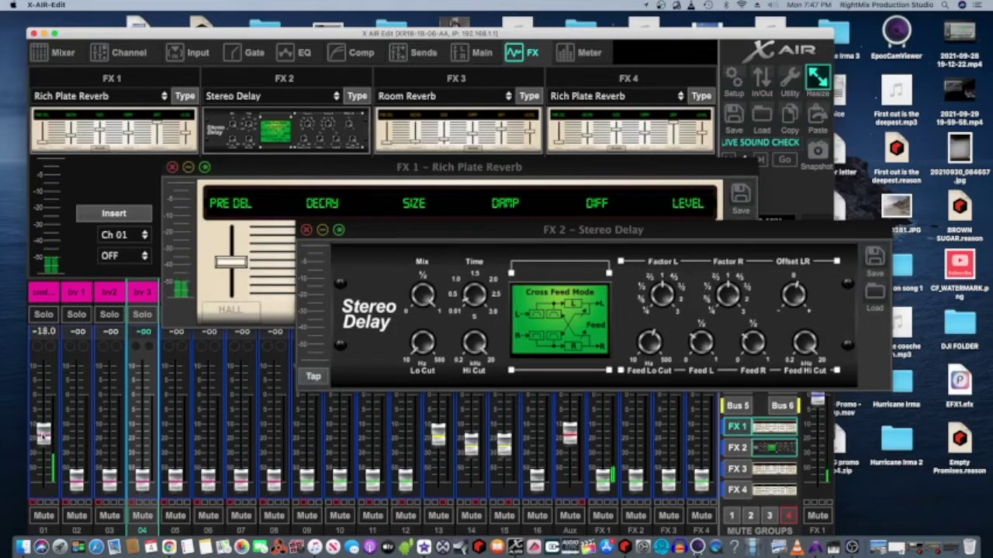
pyautogui.moveTo(231, 165); pyautogui.dragTo(121, 105)
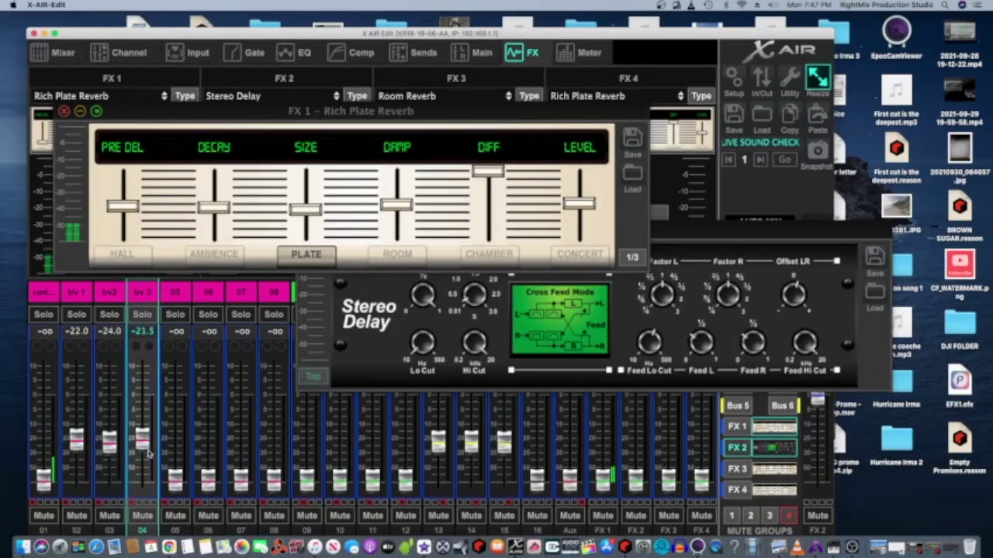
# Step: Send channel 01 to both effects: -15.5 to FX 1 and about -16.5 to FX 2
pyautogui.click(497, 329)
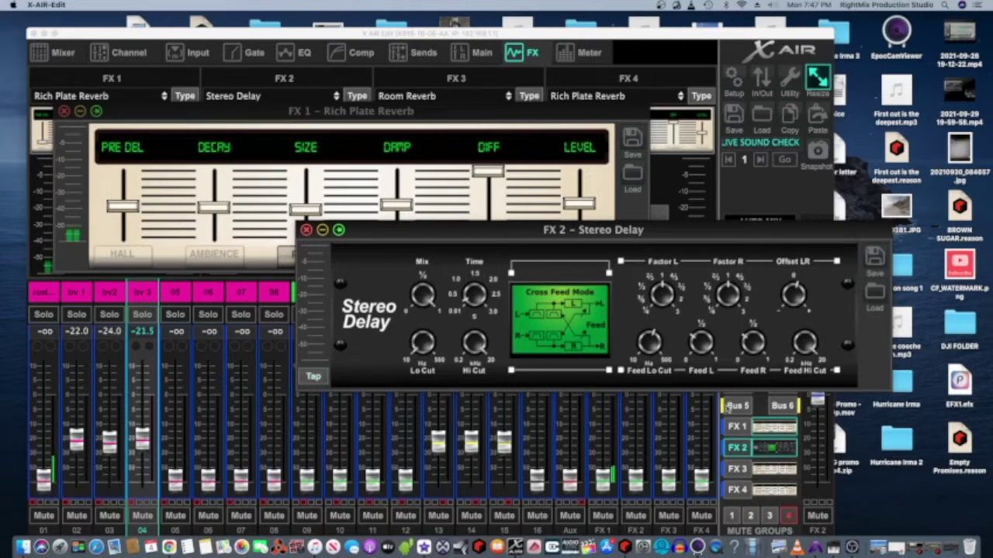
pyautogui.click(737, 427)
pyautogui.moveTo(43, 432); pyautogui.dragTo(51, 526)
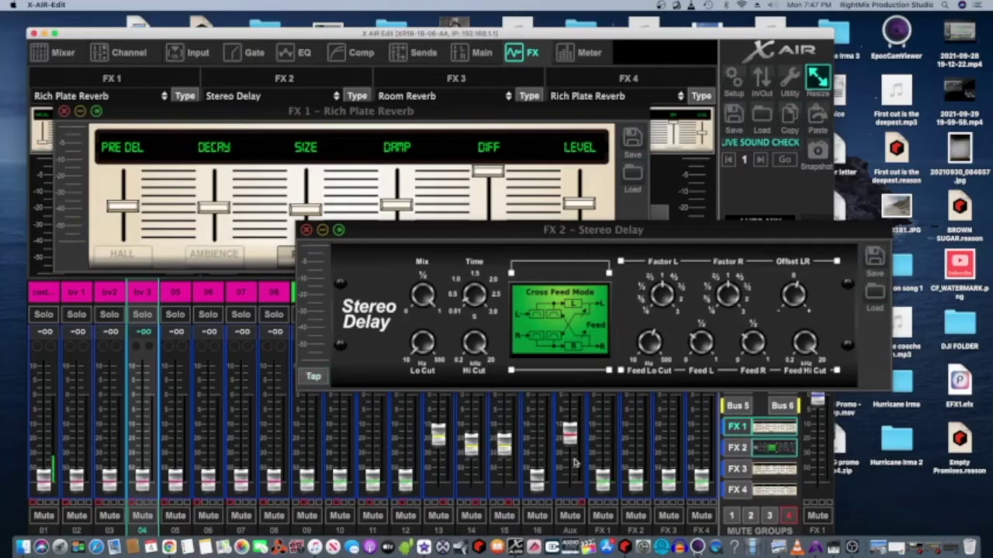
pyautogui.click(737, 449)
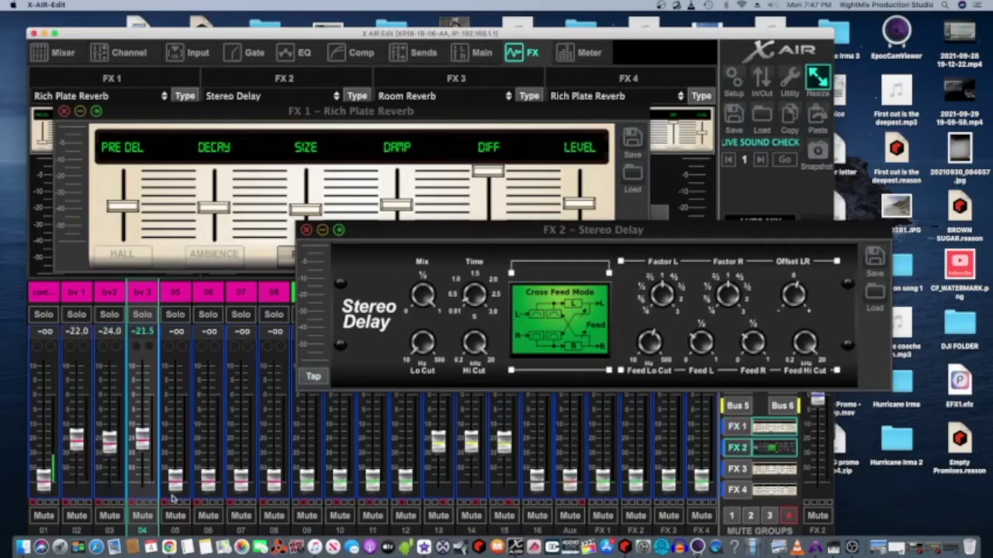
pyautogui.moveTo(52, 486); pyautogui.dragTo(45, 422)
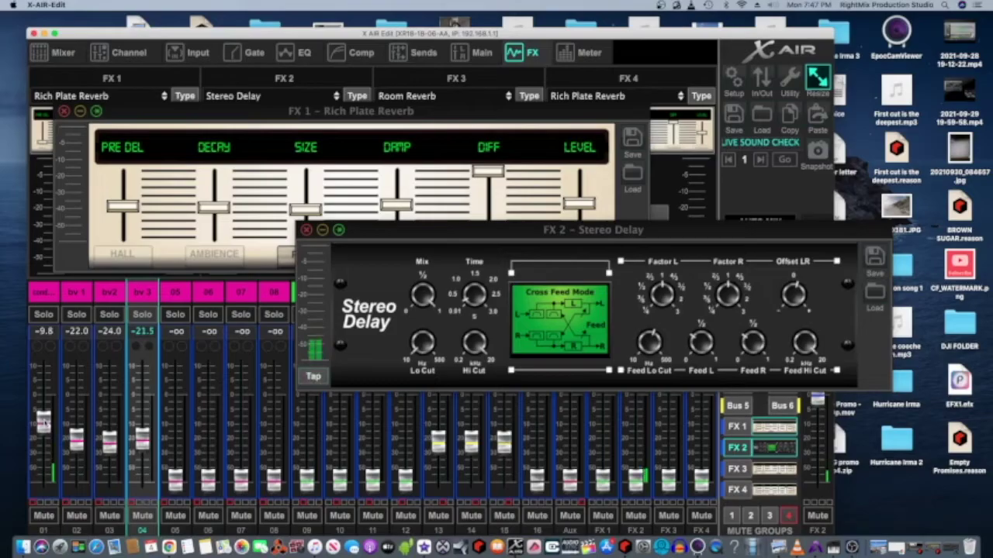
pyautogui.moveTo(44, 422); pyautogui.dragTo(44, 431)
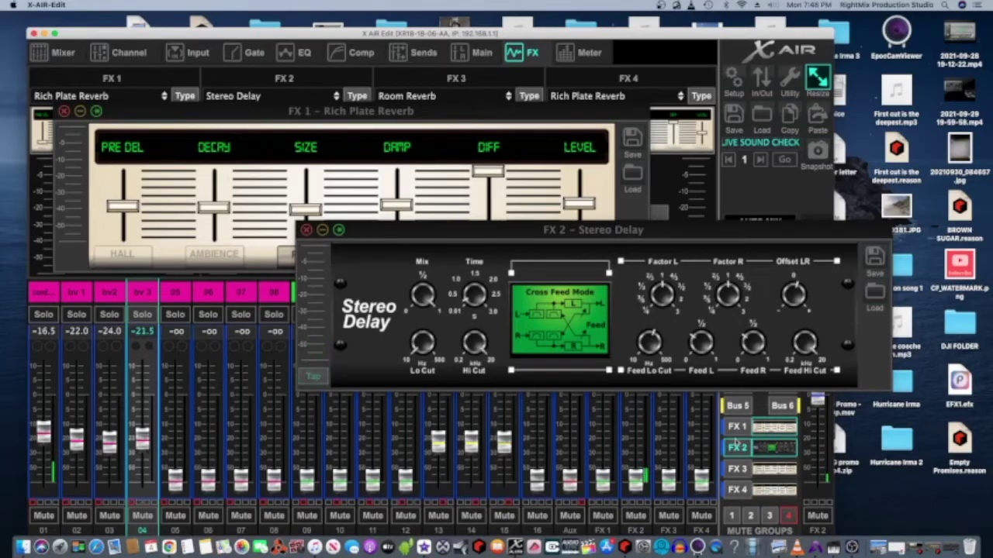
pyautogui.click(737, 427)
pyautogui.moveTo(45, 477); pyautogui.dragTo(46, 428)
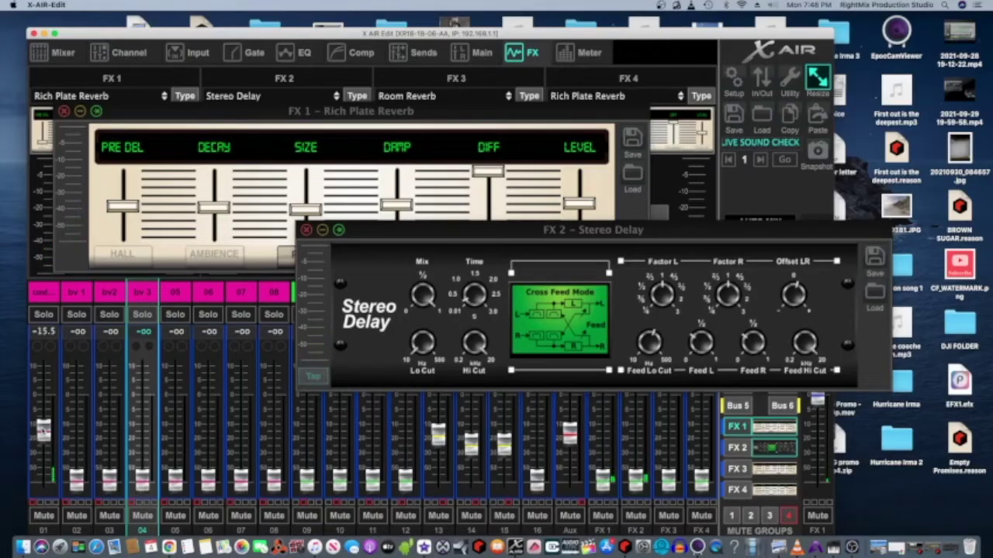
# Step: Retune channel 01's effect sends, ending with its FX 2 send at -32.0
pyautogui.moveTo(43, 428); pyautogui.dragTo(44, 434)
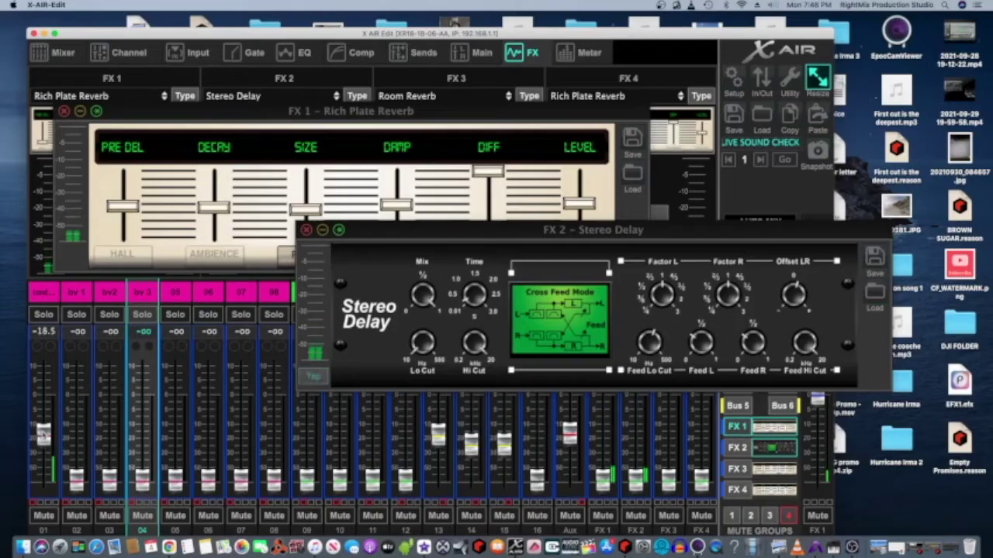
pyautogui.click(737, 448)
pyautogui.moveTo(44, 434); pyautogui.dragTo(44, 425)
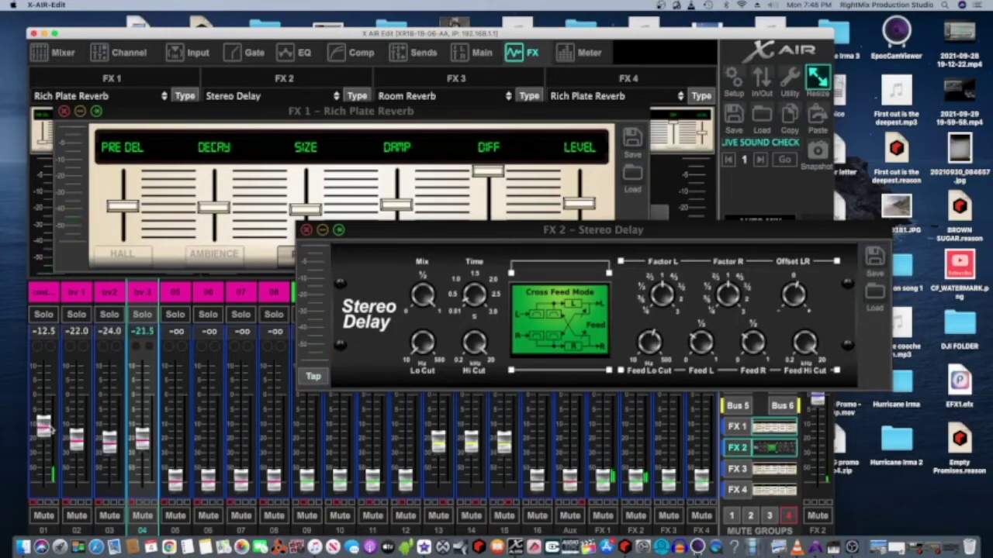
pyautogui.moveTo(51, 429); pyautogui.dragTo(51, 448)
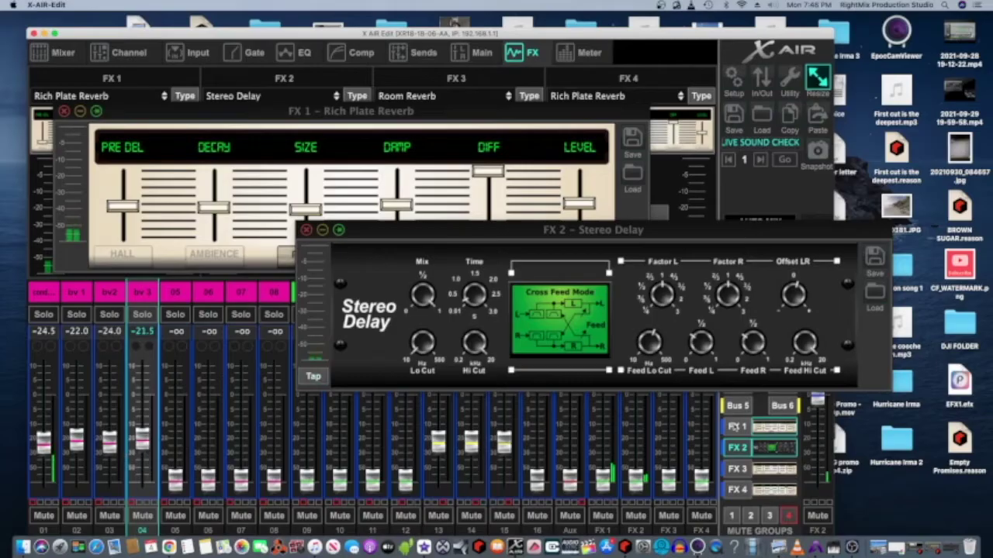
pyautogui.click(737, 427)
pyautogui.moveTo(41, 442); pyautogui.dragTo(40, 435)
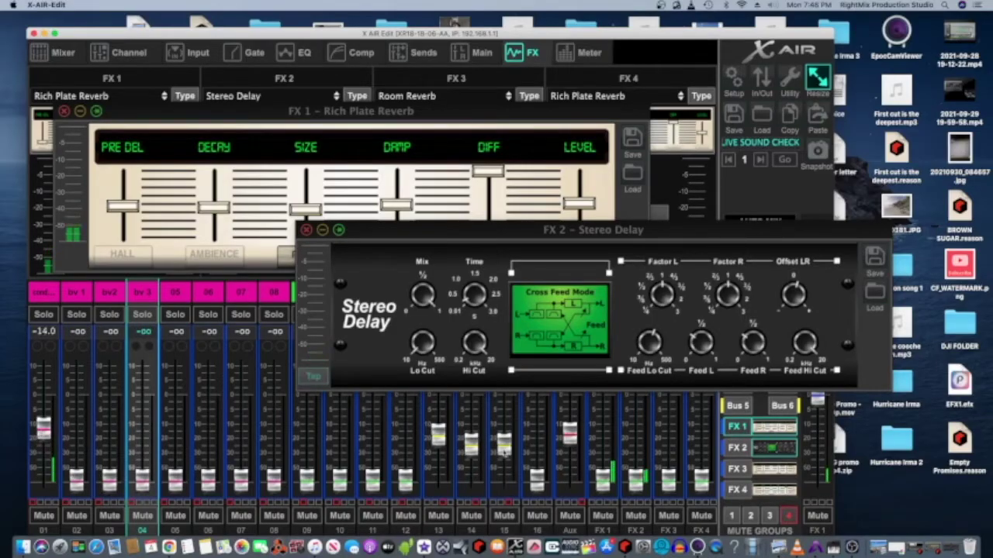
pyautogui.click(738, 447)
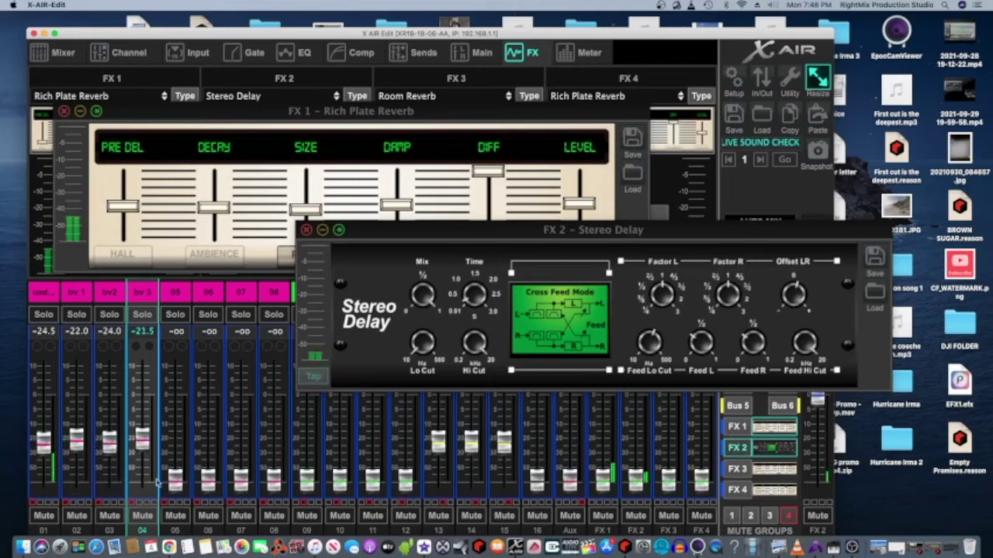
pyautogui.moveTo(45, 453); pyautogui.dragTo(49, 464)
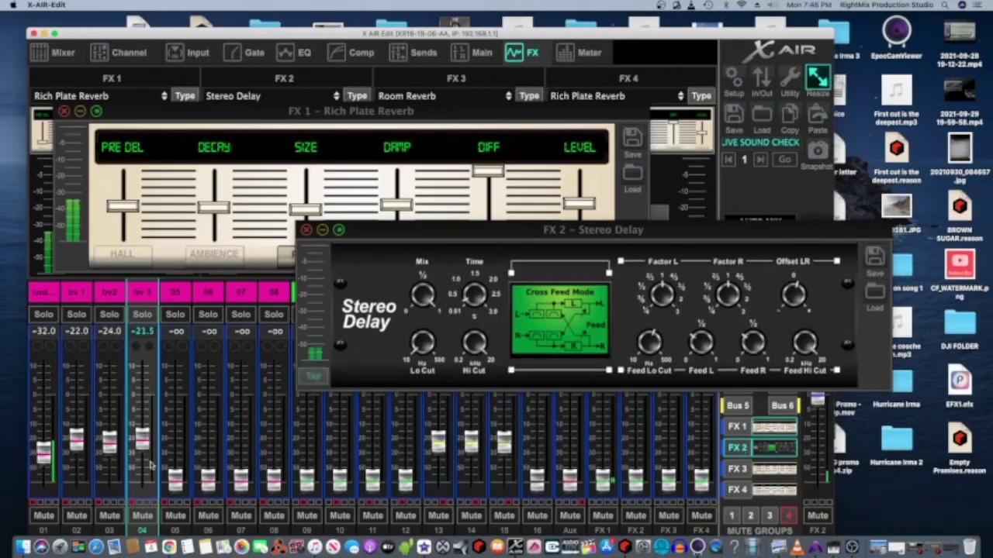
# Step: Raise FX 2 sends on channels 02–04 to -16, -19, -14 and FX 1 sends to -38, -38, -36
pyautogui.moveTo(73, 445); pyautogui.dragTo(142, 426)
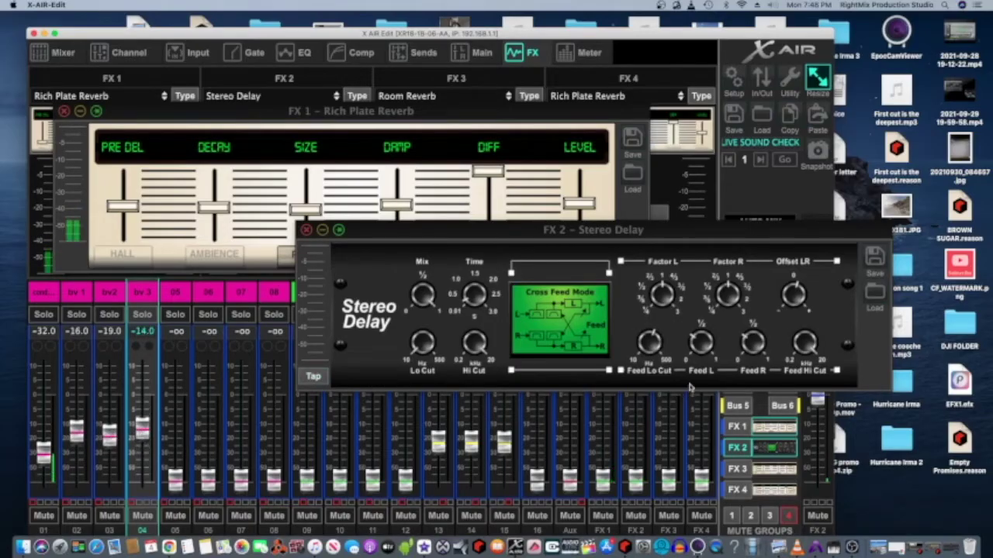
pyautogui.click(737, 427)
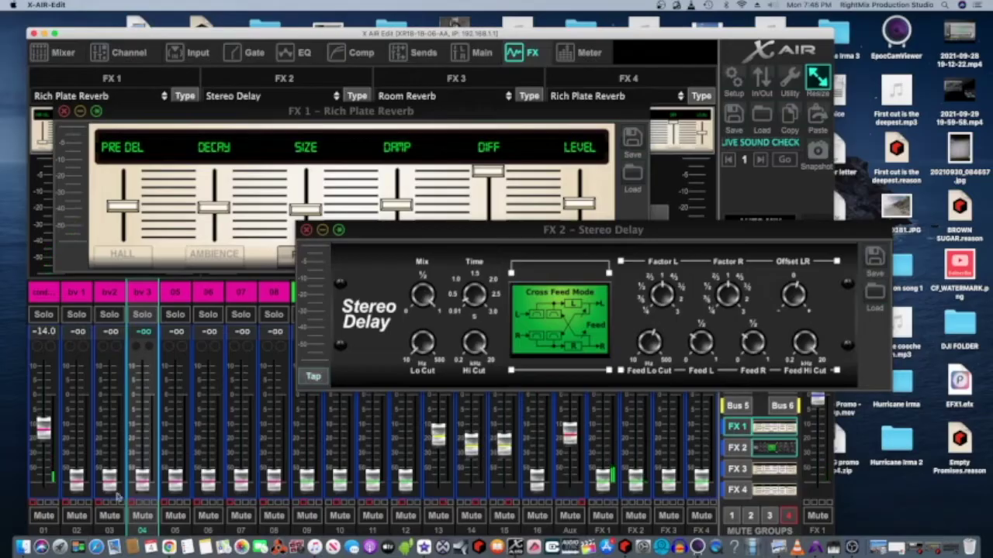
pyautogui.moveTo(76, 481); pyautogui.dragTo(109, 456)
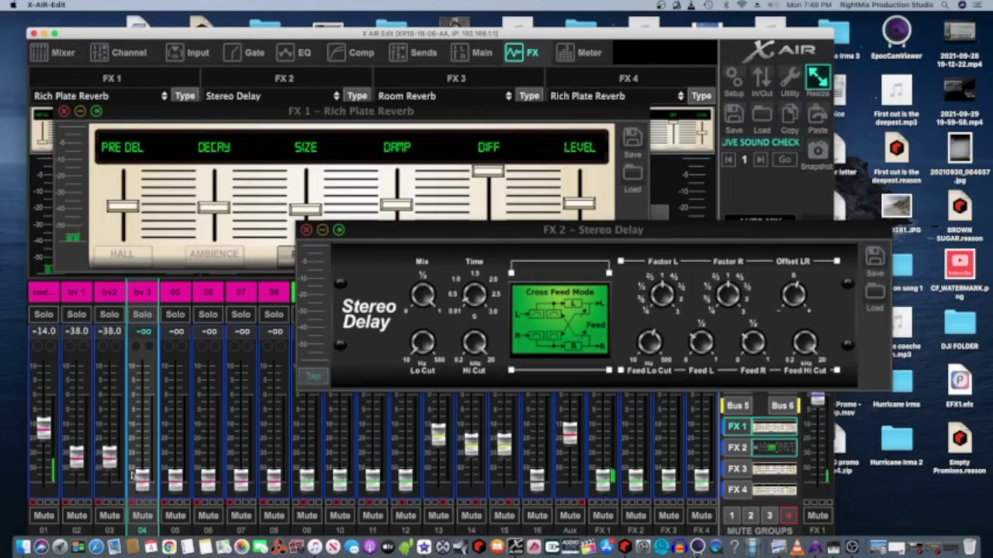
pyautogui.moveTo(149, 482); pyautogui.dragTo(144, 448)
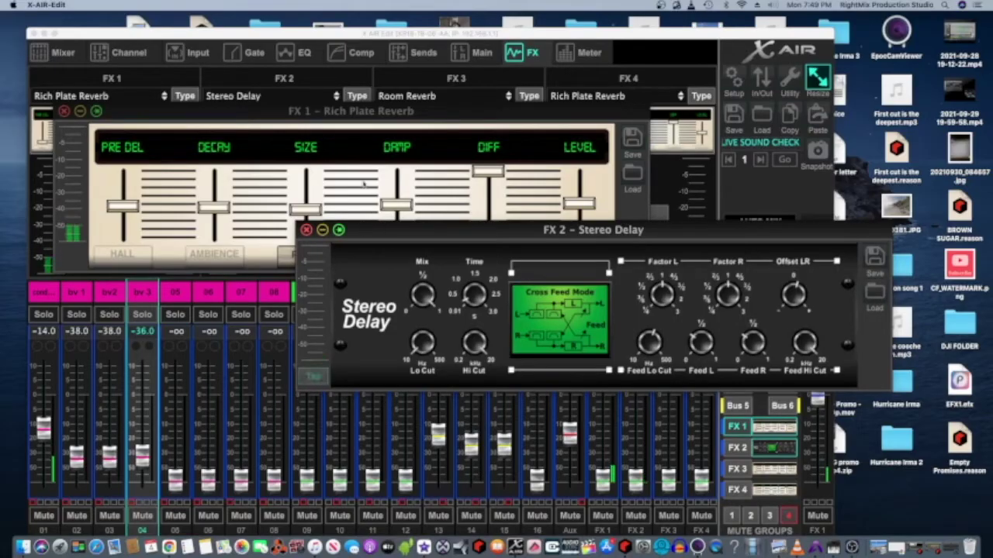
# Step: Move the FX 2 Stereo Delay editor down and right, clear of the channel names
pyautogui.moveTo(436, 237); pyautogui.dragTo(486, 351)
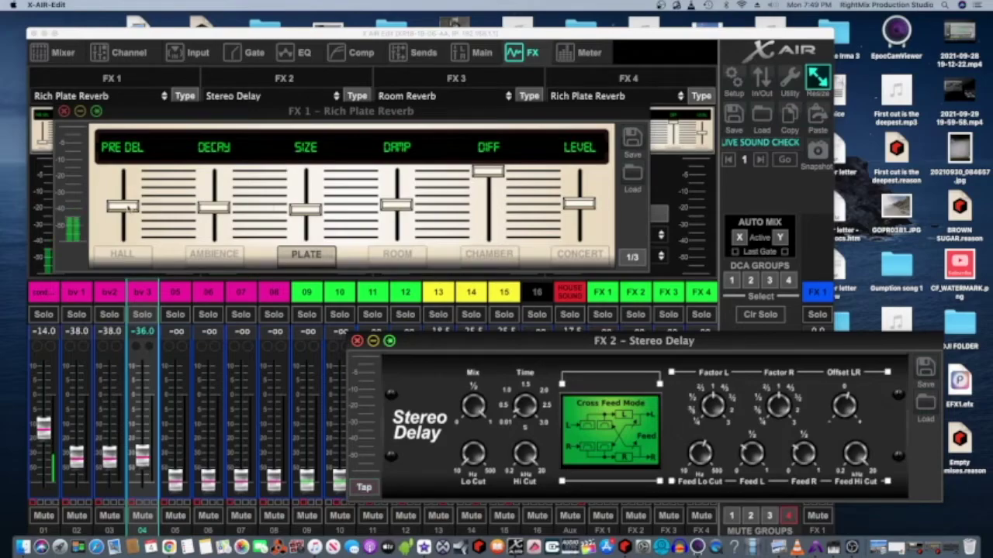
# Step: Set plate reverb pre-delay to 82 ms, with slightly shorter decay, smaller size, higher damping and louder level
pyautogui.moveTo(128, 208); pyautogui.dragTo(132, 221)
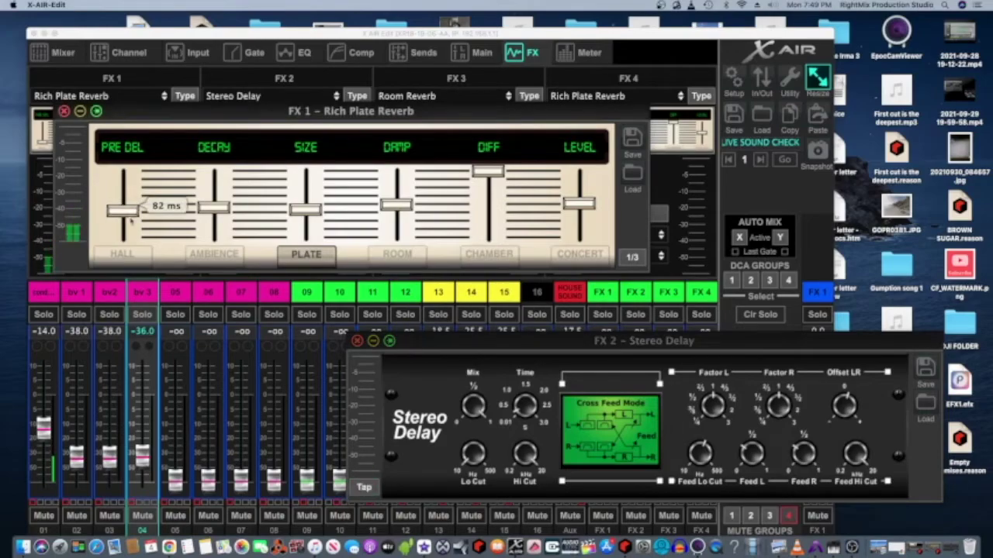
pyautogui.click(213, 211)
pyautogui.moveTo(213, 210); pyautogui.dragTo(214, 214)
pyautogui.click(312, 213)
pyautogui.moveTo(312, 216); pyautogui.dragTo(314, 220)
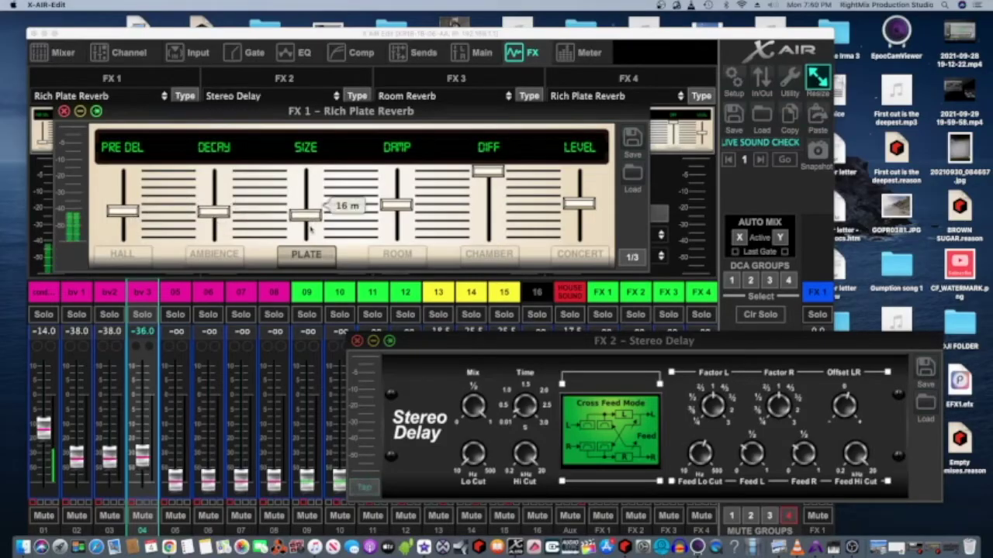
pyautogui.click(381, 216)
pyautogui.moveTo(396, 204); pyautogui.dragTo(396, 194)
pyautogui.moveTo(581, 204); pyautogui.dragTo(588, 200)
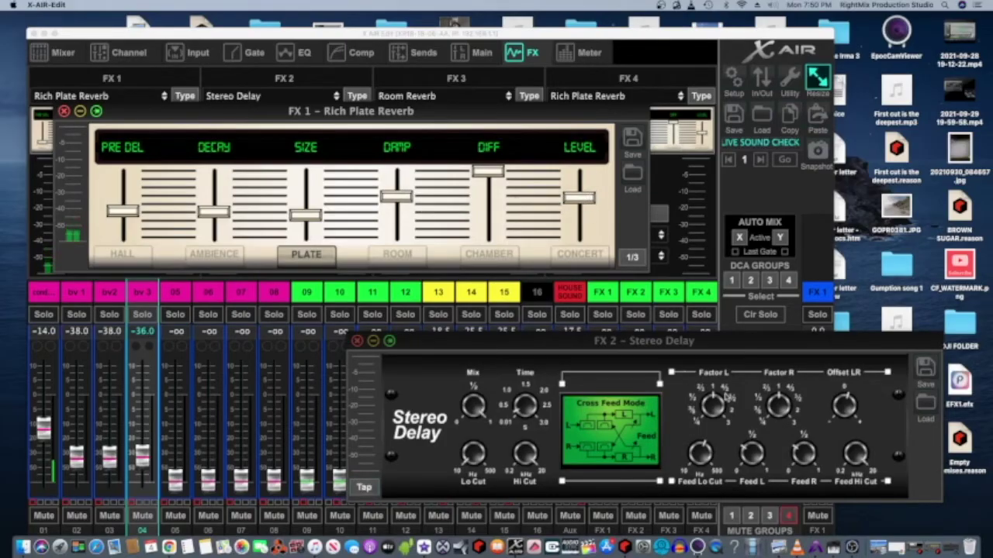
# Step: Review Stereo Delay settings (hi cut 20k0 Hz, Offset LR 21 ms), then move its editor up-left
pyautogui.moveTo(713, 405); pyautogui.dragTo(780, 412)
pyautogui.moveTo(752, 454); pyautogui.dragTo(753, 452)
pyautogui.moveTo(804, 454); pyautogui.dragTo(810, 453)
pyautogui.moveTo(857, 454); pyautogui.dragTo(861, 453)
pyautogui.click(841, 402)
pyautogui.moveTo(842, 403); pyautogui.dragTo(846, 403)
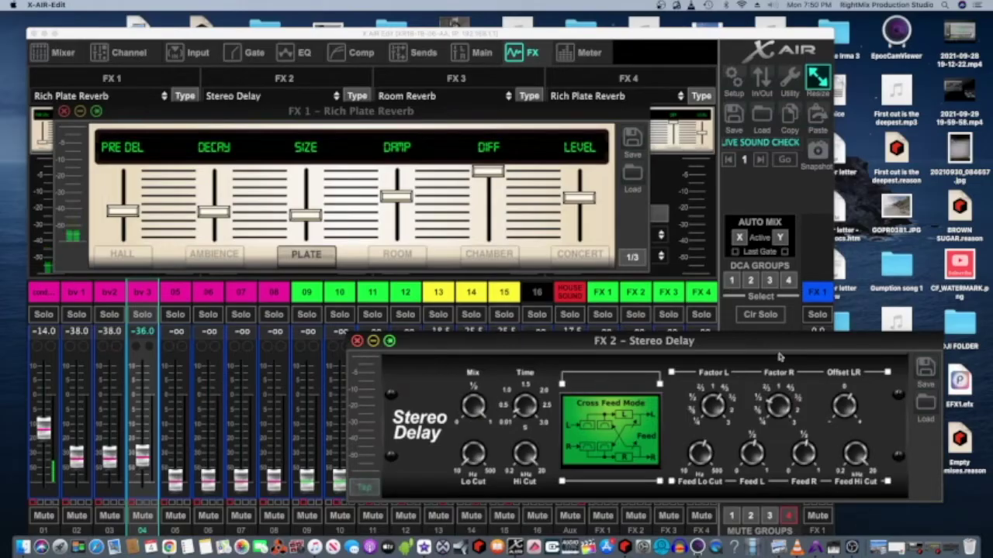
pyautogui.moveTo(780, 348); pyautogui.dragTo(626, 311)
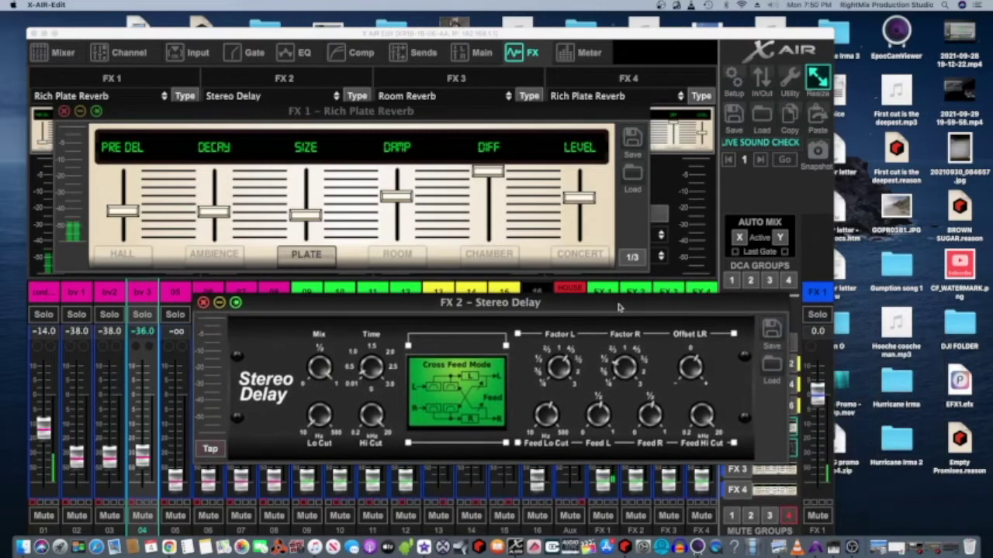
# Step: Pull the reverb pre-delay, decay, size, damping, diffusion and level faders down toward minimum
pyautogui.click(733, 115)
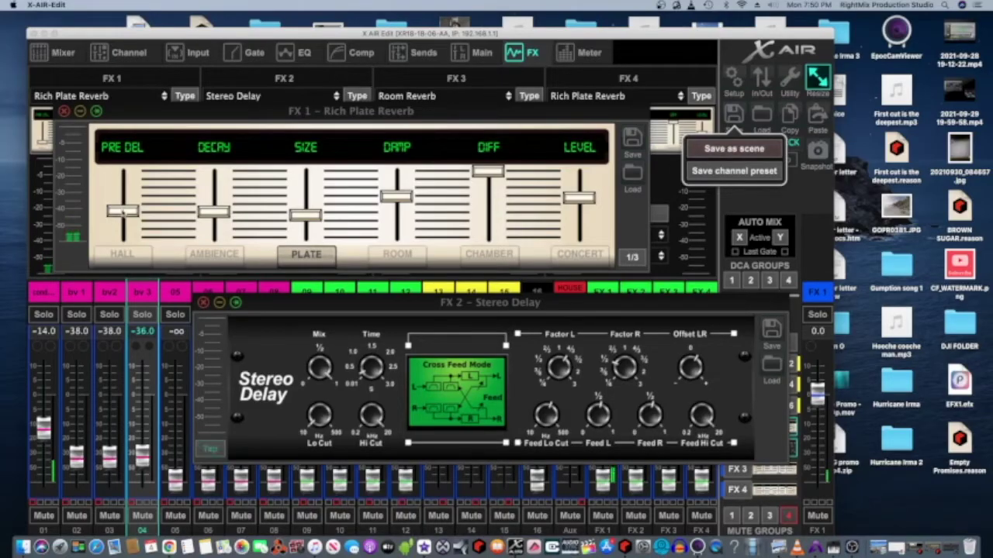
pyautogui.moveTo(123, 211); pyautogui.dragTo(123, 236)
pyautogui.moveTo(214, 211); pyautogui.dragTo(214, 238)
pyautogui.moveTo(306, 215); pyautogui.dragTo(306, 238)
pyautogui.moveTo(408, 200)
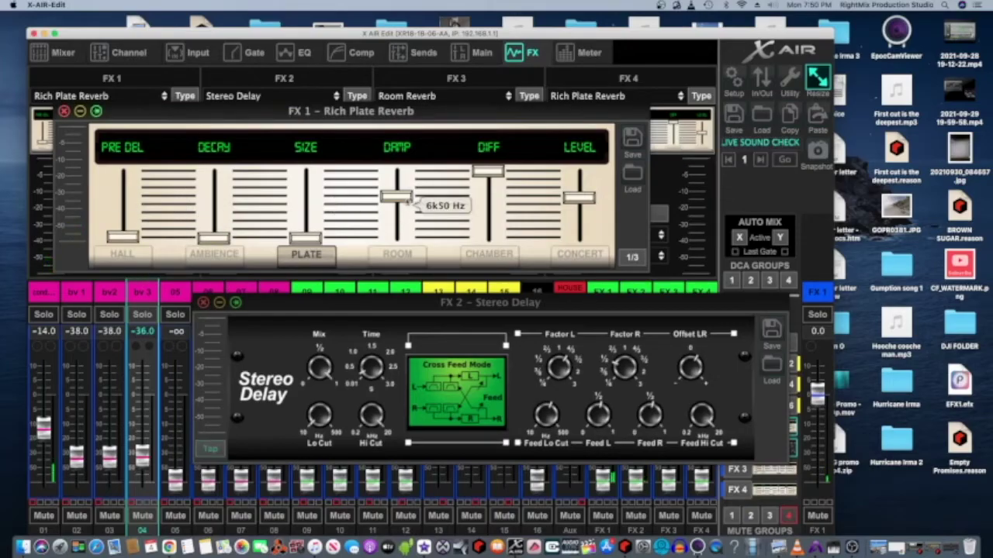
pyautogui.moveTo(408, 200); pyautogui.dragTo(408, 230)
pyautogui.moveTo(488, 171); pyautogui.dragTo(488, 222)
pyautogui.moveTo(574, 211)
pyautogui.moveTo(575, 211); pyautogui.dragTo(575, 247)
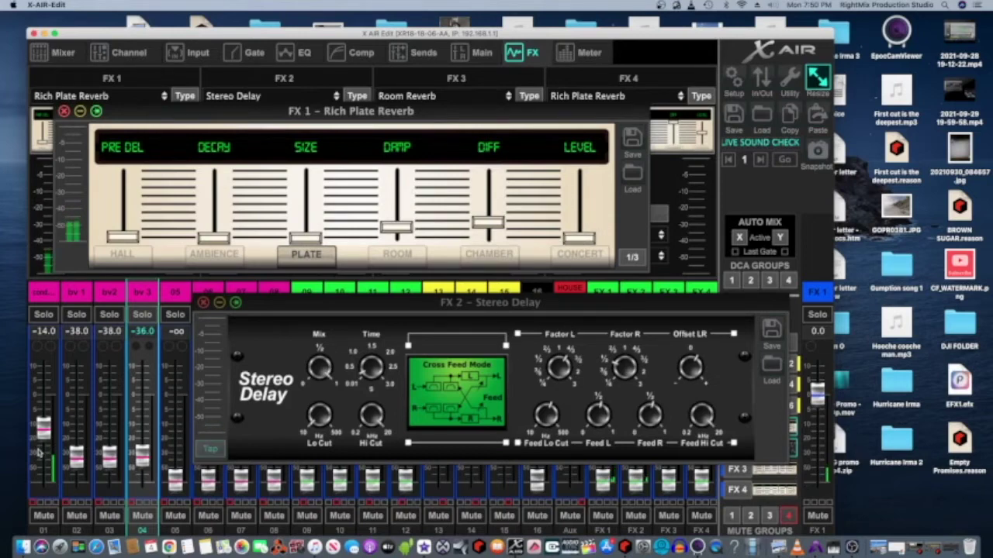
# Step: Bottom out reverb damping and diffusion; set the delay Mix to 40 % and Hi Cut to 2k6 Hz
pyautogui.moveTo(396, 227); pyautogui.dragTo(401, 266)
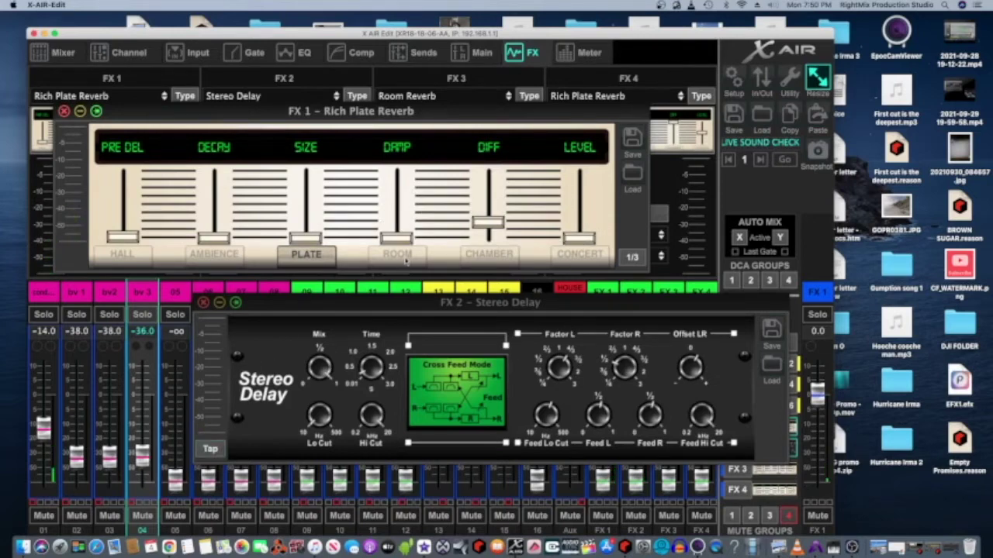
pyautogui.moveTo(472, 225); pyautogui.dragTo(473, 241)
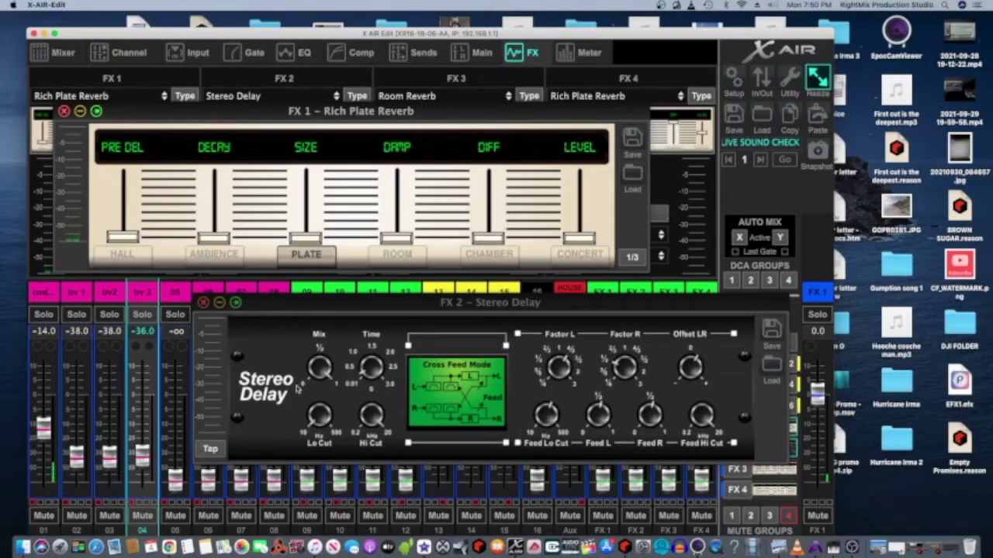
pyautogui.moveTo(314, 369); pyautogui.dragTo(312, 442)
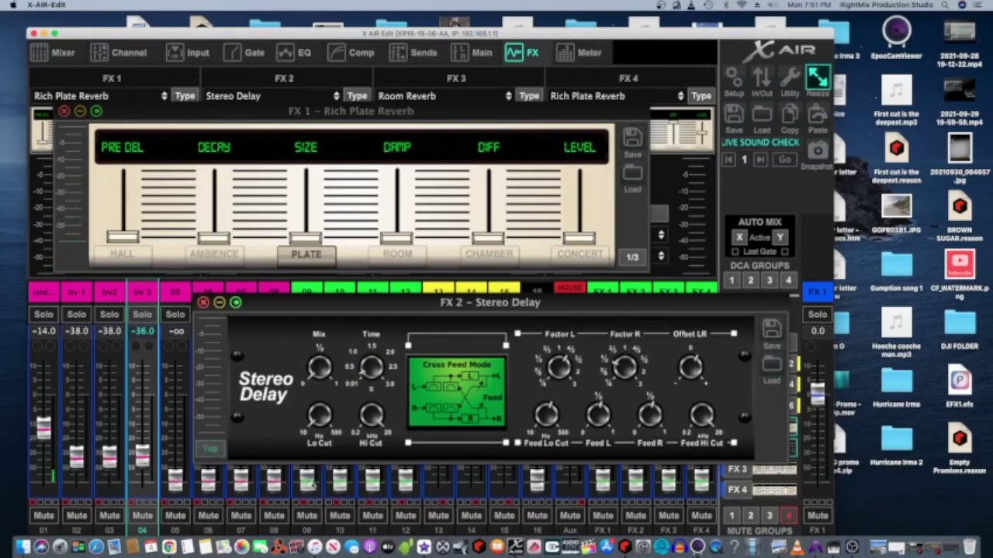
pyautogui.moveTo(372, 416); pyautogui.dragTo(371, 435)
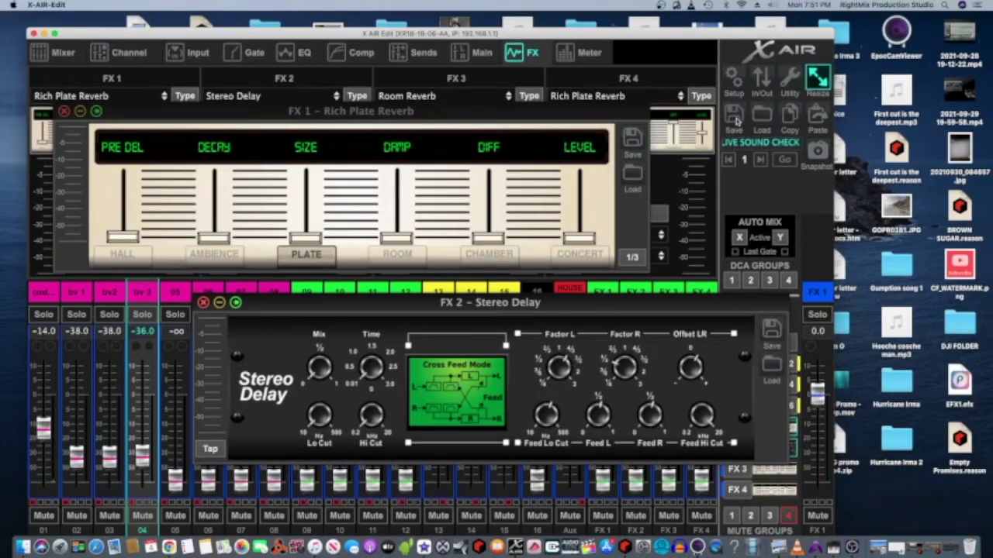
# Step: Use Save as scene to store the mixer state under the file name 'verb'
pyautogui.click(735, 118)
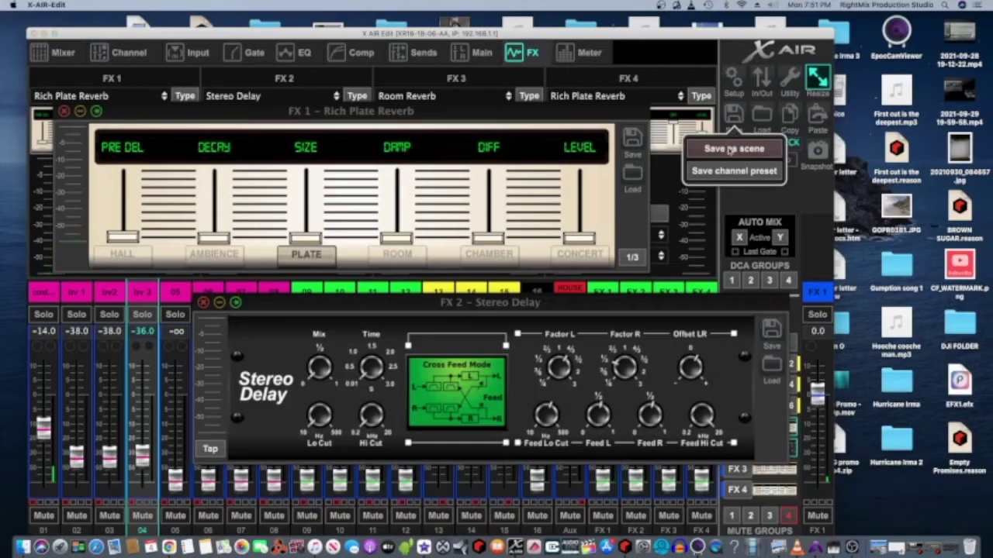
pyautogui.click(730, 150)
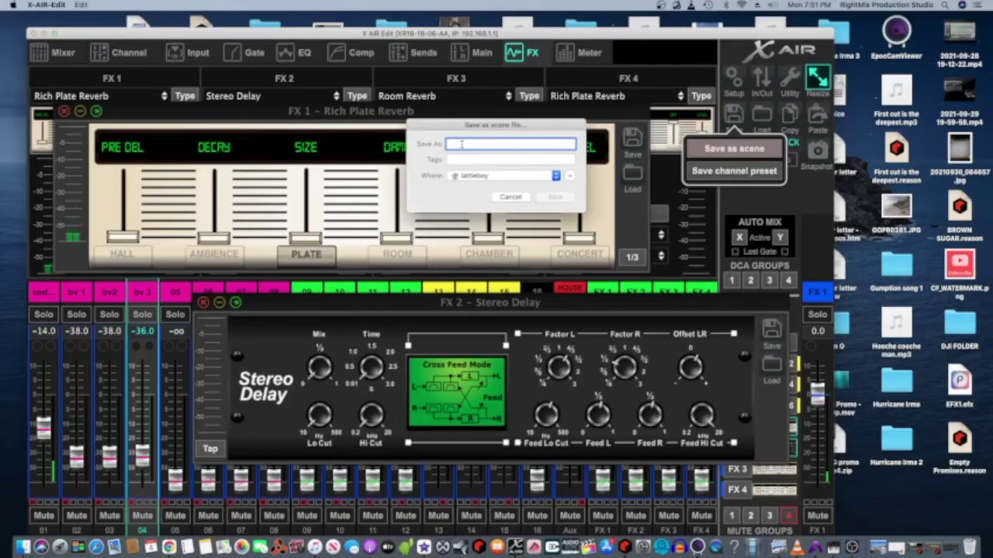
pyautogui.write('verb')
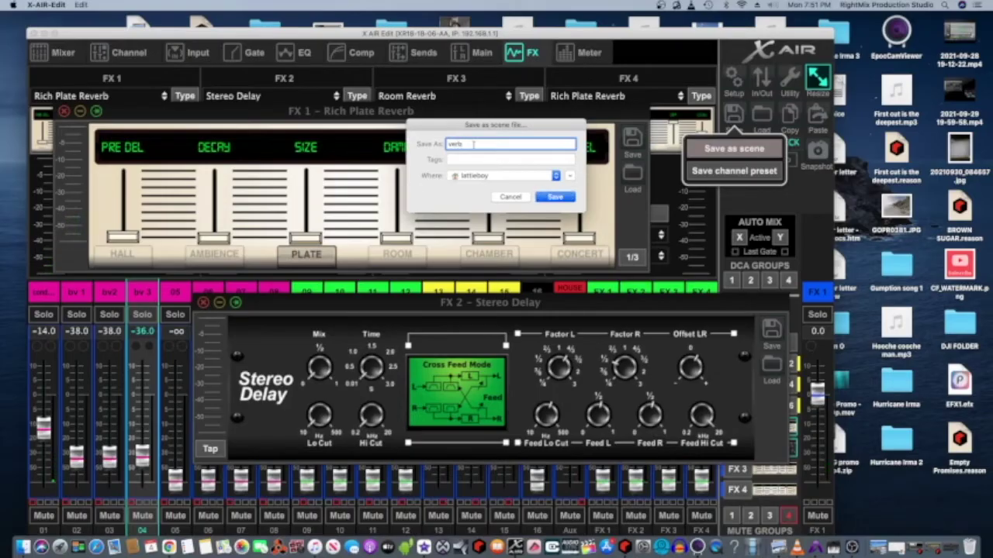
pyautogui.click(559, 198)
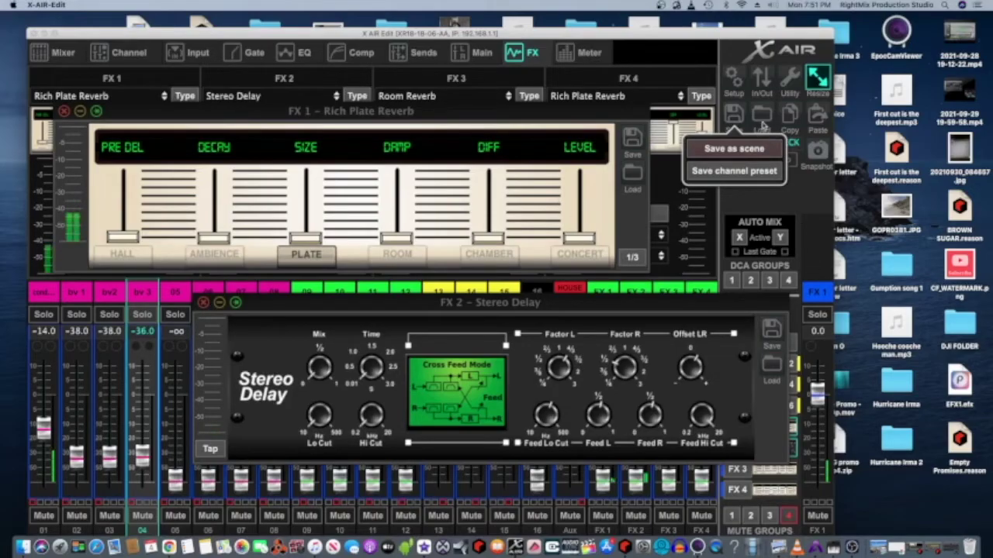
# Step: Load the scene file XAIR TUTORIAL MIX.scn
pyautogui.moveTo(763, 121)
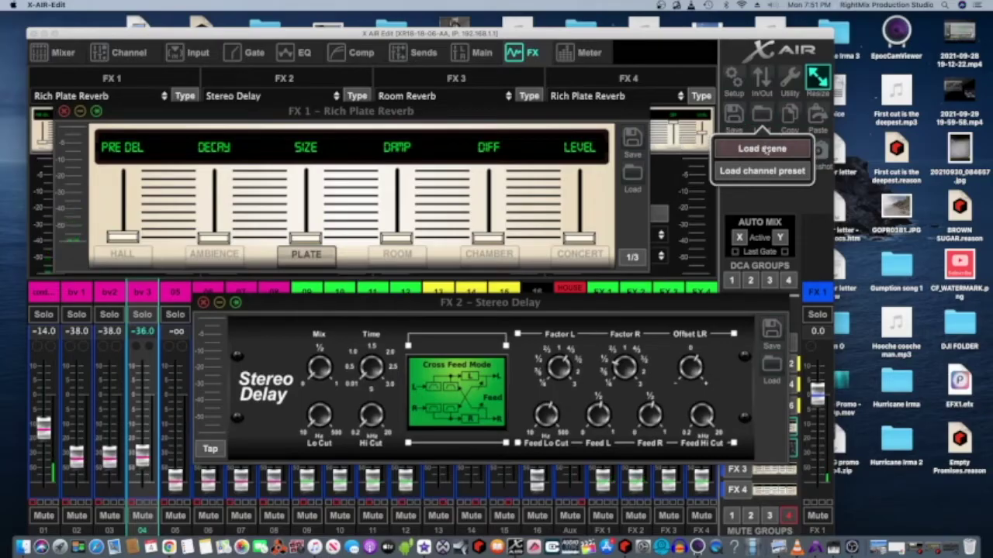
pyautogui.click(764, 148)
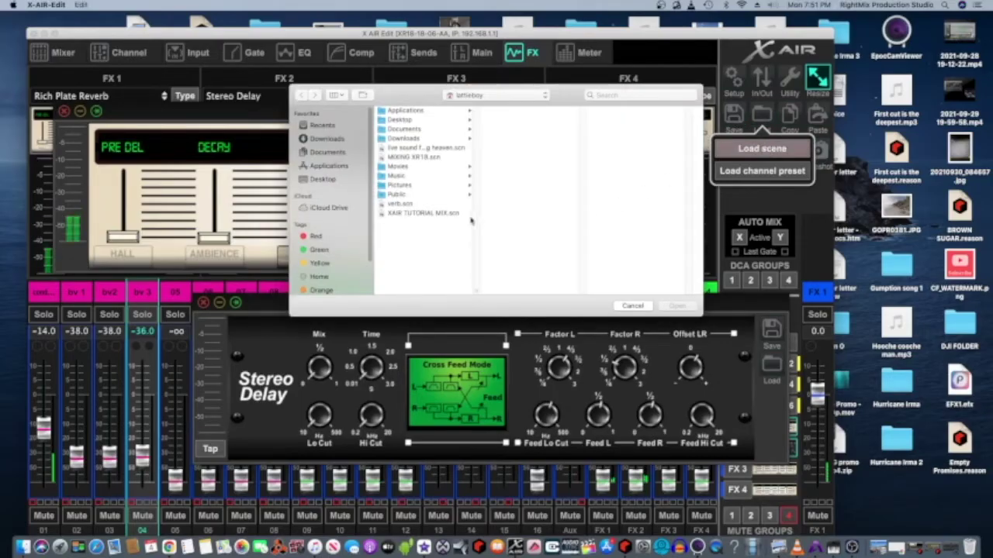
pyautogui.click(423, 213)
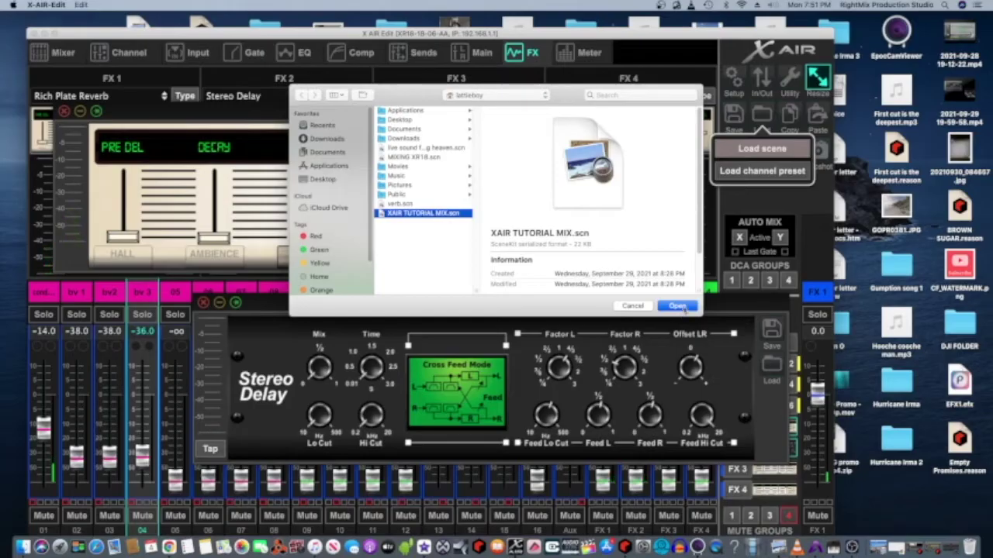
pyautogui.click(679, 306)
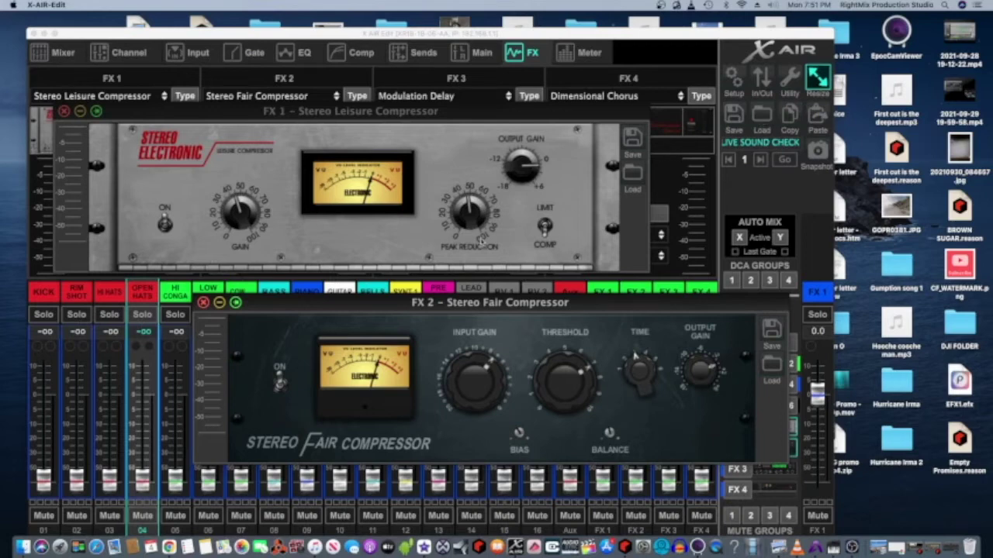
# Step: Bring the main FX view forward and close the FX 1 compressor editor
pyautogui.click(532, 58)
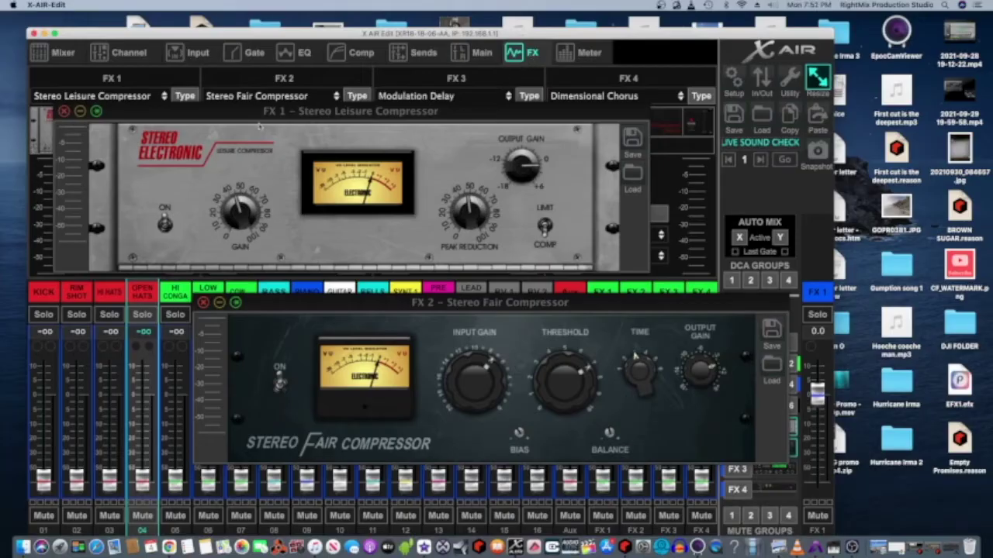
pyautogui.click(63, 112)
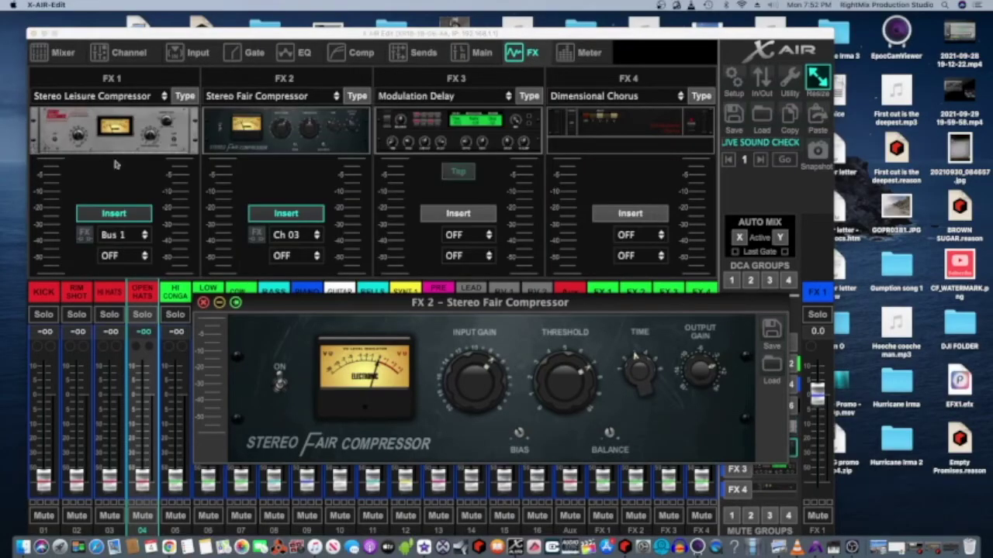
pyautogui.click(134, 116)
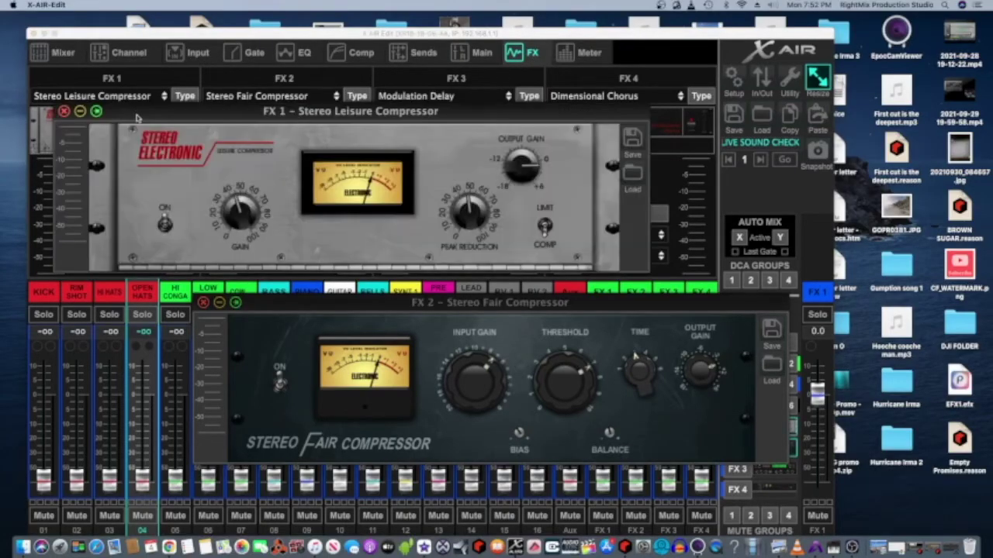
pyautogui.click(63, 112)
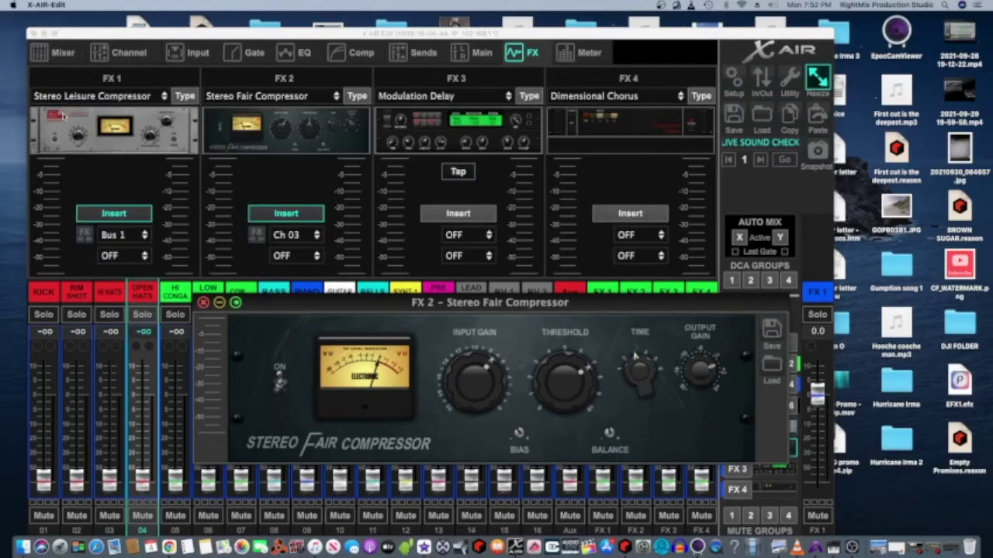
# Step: Reload the verb scene and open the FX 1 Rich Plate Reverb editor
pyautogui.click(762, 117)
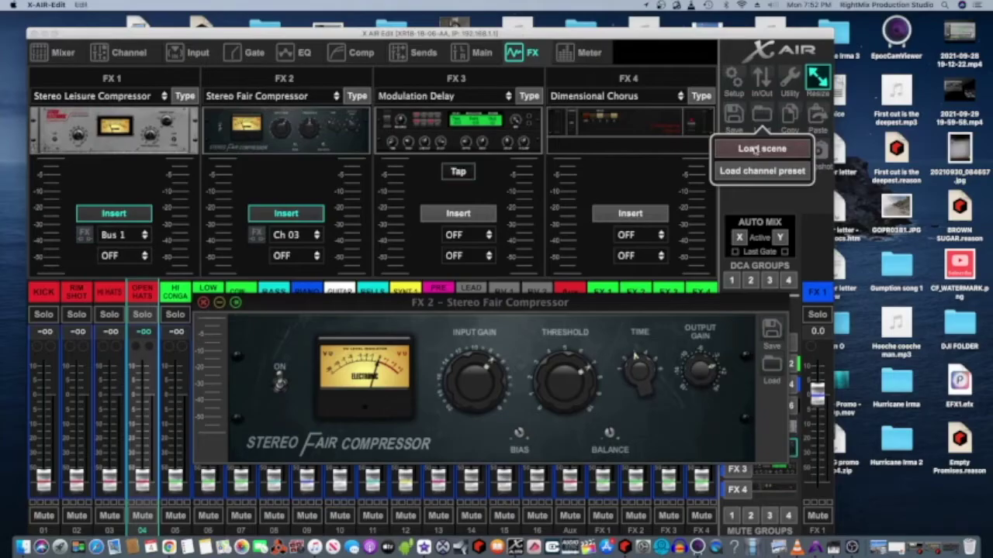
pyautogui.click(754, 150)
pyautogui.doubleClick(404, 204)
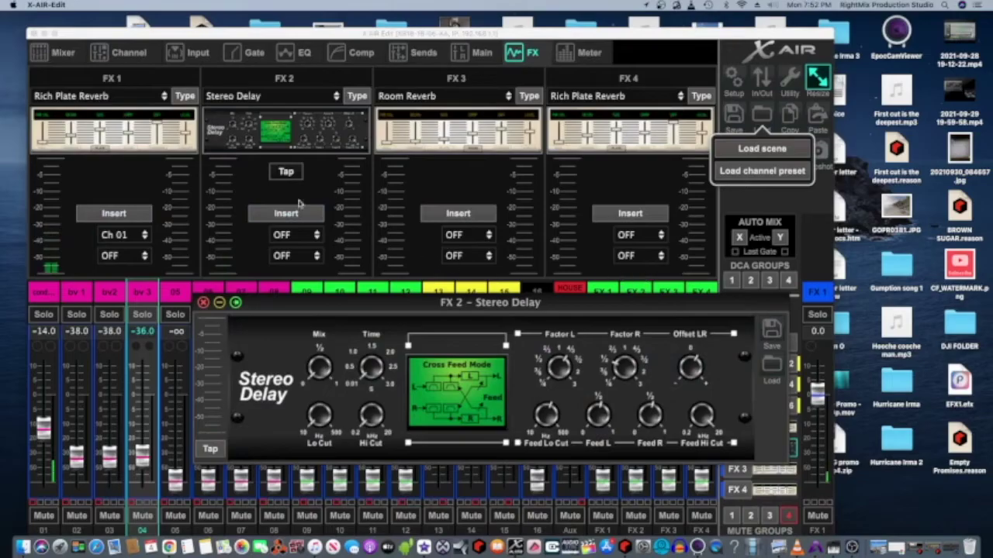
pyautogui.click(116, 137)
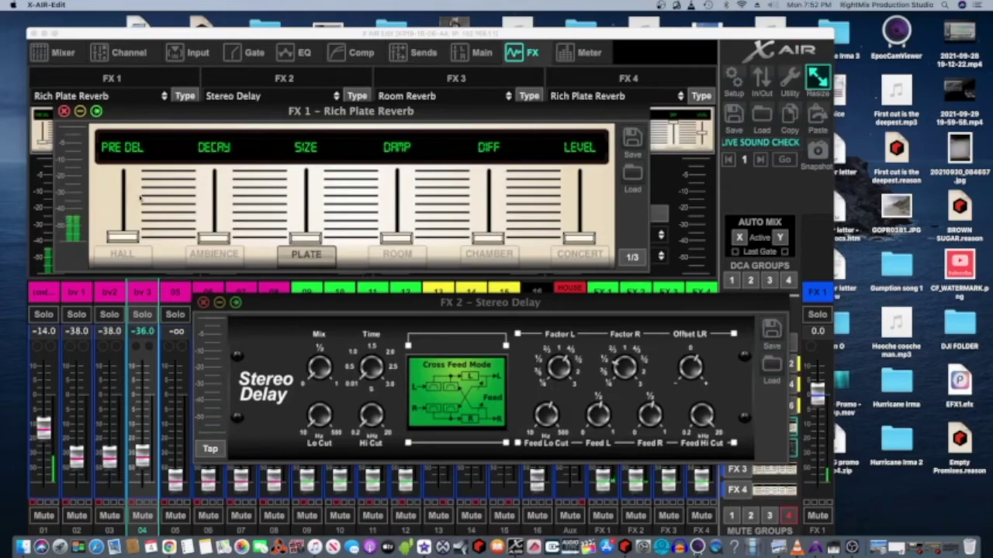
pyautogui.moveTo(141, 201)
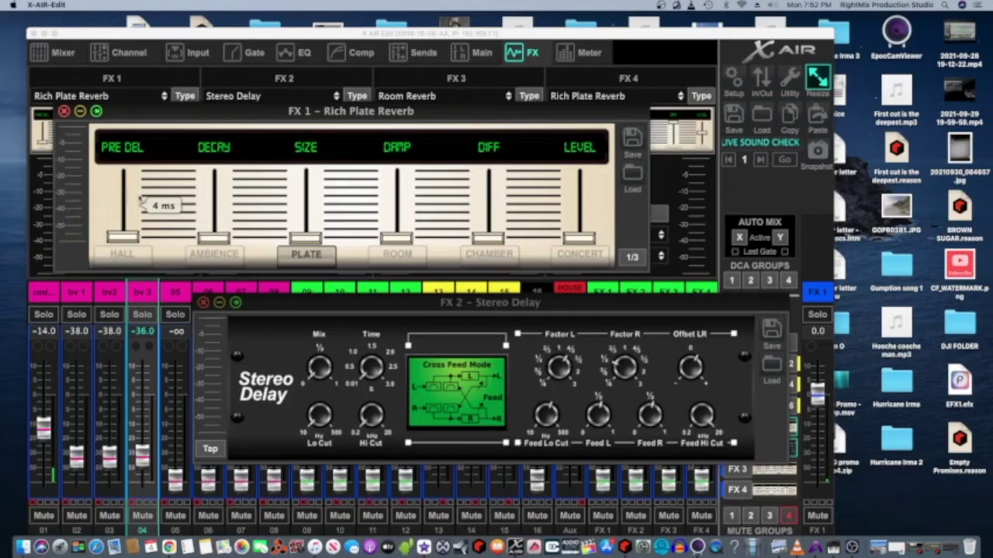
pyautogui.moveTo(224, 237)
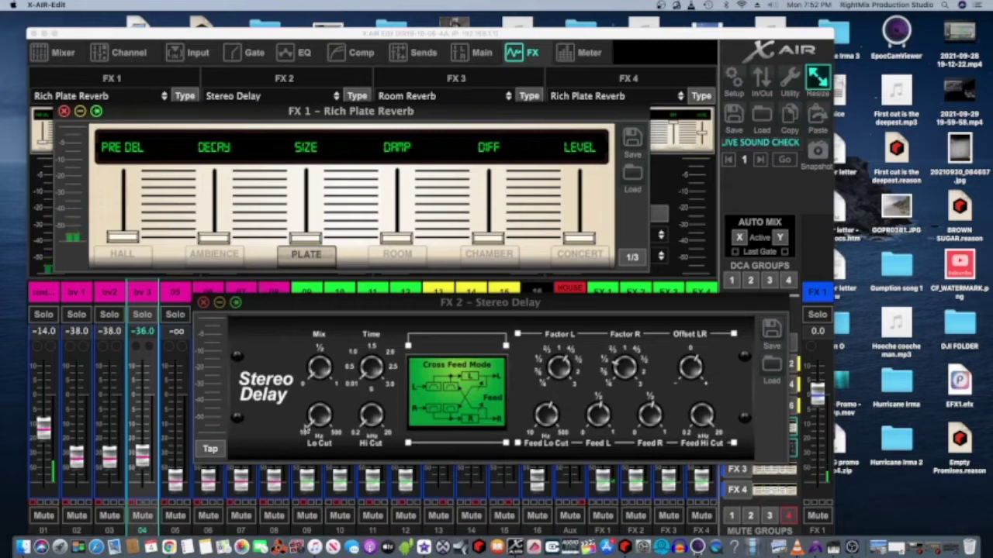
pyautogui.moveTo(572, 221)
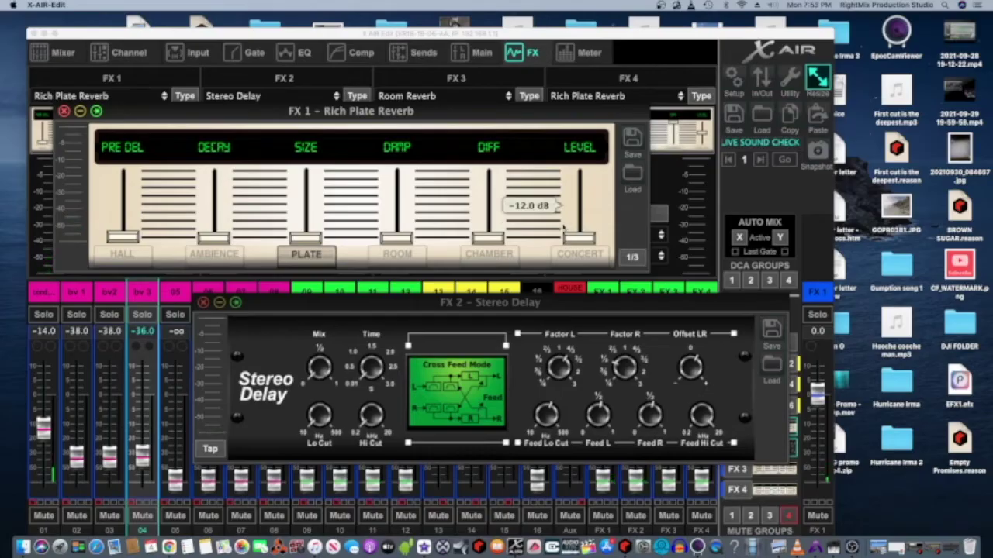
pyautogui.click(633, 140)
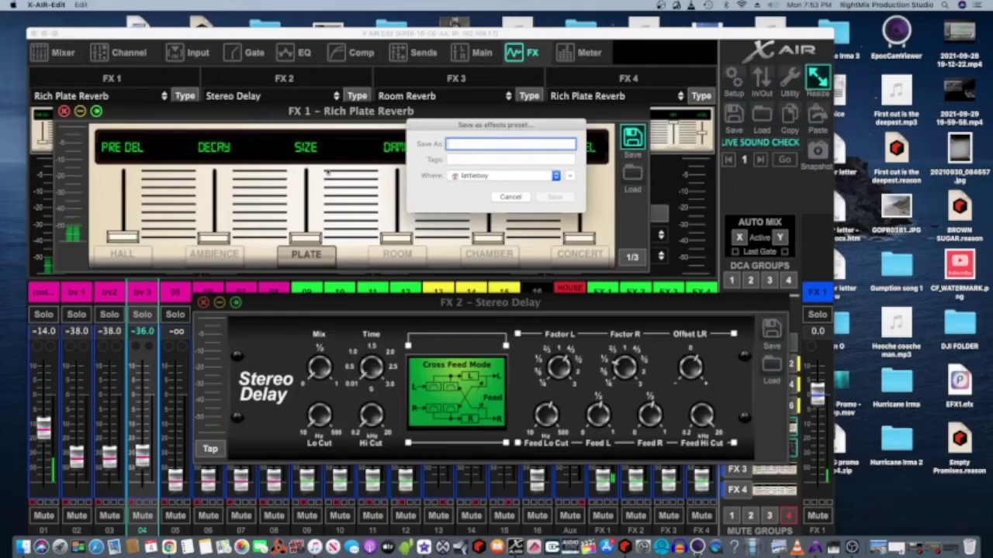
pyautogui.click(509, 197)
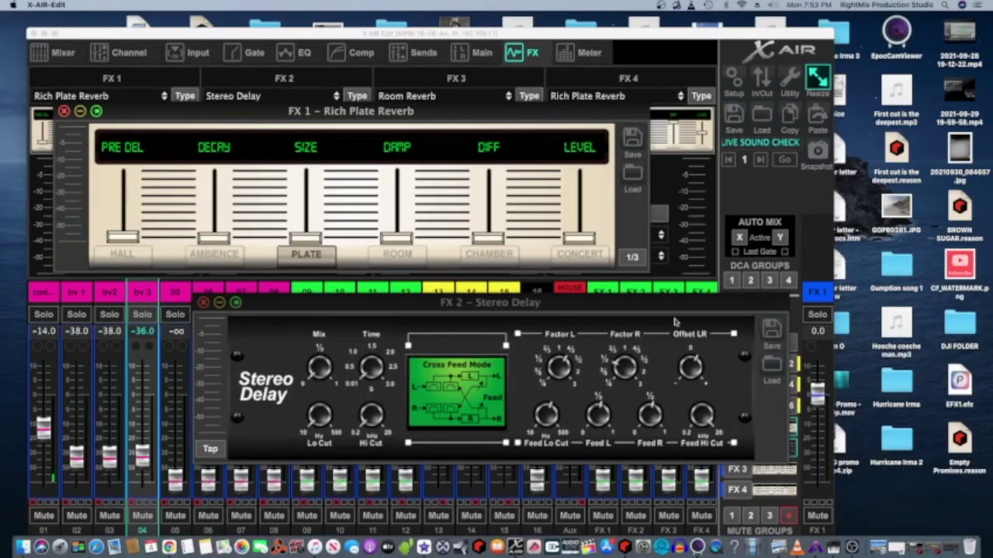
# Step: Raise all six reverb faders: pre-delay about 48 ms, size 13 m, diffusion 24 %, level 2.5 dB
pyautogui.moveTo(123, 235)
pyautogui.moveTo(124, 236); pyautogui.dragTo(124, 223)
pyautogui.moveTo(214, 236); pyautogui.dragTo(214, 217)
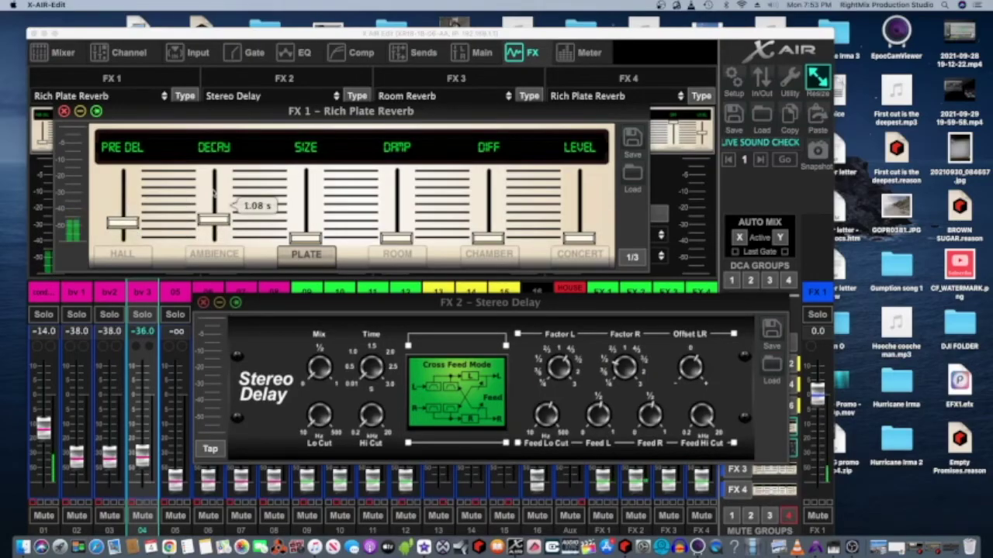
pyautogui.moveTo(306, 239); pyautogui.dragTo(304, 196)
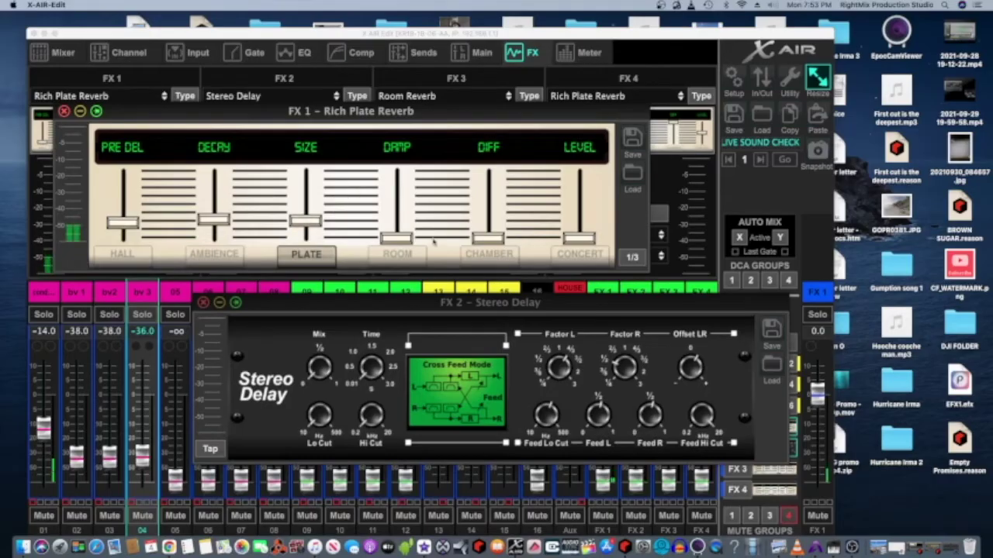
pyautogui.moveTo(396, 238); pyautogui.dragTo(396, 212)
pyautogui.moveTo(482, 241)
pyautogui.moveTo(482, 241); pyautogui.dragTo(488, 225)
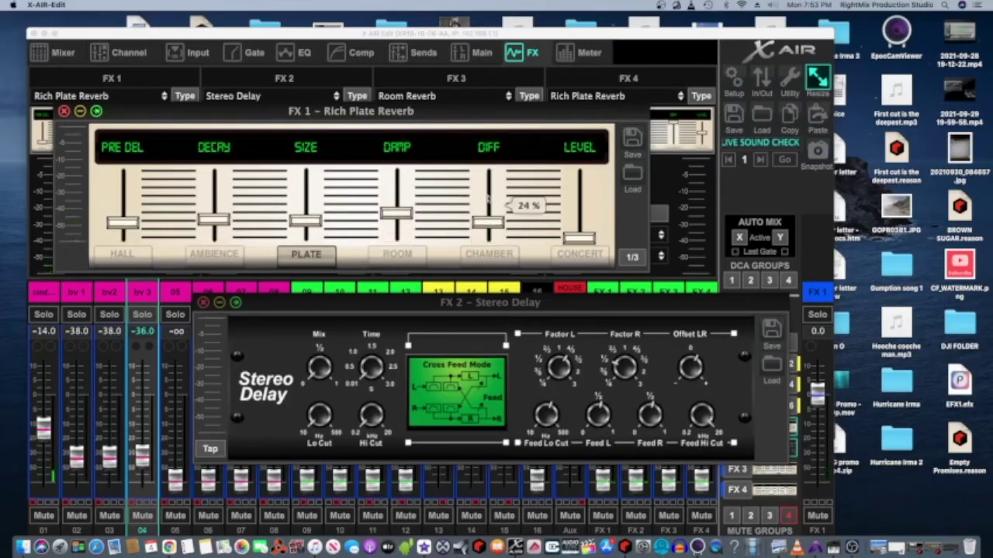
pyautogui.moveTo(581, 238); pyautogui.dragTo(580, 212)
pyautogui.scroll(10, 579, 172)
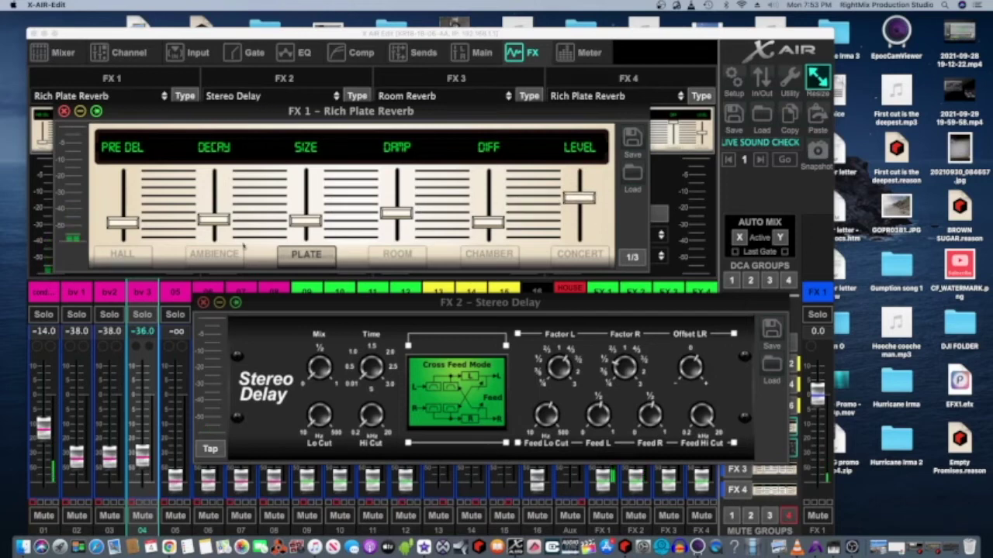
pyautogui.scroll(3, 214, 205)
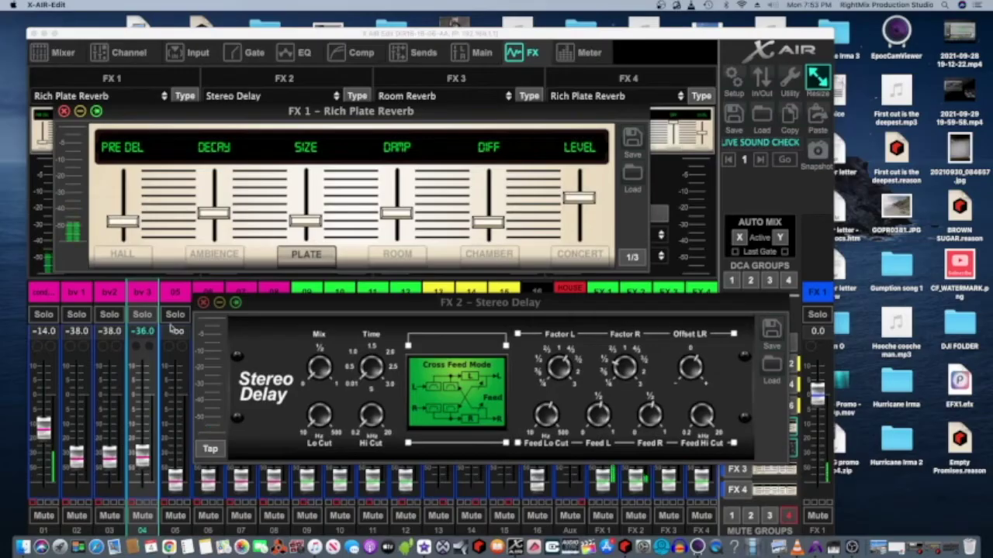
# Step: Close the Stereo Delay editor; set reverb pre-delay 64 ms, shorter decay and 19 m size
pyautogui.click(203, 303)
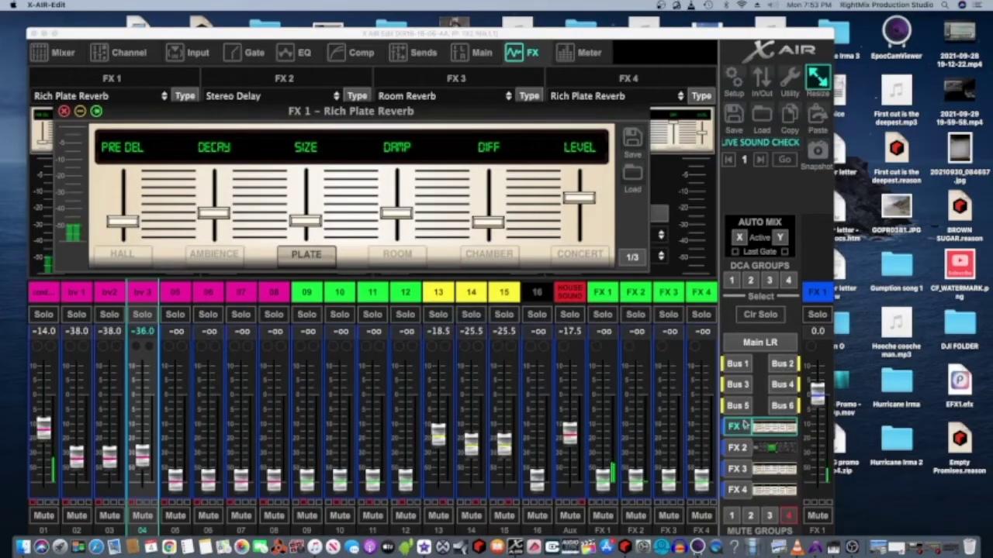
pyautogui.moveTo(43, 428)
pyautogui.mouseDown()
pyautogui.moveTo(44, 492)
pyautogui.moveTo(44, 431)
pyautogui.mouseUp()
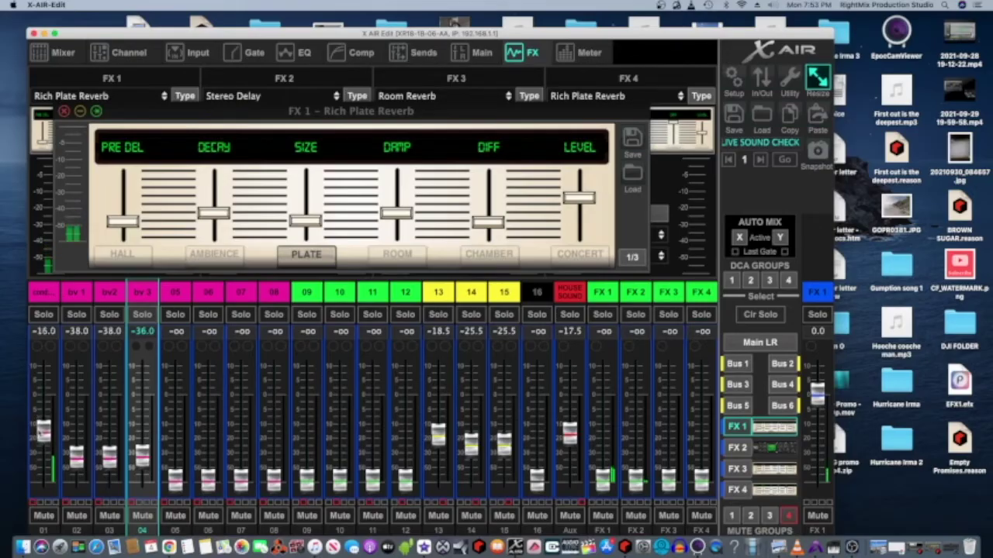
pyautogui.moveTo(122, 223); pyautogui.dragTo(123, 228)
pyautogui.moveTo(209, 209)
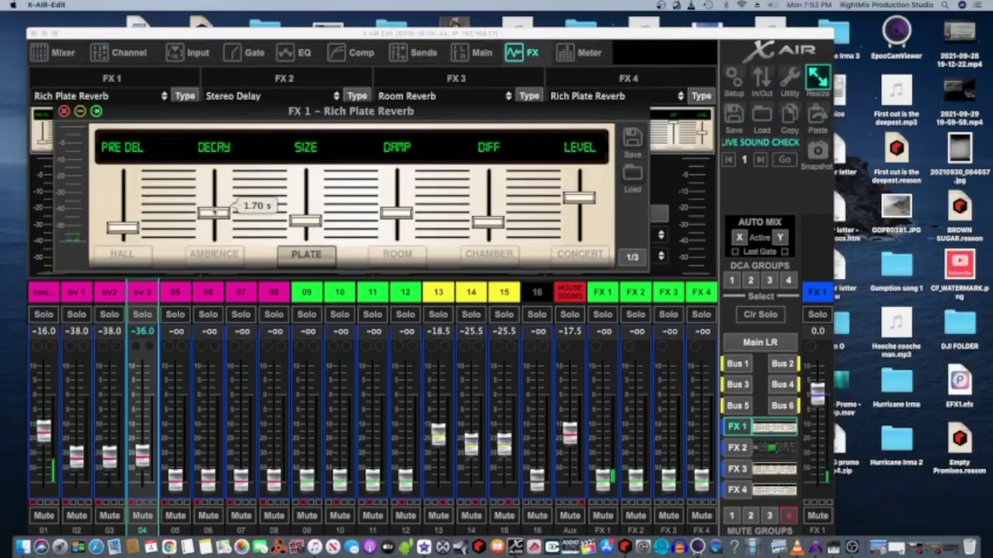
pyautogui.moveTo(214, 211); pyautogui.dragTo(214, 220)
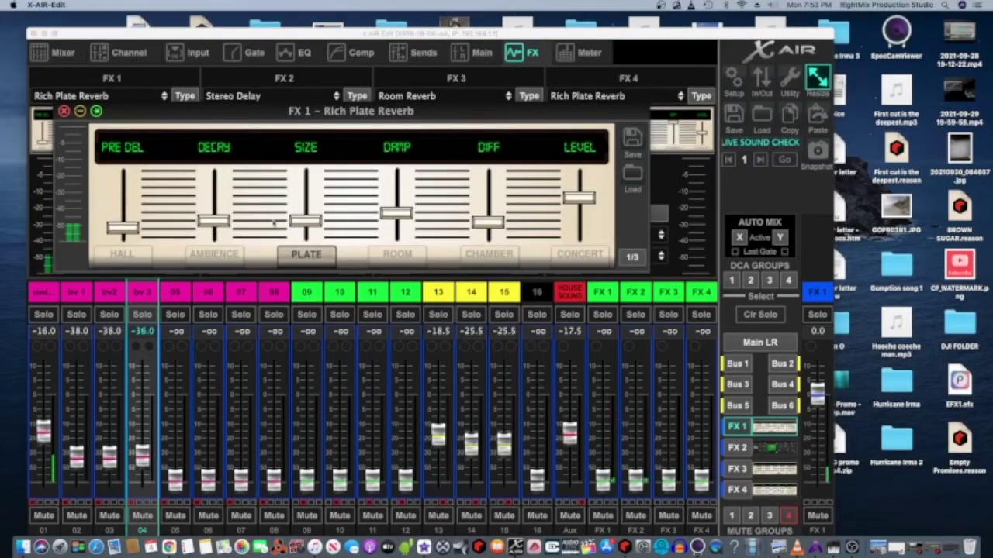
pyautogui.moveTo(305, 221)
pyautogui.moveTo(308, 222); pyautogui.dragTo(306, 194)
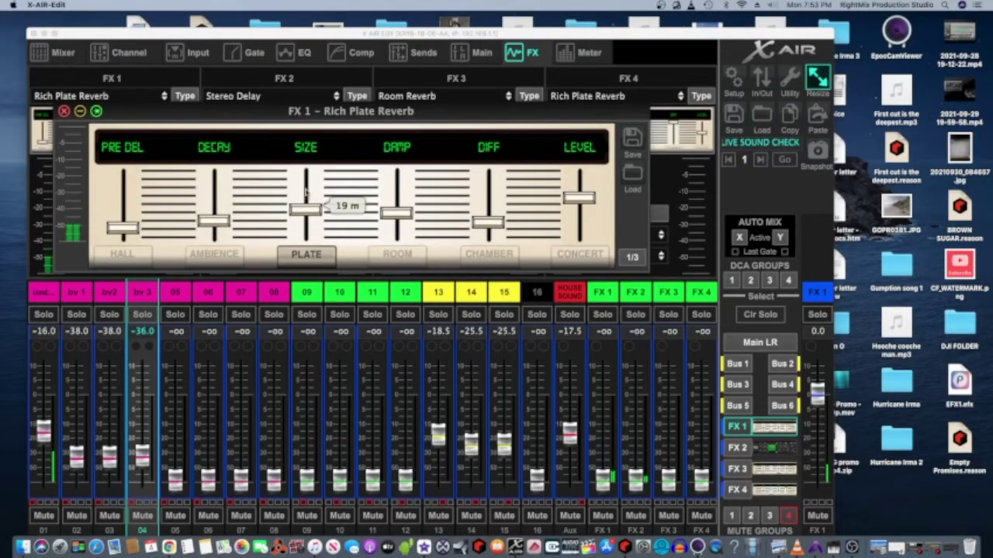
# Step: Raise reverb diffusion slightly and level to 4.0 dB; set channel 01's FX 1 send to -7.5
pyautogui.moveTo(388, 220)
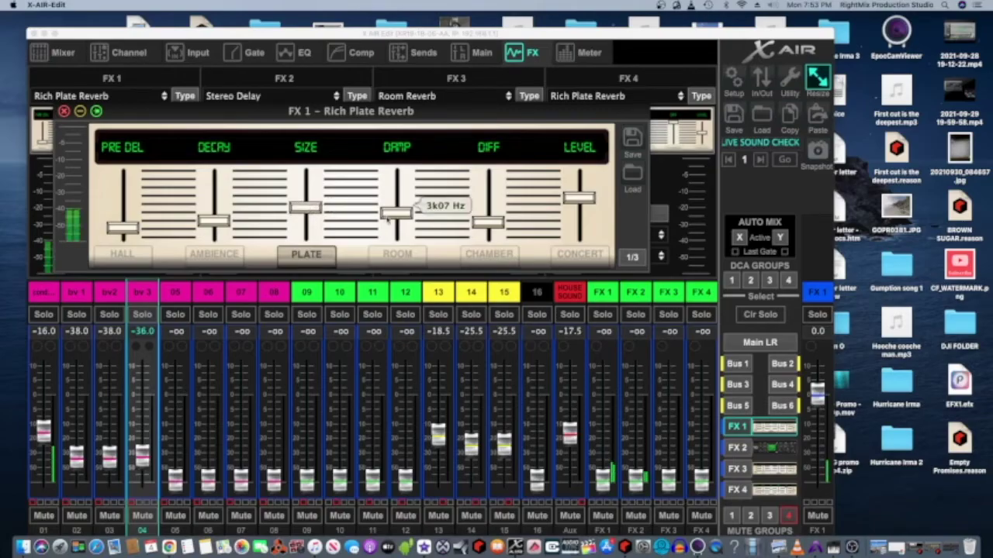
pyautogui.moveTo(487, 228)
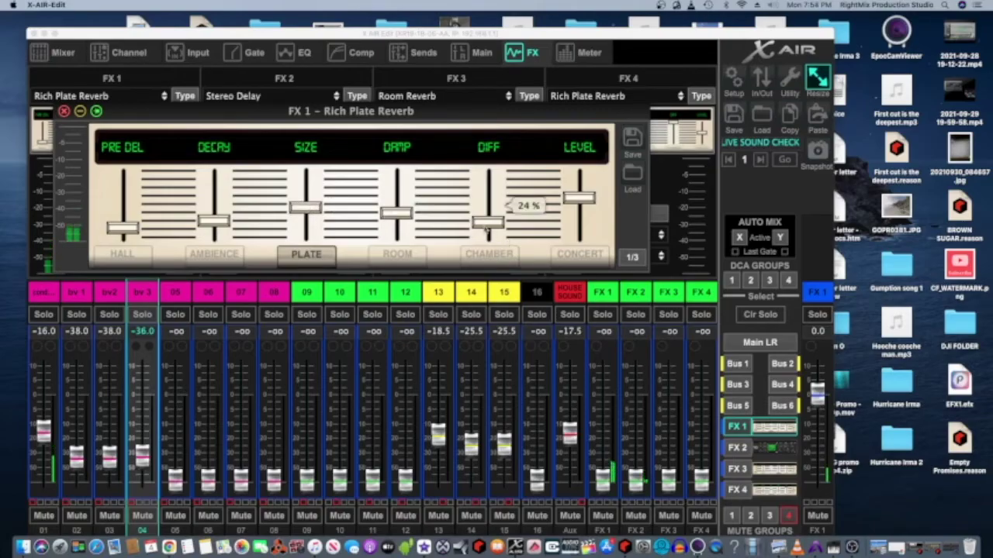
pyautogui.moveTo(488, 228); pyautogui.dragTo(487, 217)
pyautogui.moveTo(578, 205)
pyautogui.moveTo(582, 198); pyautogui.dragTo(580, 193)
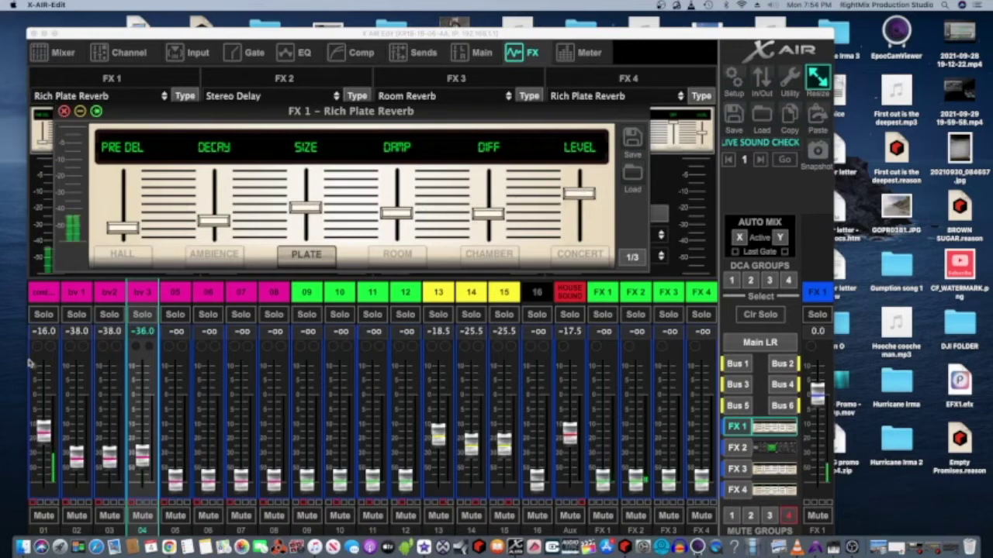
pyautogui.moveTo(39, 428); pyautogui.dragTo(44, 415)
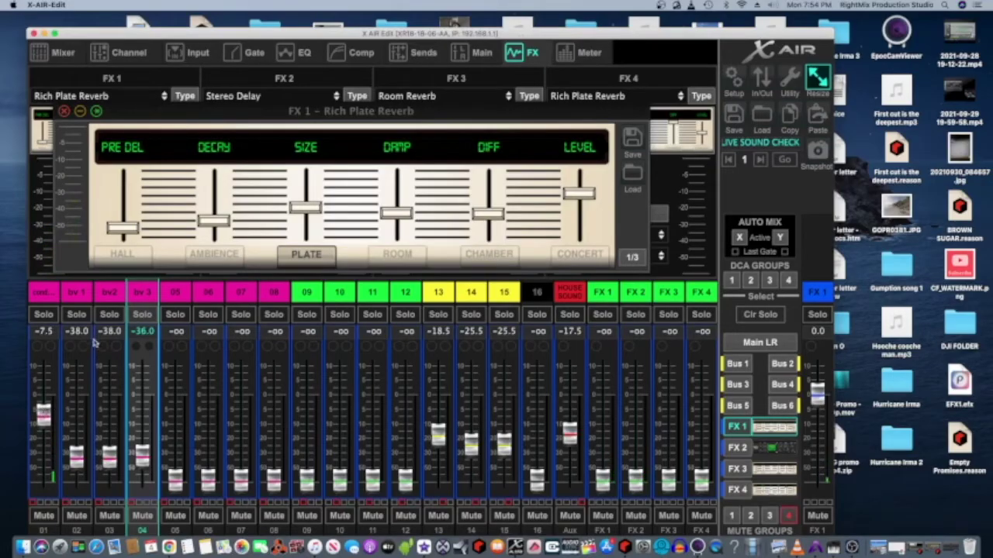
# Step: Change the FX 1 effect type to Ambience and close its editor
pyautogui.click(163, 96)
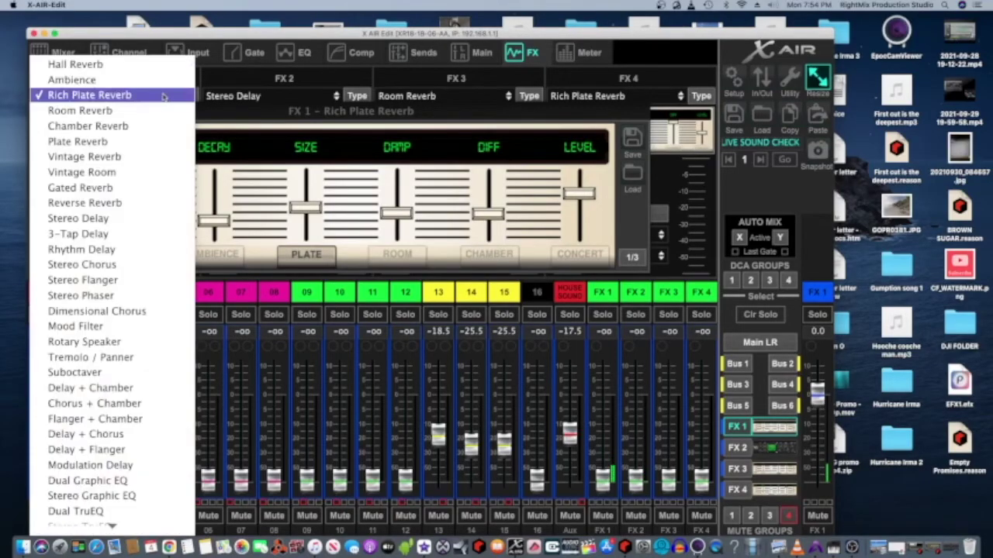
pyautogui.click(101, 79)
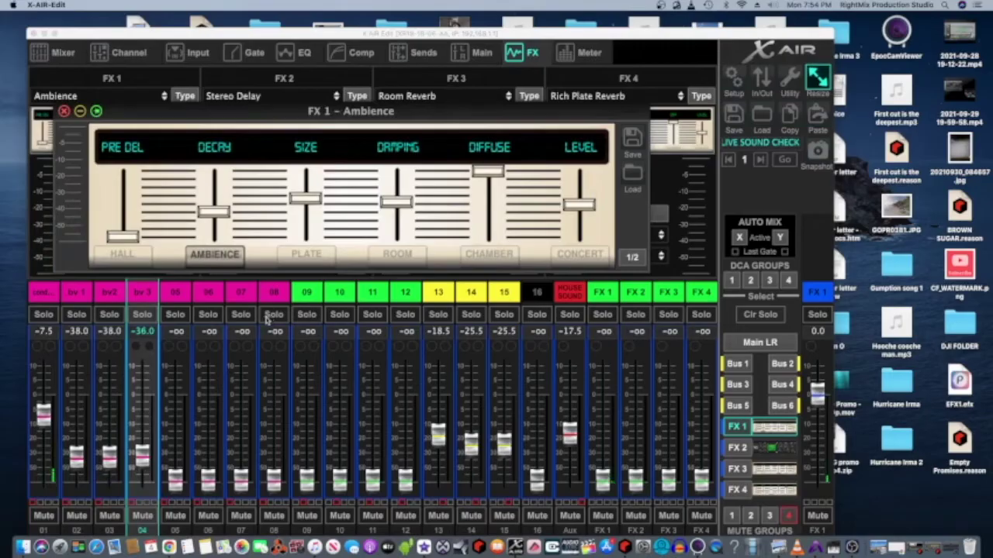
pyautogui.moveTo(219, 209)
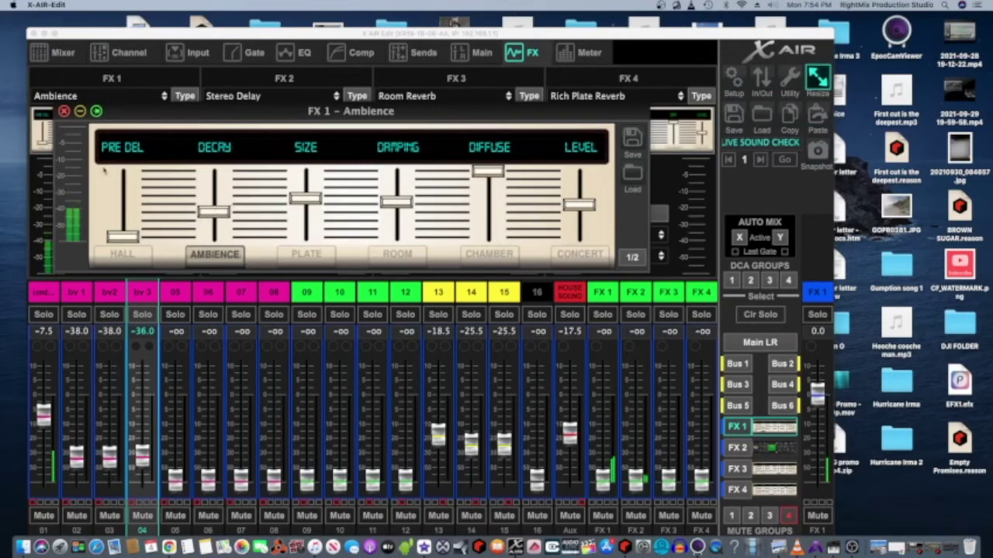
pyautogui.click(65, 112)
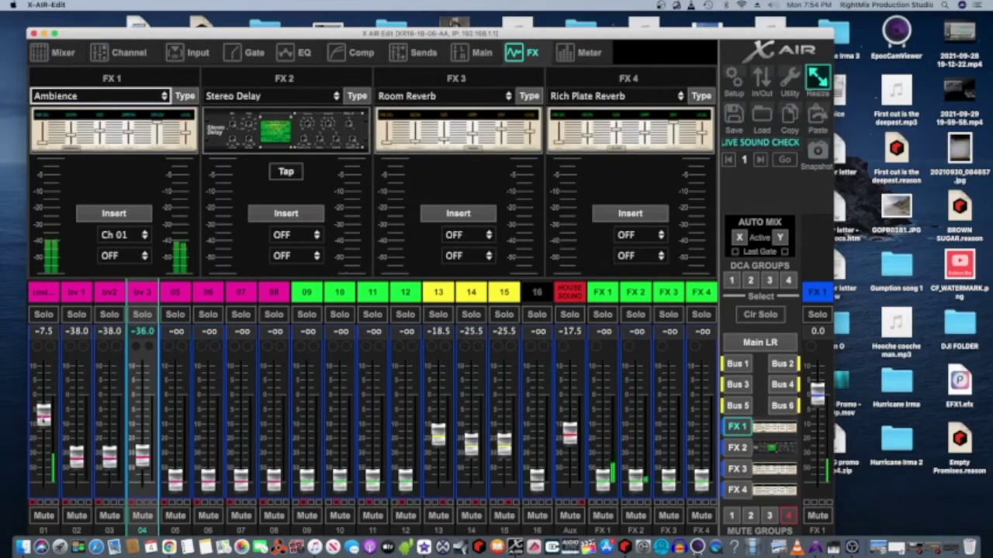
# Step: Set channels 1–3 FX 1 sends to -∞, show Main LR, and insert FX 1 Ambience on Ch 01
pyautogui.moveTo(45, 419); pyautogui.dragTo(89, 494)
pyautogui.moveTo(117, 458); pyautogui.dragTo(139, 484)
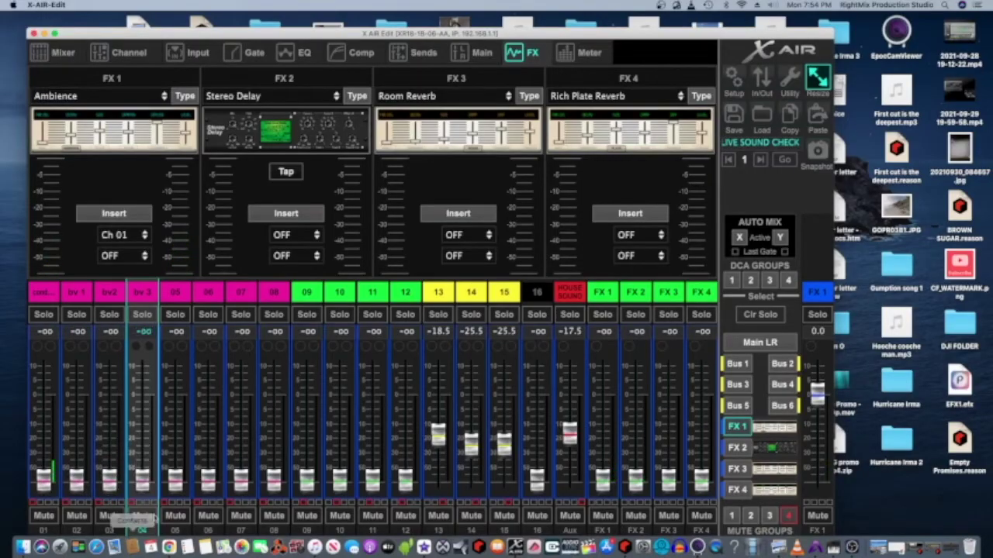
pyautogui.click(737, 342)
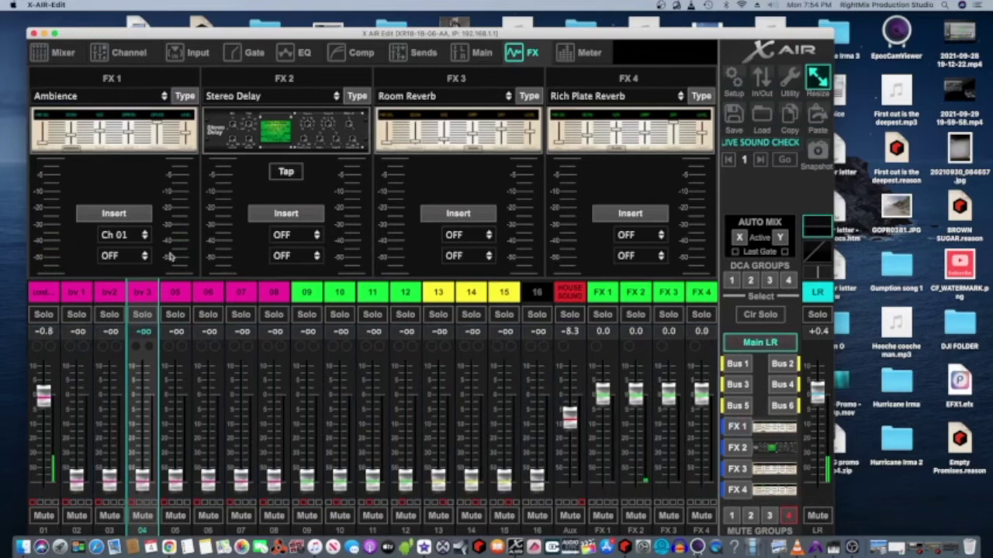
pyautogui.click(132, 219)
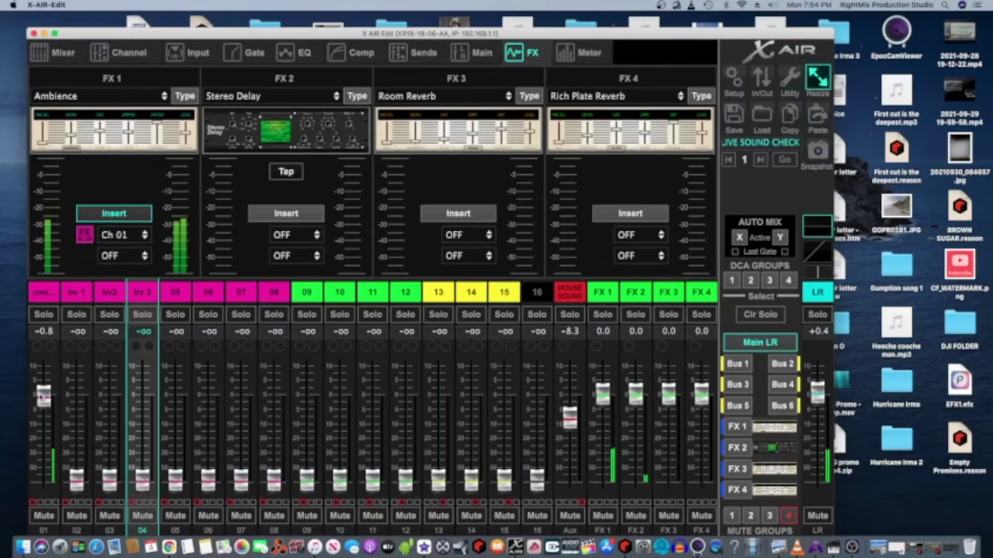
# Step: Pull the FX 1 Ambience decay, size, damping, diffusion and level faders down to their minimum
pyautogui.click(142, 137)
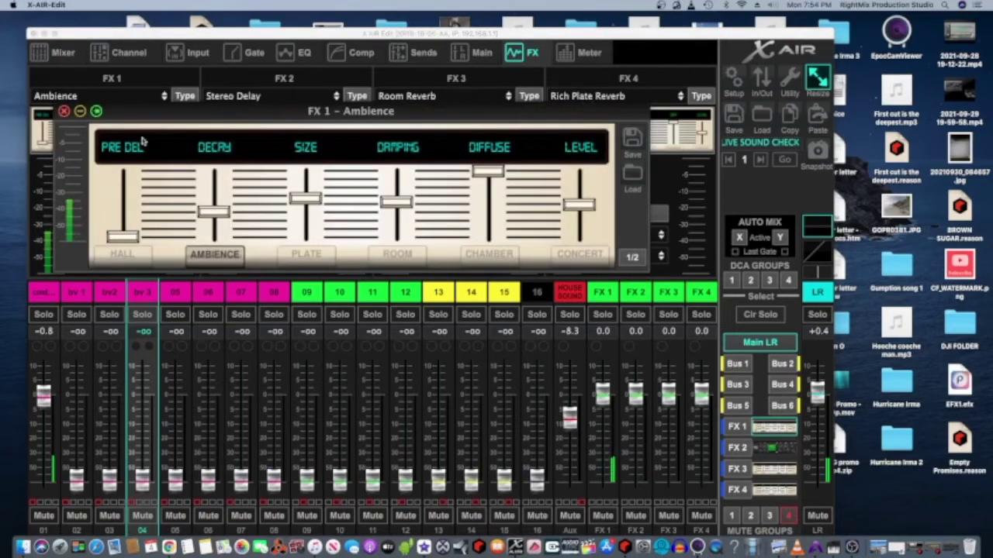
pyautogui.moveTo(222, 215); pyautogui.dragTo(221, 237)
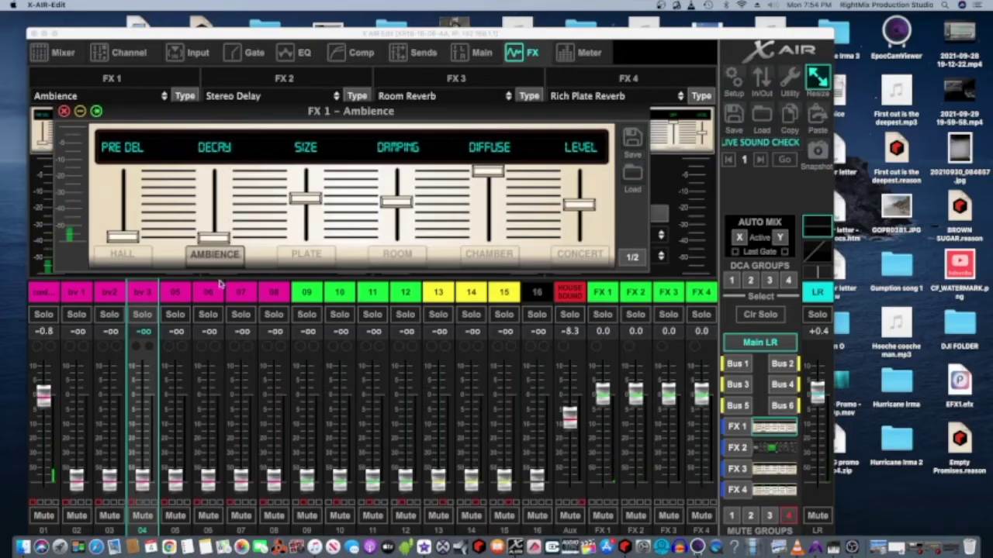
pyautogui.moveTo(306, 200); pyautogui.dragTo(306, 238)
pyautogui.moveTo(389, 230)
pyautogui.moveTo(389, 230); pyautogui.dragTo(402, 242)
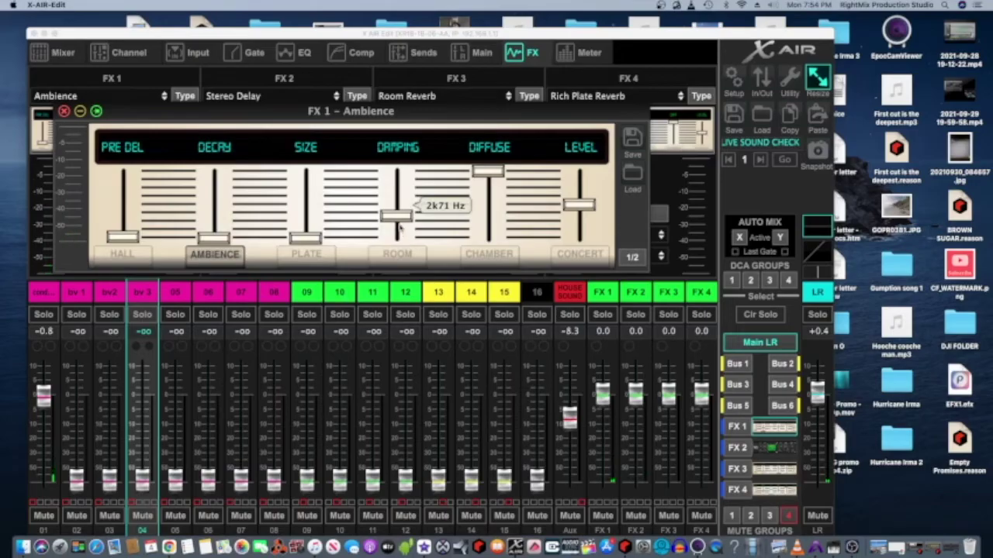
pyautogui.moveTo(397, 216); pyautogui.dragTo(397, 237)
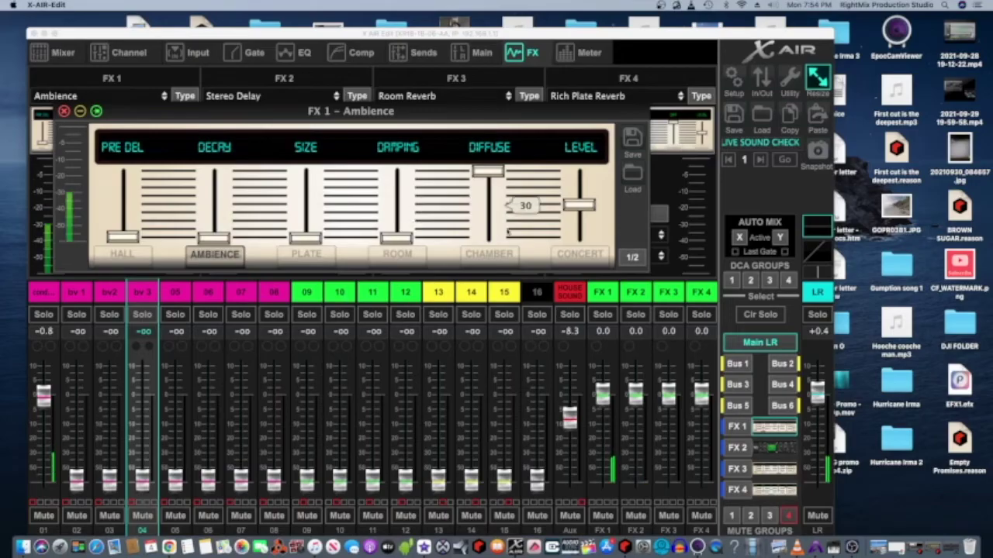
pyautogui.moveTo(489, 171); pyautogui.dragTo(489, 228)
pyautogui.moveTo(500, 337); pyautogui.dragTo(512, 341)
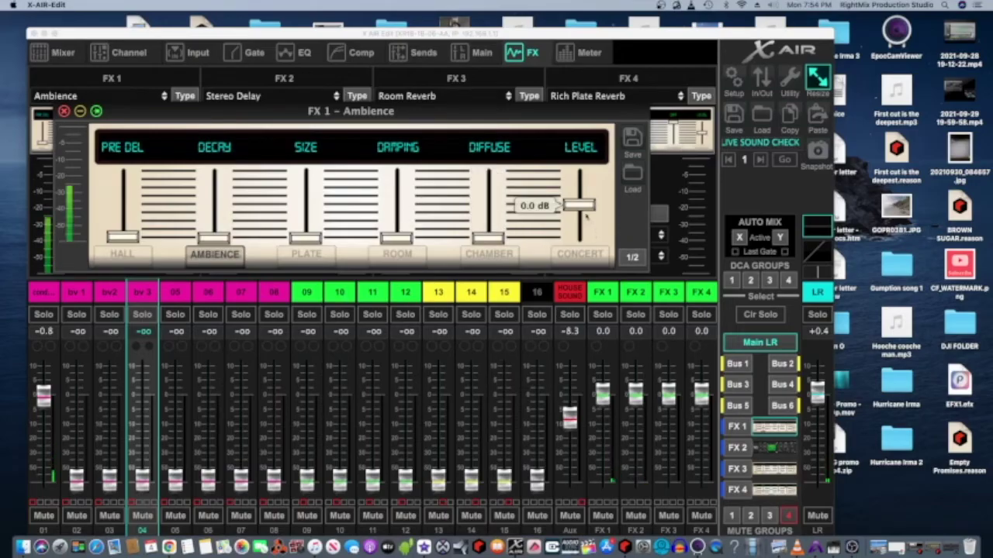
pyautogui.moveTo(580, 204); pyautogui.dragTo(579, 238)
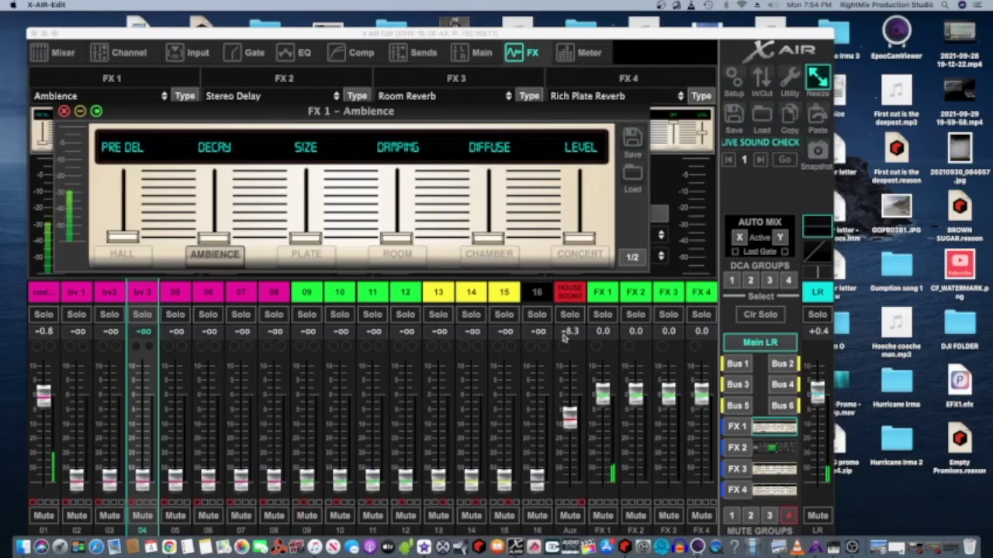
# Step: Move the Ambience editor right to uncover FX 1's insert settings with Ch 01
pyautogui.moveTo(215, 190)
pyautogui.moveTo(121, 115); pyautogui.dragTo(284, 108)
pyautogui.click(87, 233)
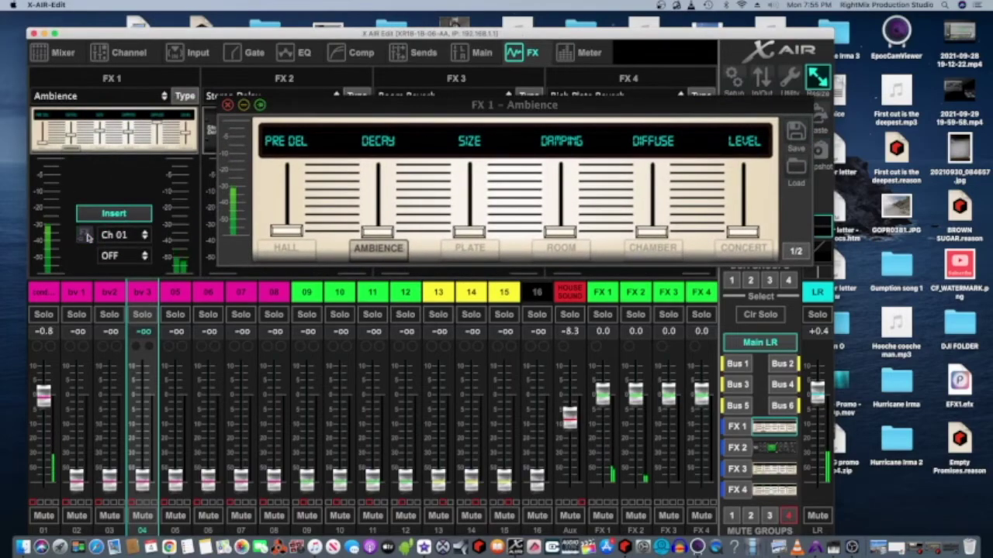
# Step: Turn off the FX 1 insert on Ch 01 and set channel 1's FX 1 send to -13.0
pyautogui.click(91, 218)
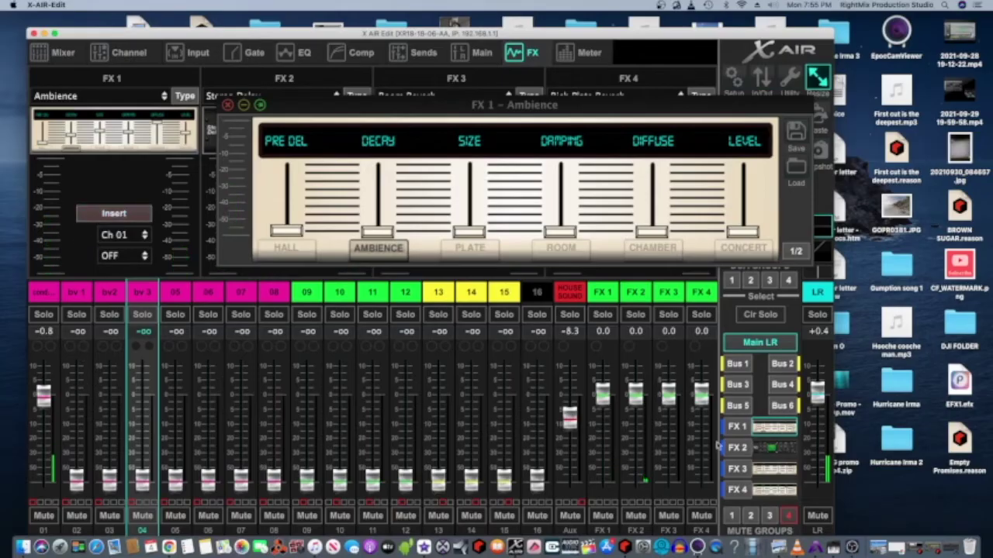
pyautogui.click(738, 426)
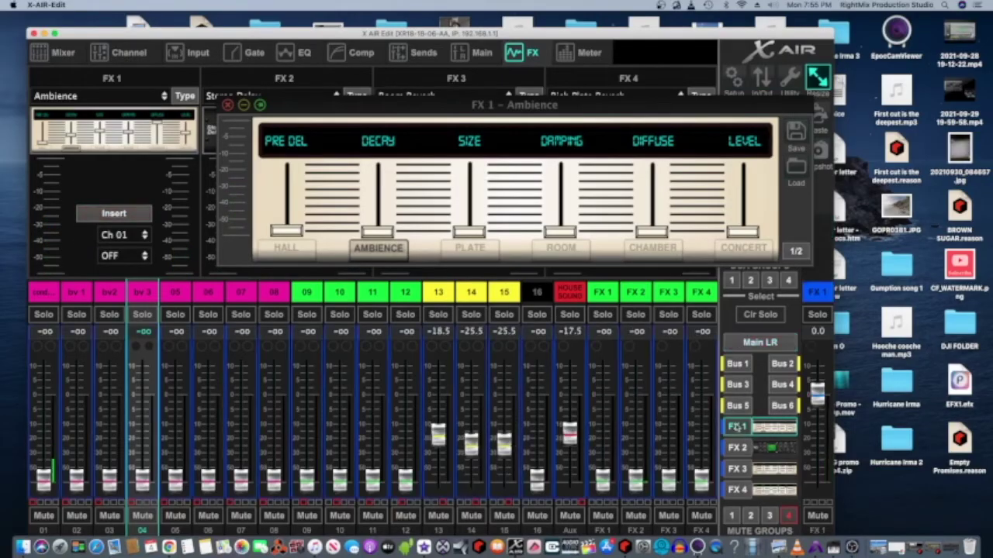
pyautogui.moveTo(45, 480); pyautogui.dragTo(44, 423)
# Step: Raise the six Ambience parameters off minimum and bring channel 1's FX 1 send to -6.5
pyautogui.moveTo(302, 231)
pyautogui.mouseDown()
pyautogui.moveTo(299, 204)
pyautogui.moveTo(291, 215)
pyautogui.mouseUp()
pyautogui.moveTo(378, 230); pyautogui.dragTo(386, 202)
pyautogui.moveTo(469, 230); pyautogui.dragTo(475, 172)
pyautogui.moveTo(560, 230); pyautogui.dragTo(560, 211)
pyautogui.moveTo(670, 233); pyautogui.dragTo(653, 208)
pyautogui.moveTo(742, 231); pyautogui.dragTo(749, 158)
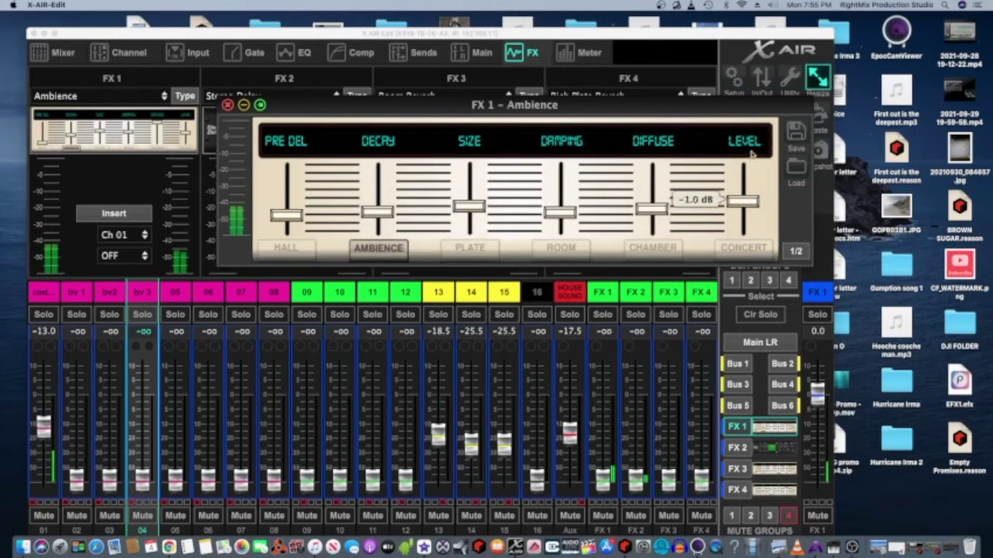
pyautogui.moveTo(286, 215); pyautogui.dragTo(295, 181)
pyautogui.moveTo(378, 211); pyautogui.dragTo(379, 202)
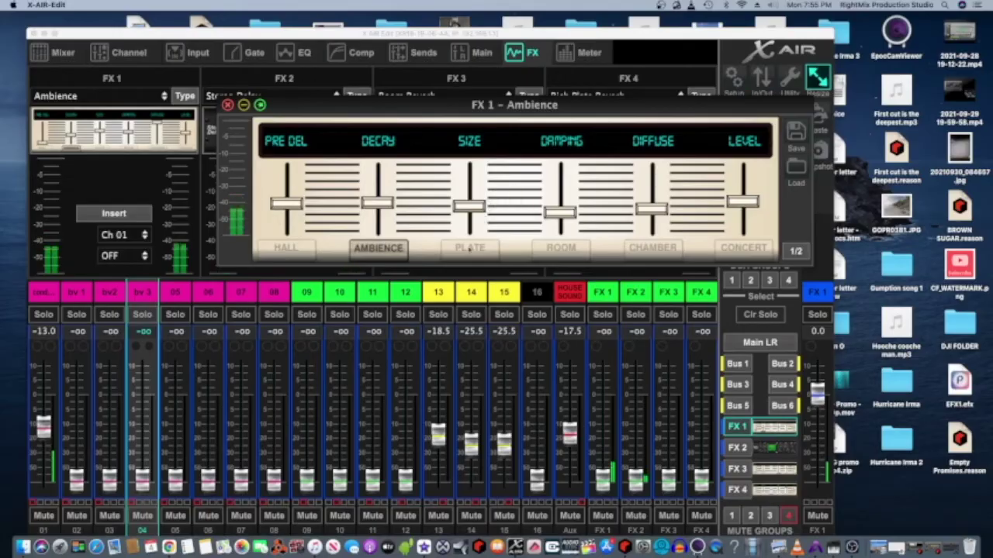
pyautogui.moveTo(44, 424); pyautogui.dragTo(44, 409)
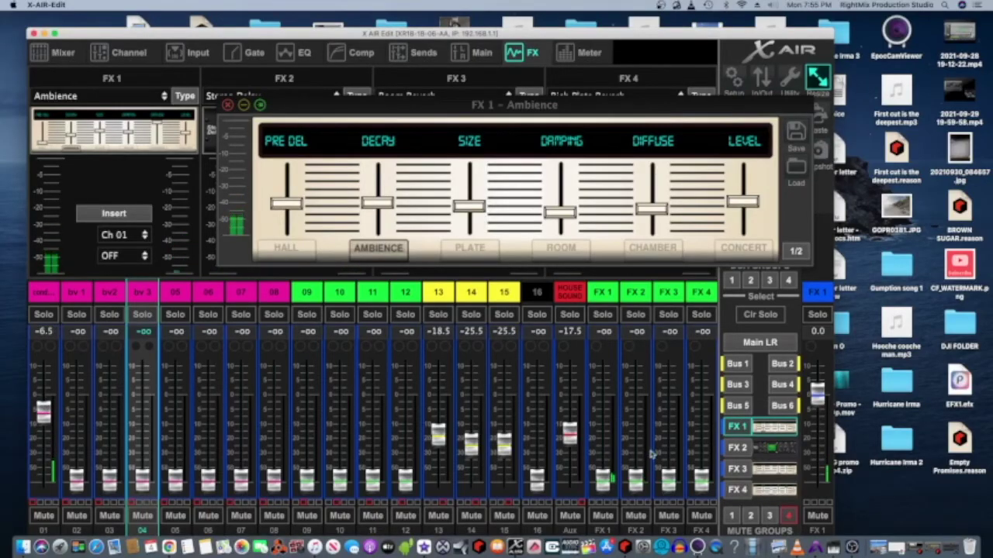
# Step: Send channel 1 to FX 2 at -3.8 and set the Stereo Delay's low cut to about 97 Hz
pyautogui.click(739, 448)
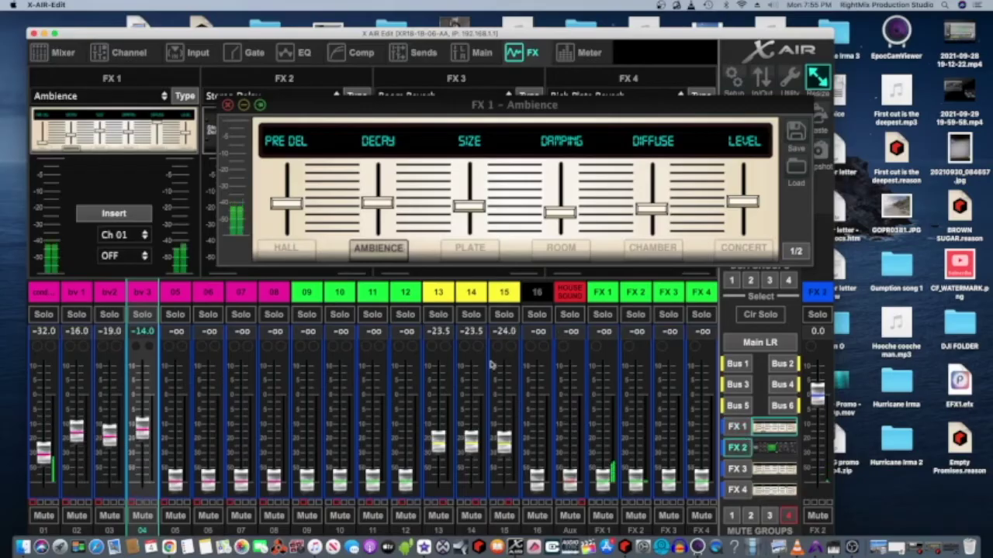
pyautogui.moveTo(41, 450); pyautogui.dragTo(44, 420)
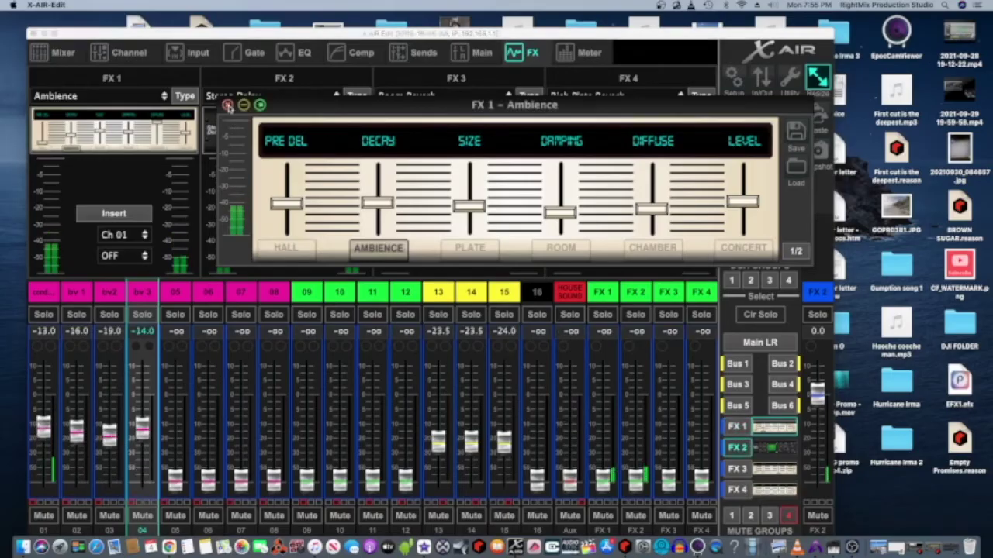
pyautogui.click(228, 104)
pyautogui.click(231, 114)
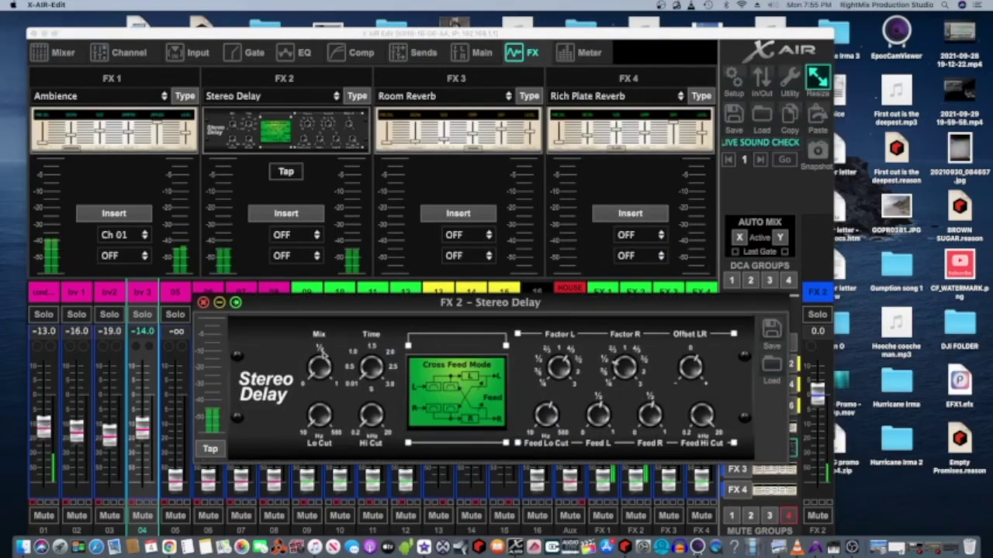
pyautogui.moveTo(319, 415); pyautogui.dragTo(326, 321)
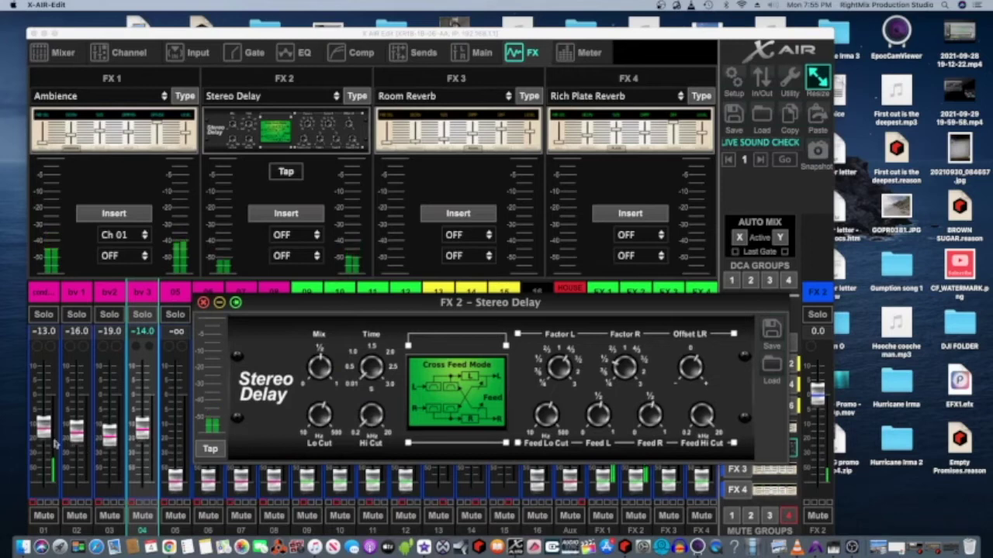
pyautogui.moveTo(43, 425); pyautogui.dragTo(44, 405)
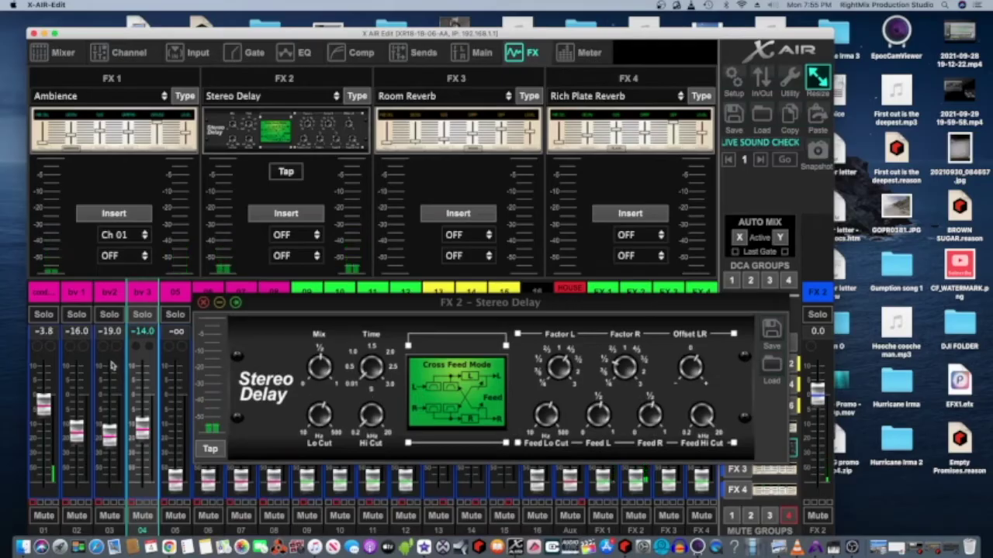
# Step: Cut the FX 2 sends of channels 2–4 and channel 1's FX 1 send to -oo
pyautogui.click(203, 304)
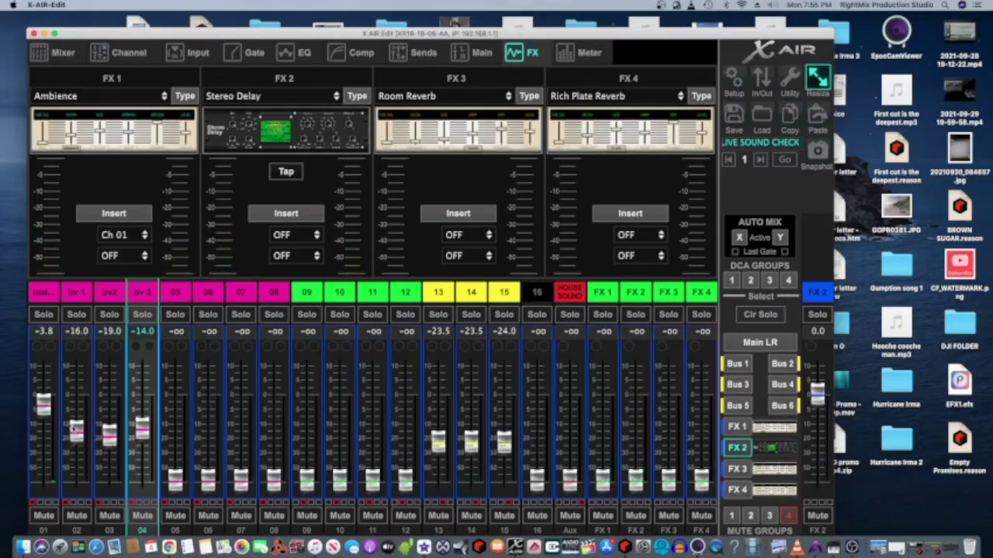
pyautogui.moveTo(72, 425); pyautogui.dragTo(76, 478)
pyautogui.moveTo(109, 437); pyautogui.dragTo(109, 480)
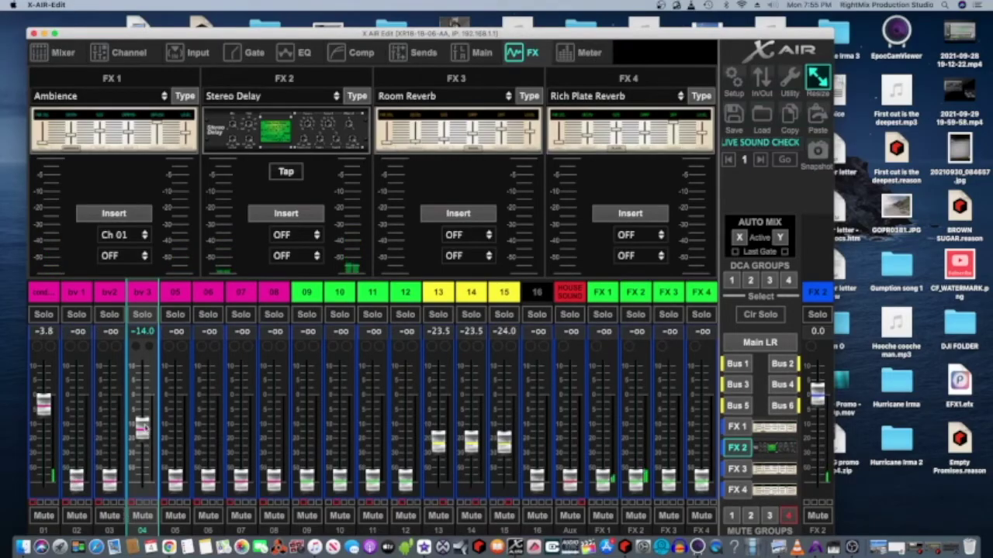
pyautogui.moveTo(143, 426); pyautogui.dragTo(143, 480)
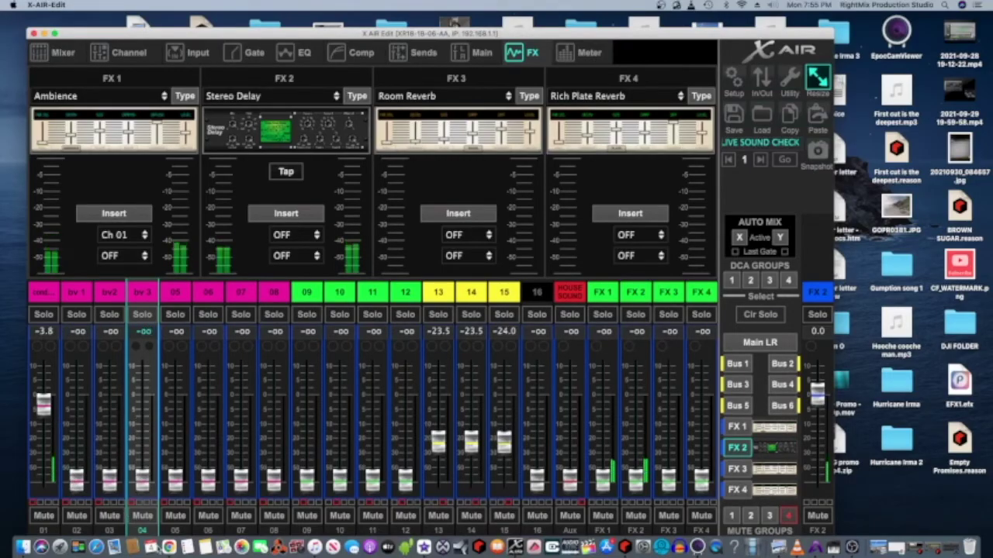
pyautogui.click(738, 426)
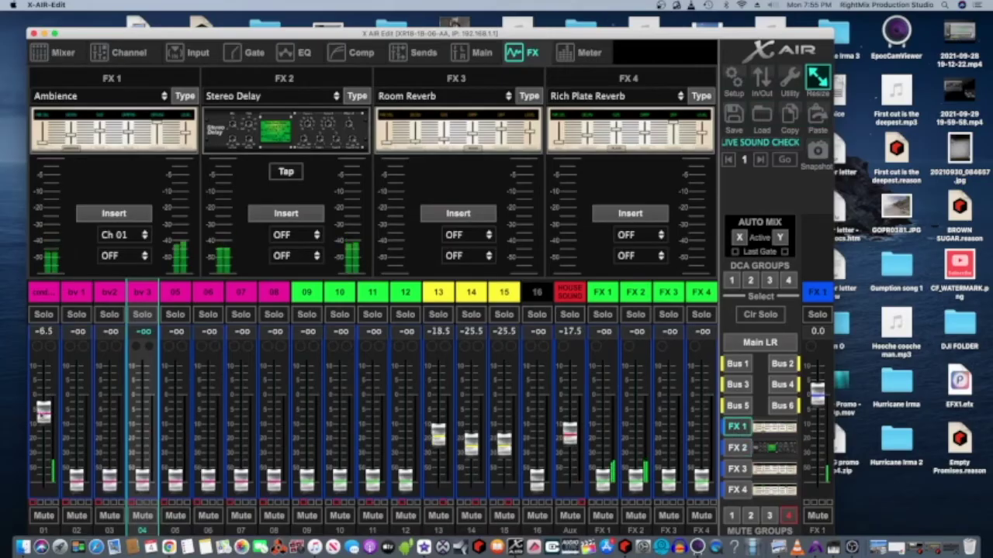
pyautogui.moveTo(44, 411); pyautogui.dragTo(43, 479)
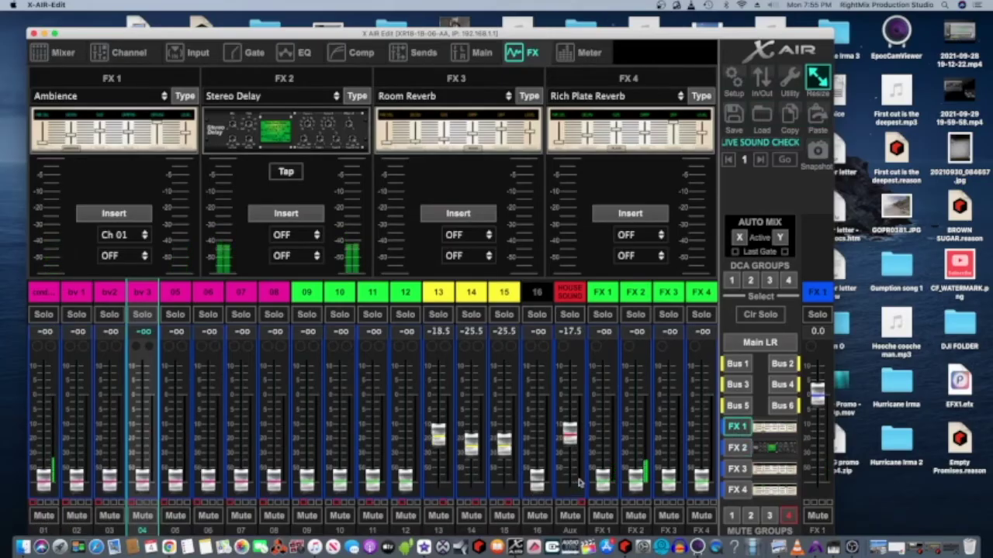
# Step: Check the Stereo Delay, then lower channel 1's FX 2 send from -3.8 to -9.3
pyautogui.click(733, 448)
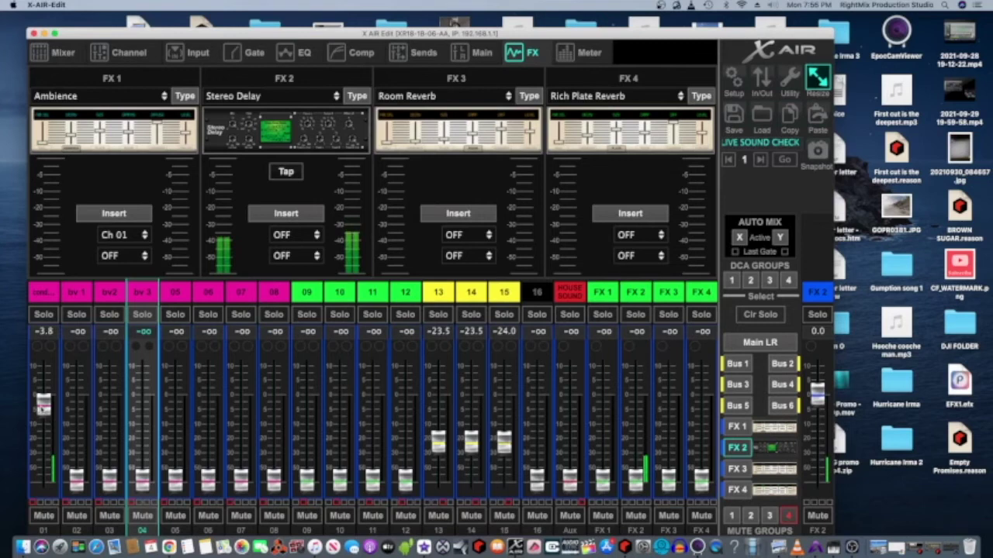
pyautogui.click(272, 136)
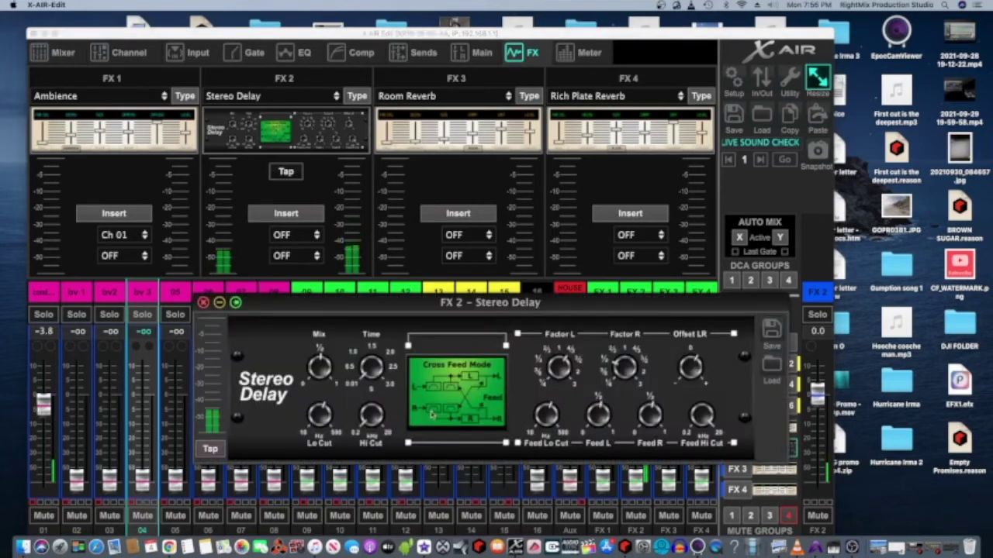
pyautogui.moveTo(320, 413)
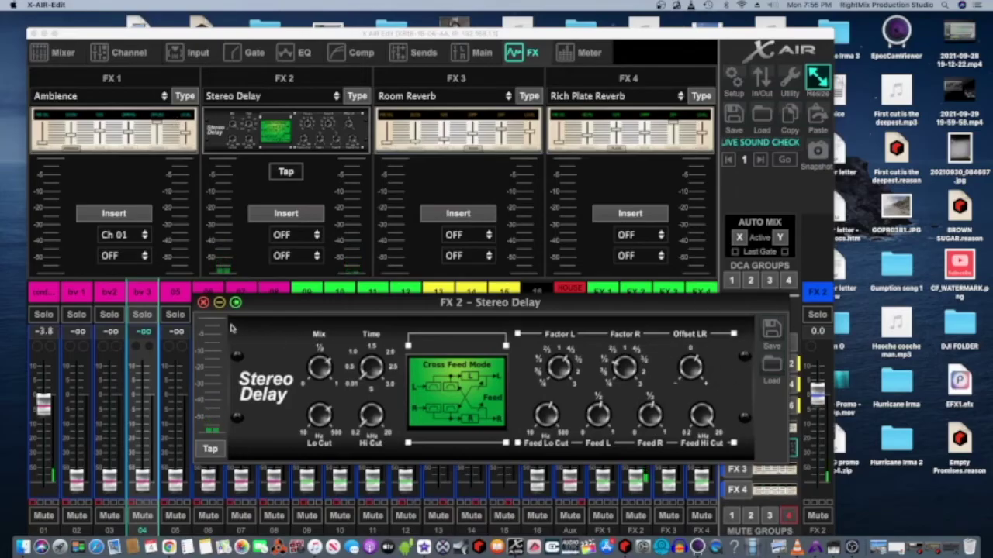
pyautogui.click(203, 302)
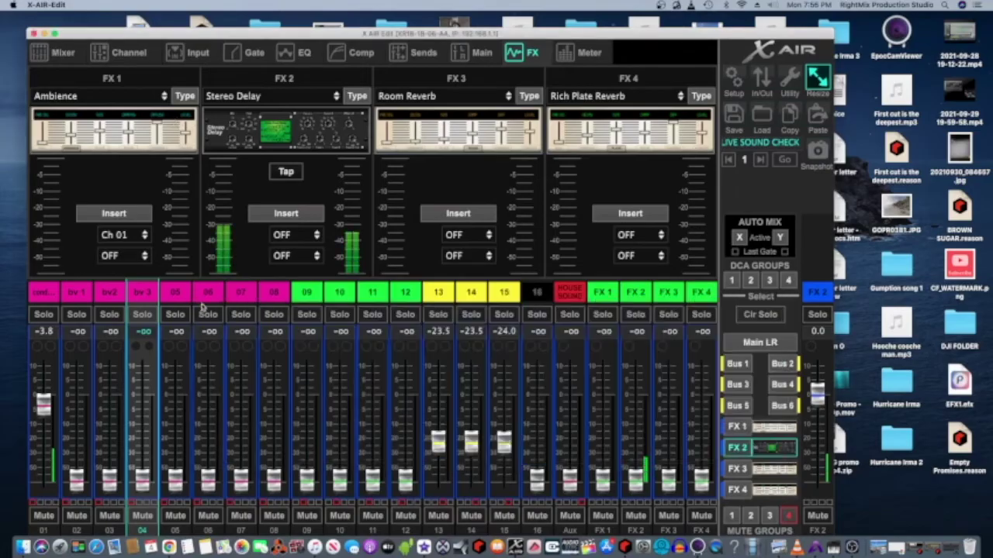
pyautogui.click(737, 427)
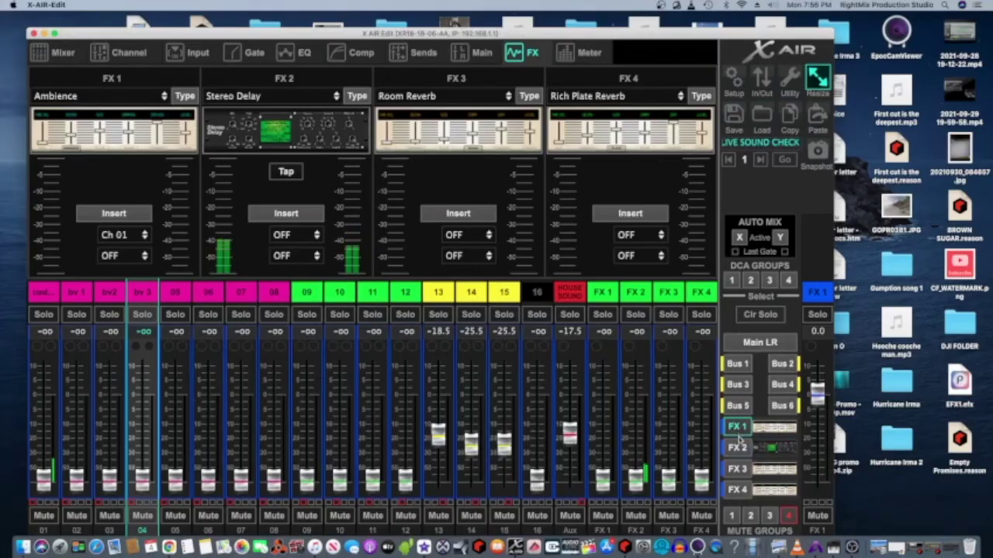
pyautogui.click(738, 448)
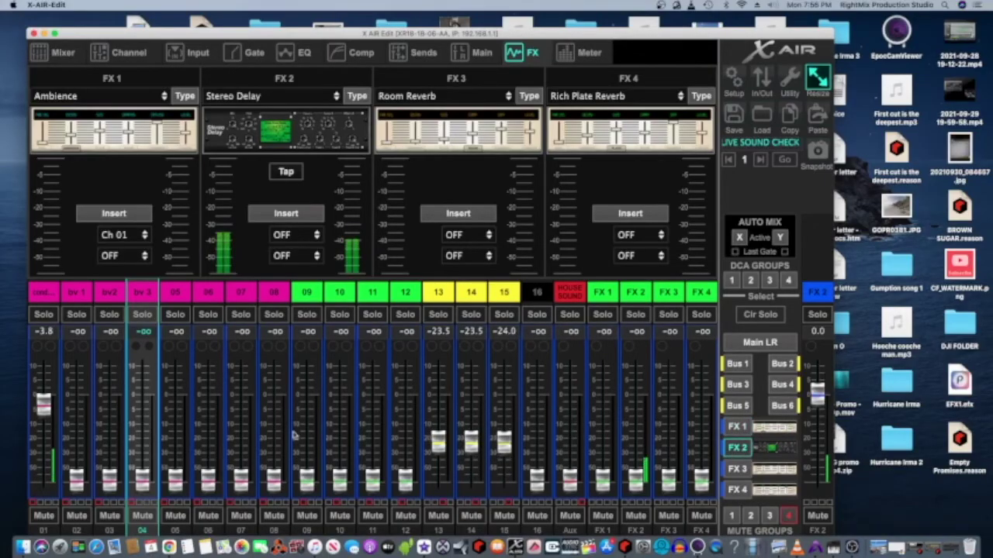
pyautogui.moveTo(43, 403); pyautogui.dragTo(43, 433)
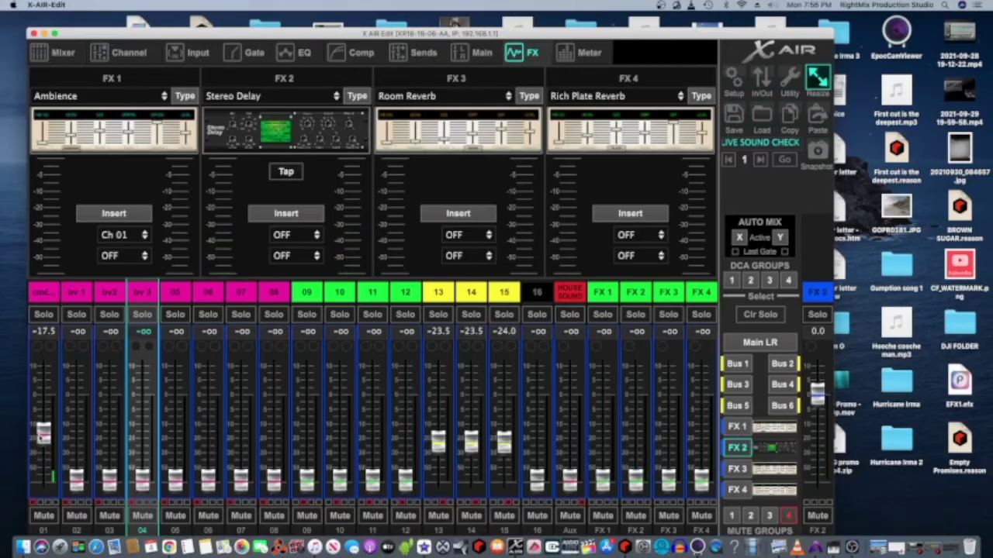
pyautogui.moveTo(43, 433); pyautogui.dragTo(44, 419)
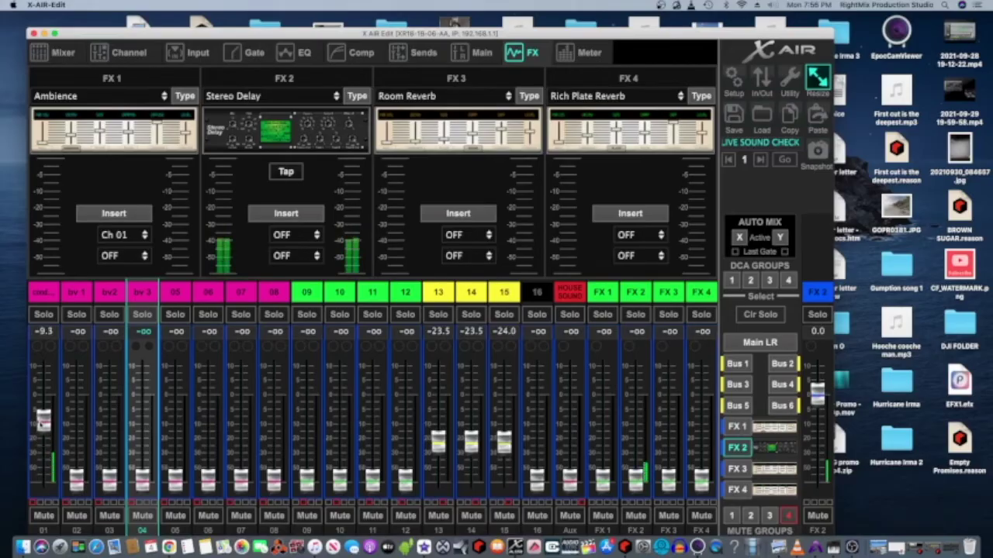
# Step: Set channel 1's main LR level to -0.5, then return the faders to FX 2 sends
pyautogui.click(747, 341)
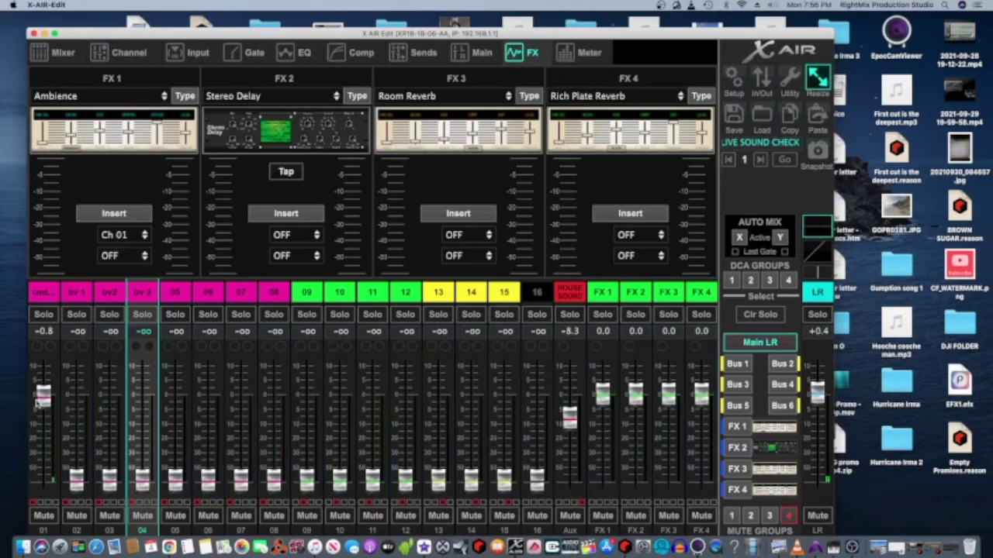
pyautogui.moveTo(44, 397); pyautogui.dragTo(45, 398)
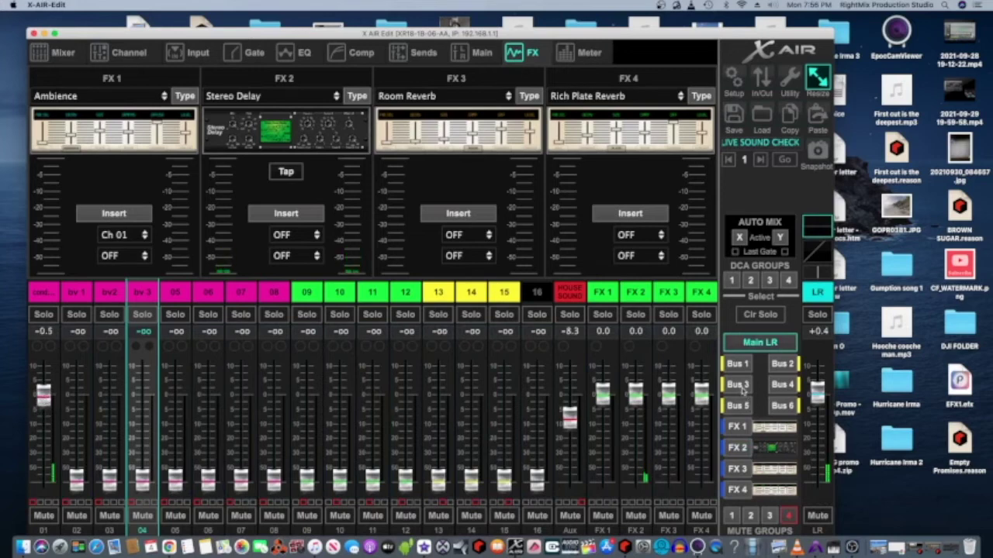
pyautogui.click(790, 450)
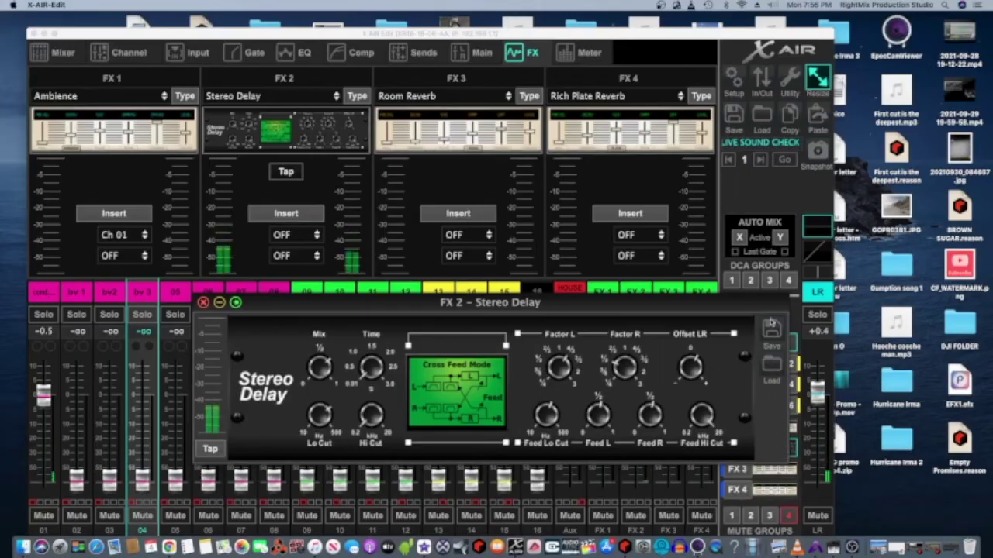
pyautogui.click(203, 303)
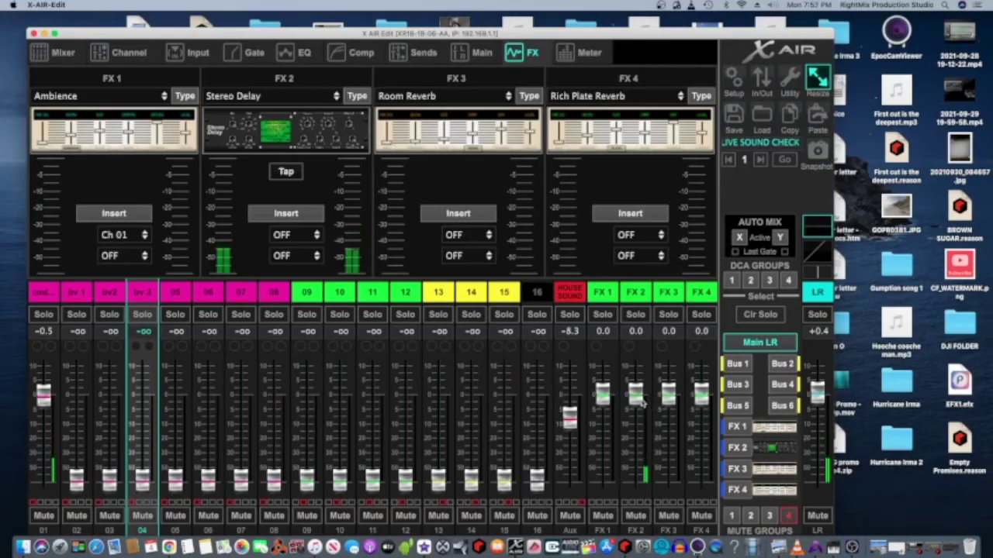
pyautogui.click(737, 449)
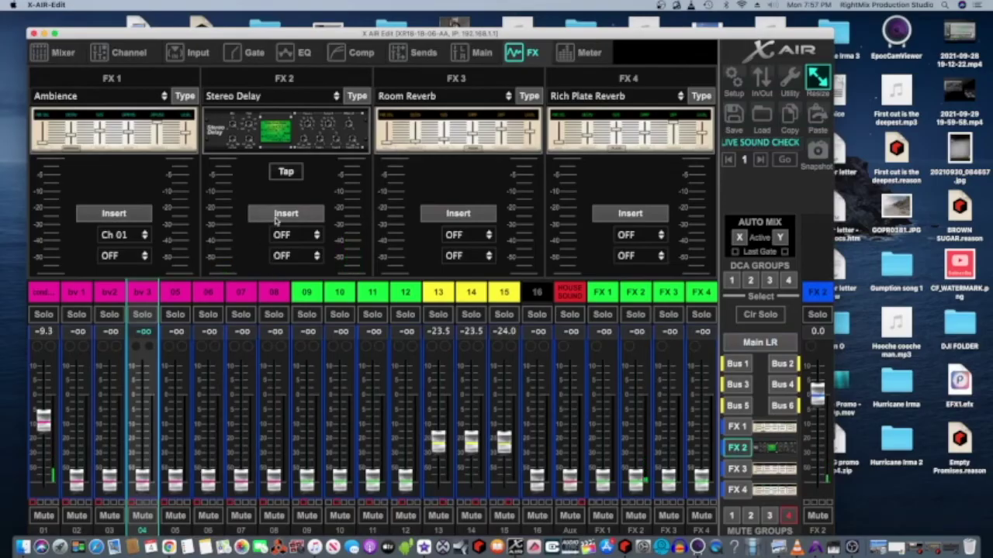
# Step: Try inserting FX 2 on Ch 01, undo it, and raise Ch 01's FX 1 send to -3.8
pyautogui.click(276, 214)
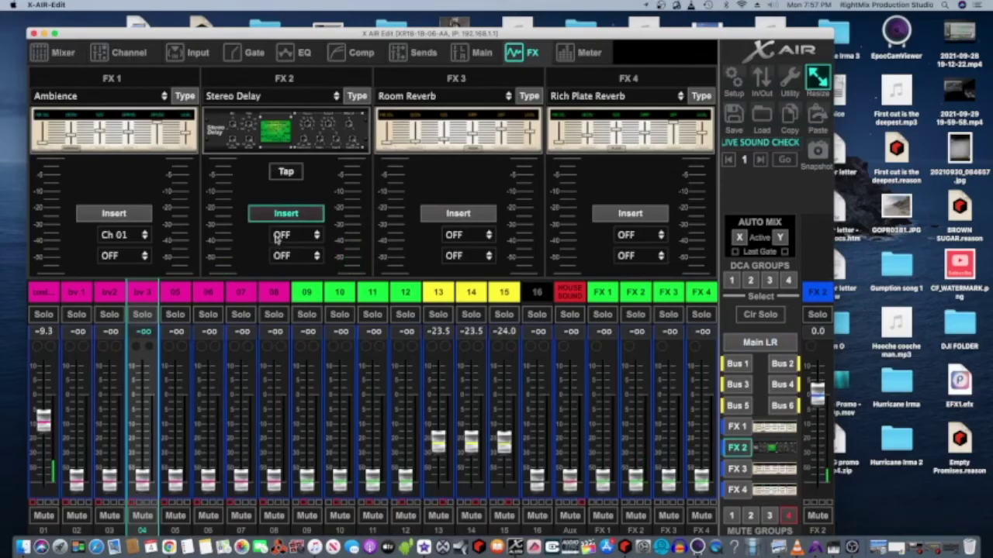
pyautogui.click(281, 235)
pyautogui.click(290, 250)
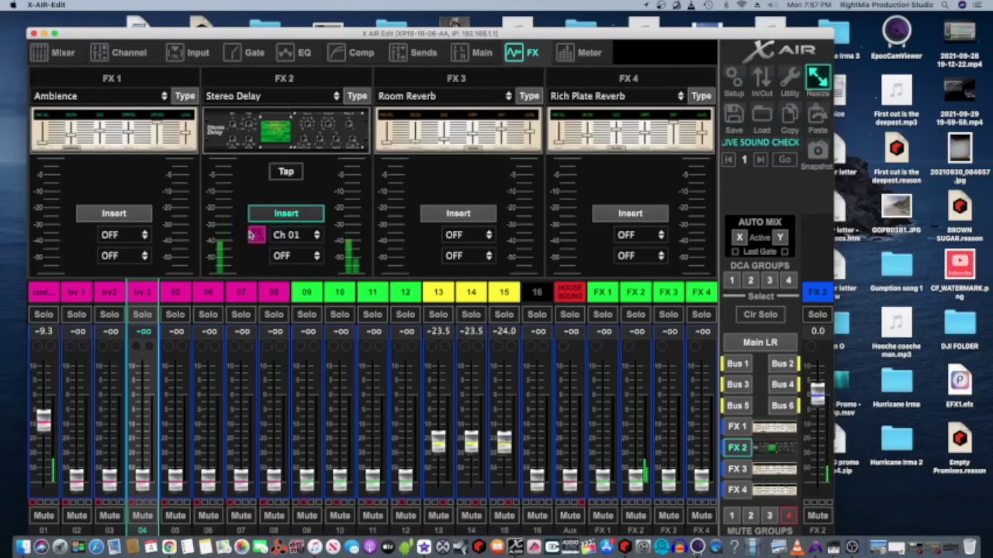
pyautogui.click(264, 219)
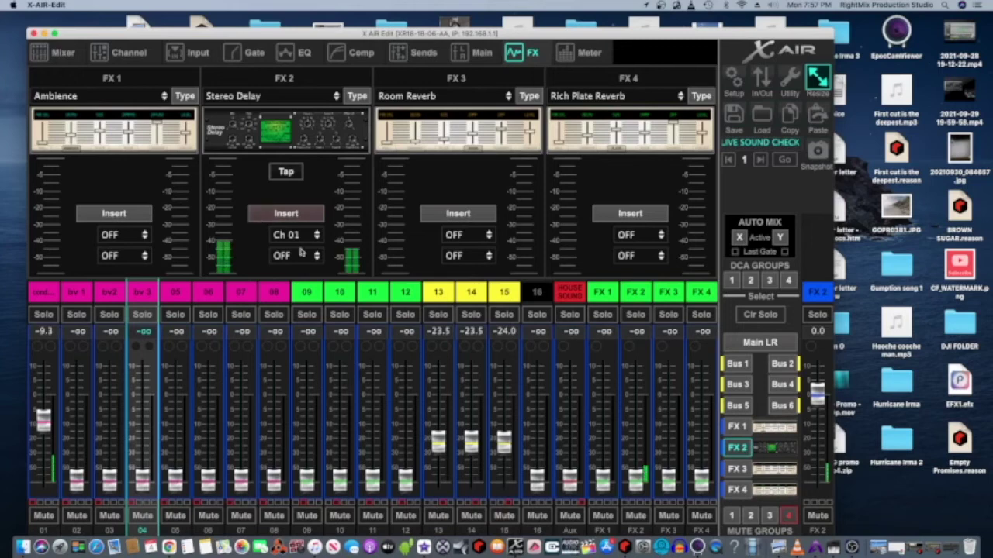
pyautogui.click(739, 426)
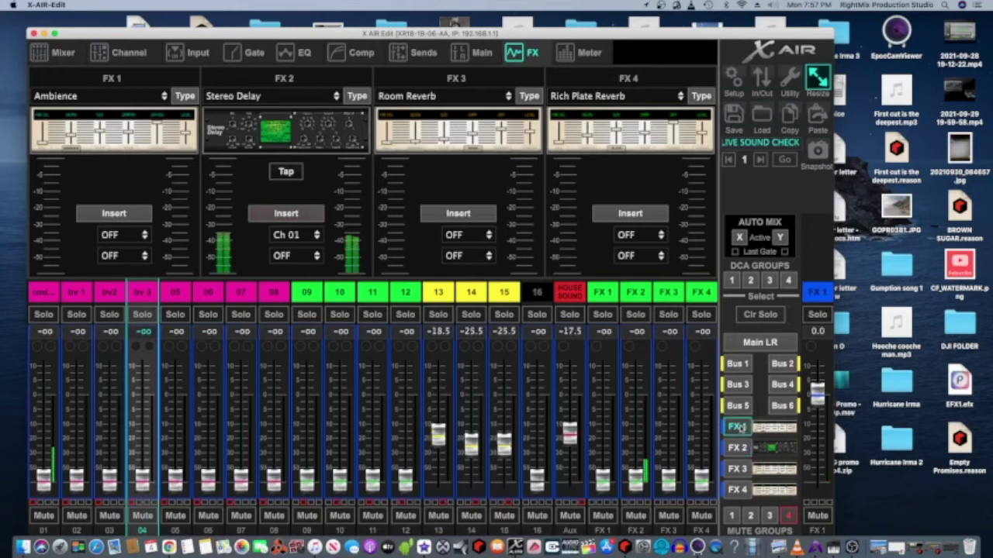
pyautogui.moveTo(43, 481); pyautogui.dragTo(44, 404)
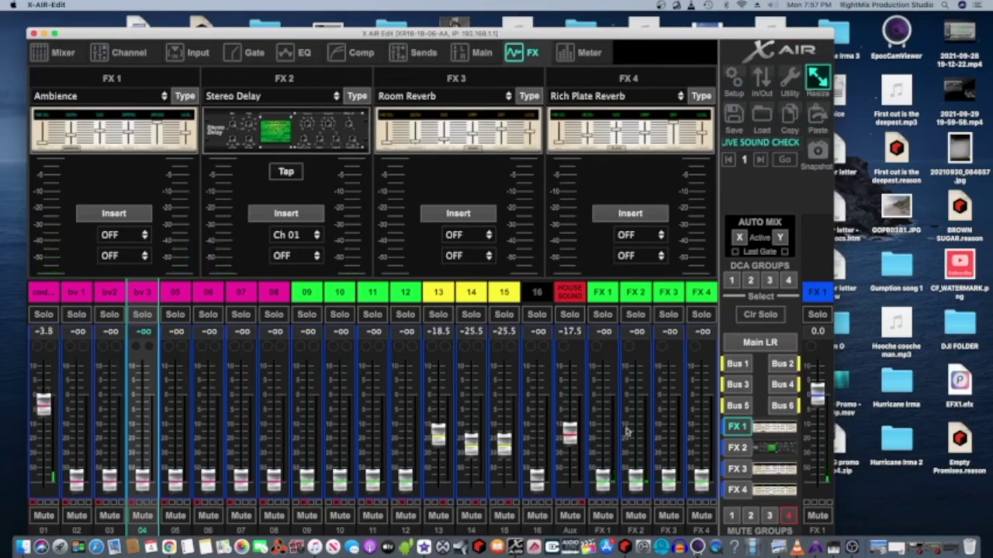
# Step: Shorten the Ambience pre-delay, lengthen decay to 1.61 s, enlarge the size, and raise the level
pyautogui.click(114, 124)
pyautogui.moveTo(296, 219)
pyautogui.moveTo(297, 213); pyautogui.dragTo(297, 224)
pyautogui.moveTo(377, 203); pyautogui.dragTo(373, 180)
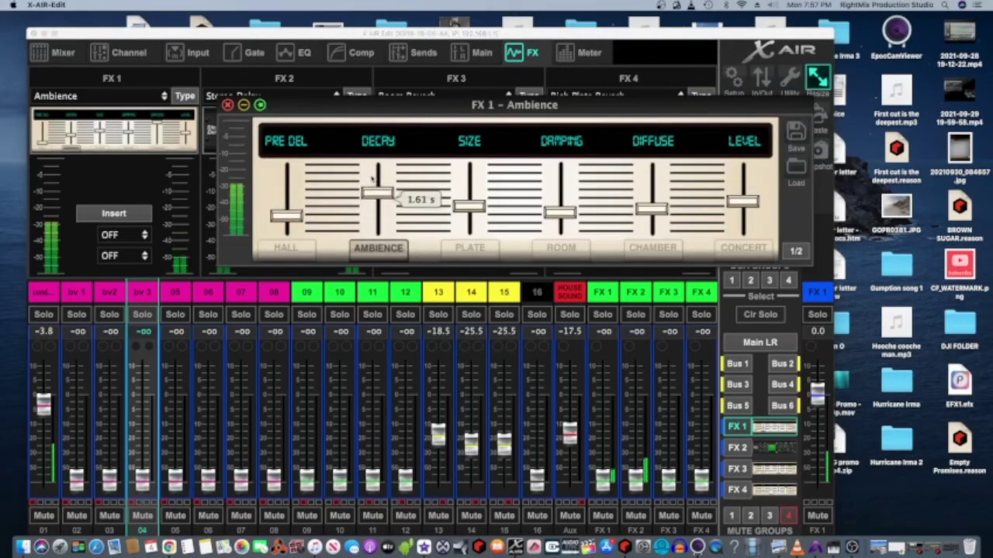
pyautogui.moveTo(469, 206); pyautogui.dragTo(560, 193)
pyautogui.moveTo(725, 200)
pyautogui.moveTo(747, 208); pyautogui.dragTo(744, 189)
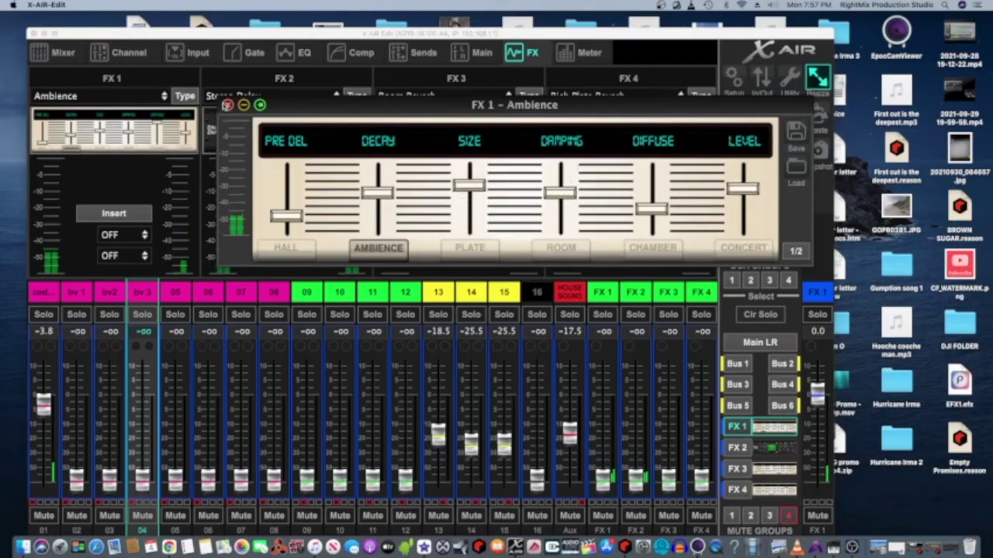
pyautogui.click(227, 104)
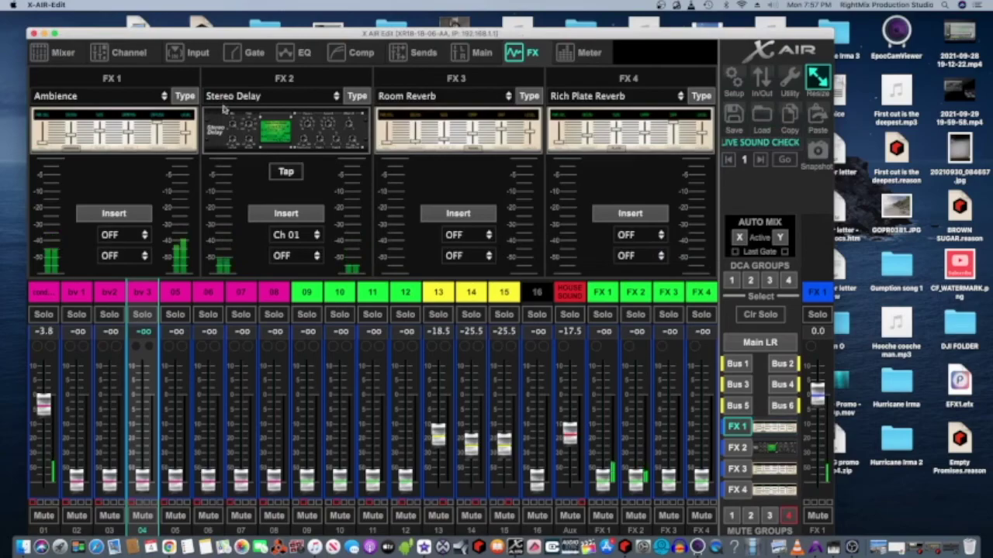
pyautogui.click(118, 115)
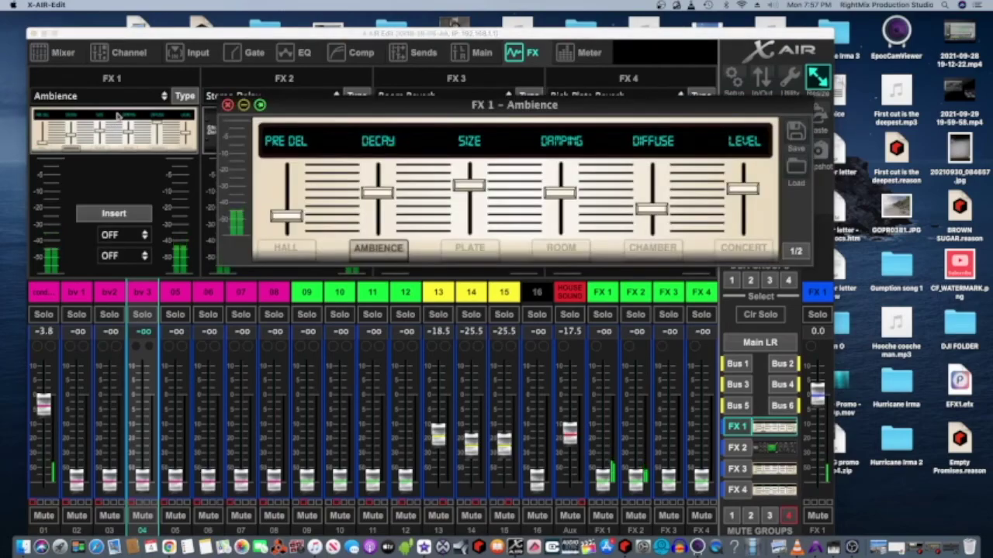
# Step: Change the FX 1 effect type from Ambience to Stereo Delay
pyautogui.click(185, 97)
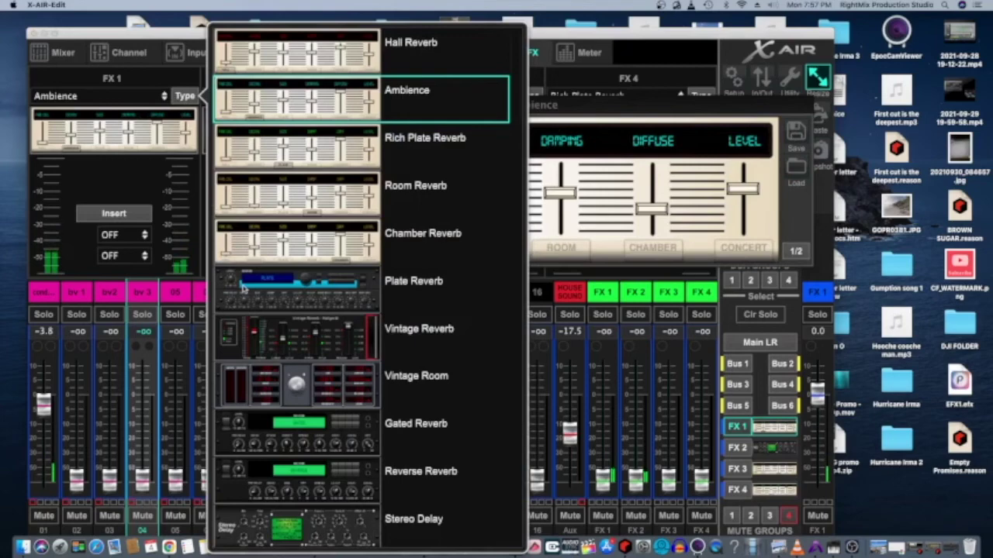
pyautogui.scroll(-2, 256, 446)
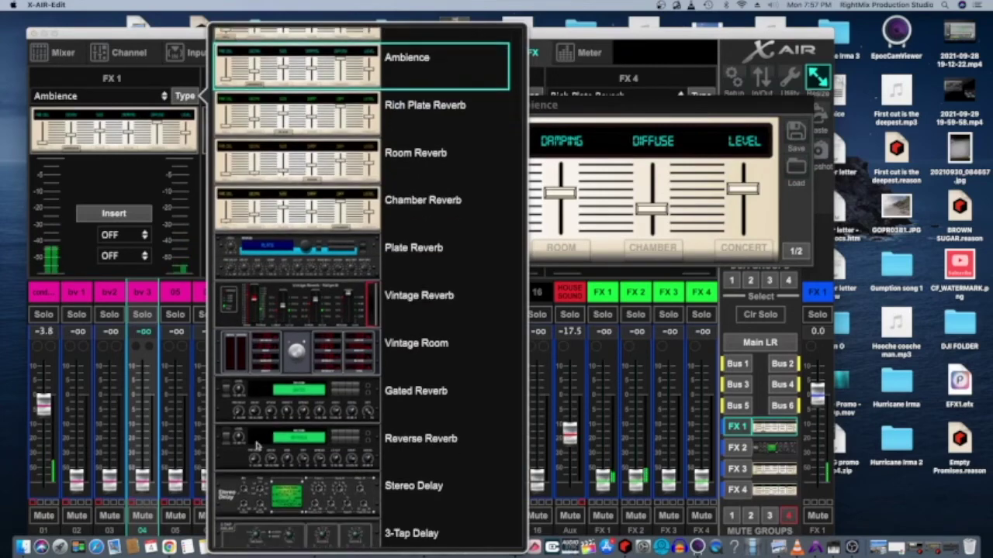
pyautogui.click(244, 494)
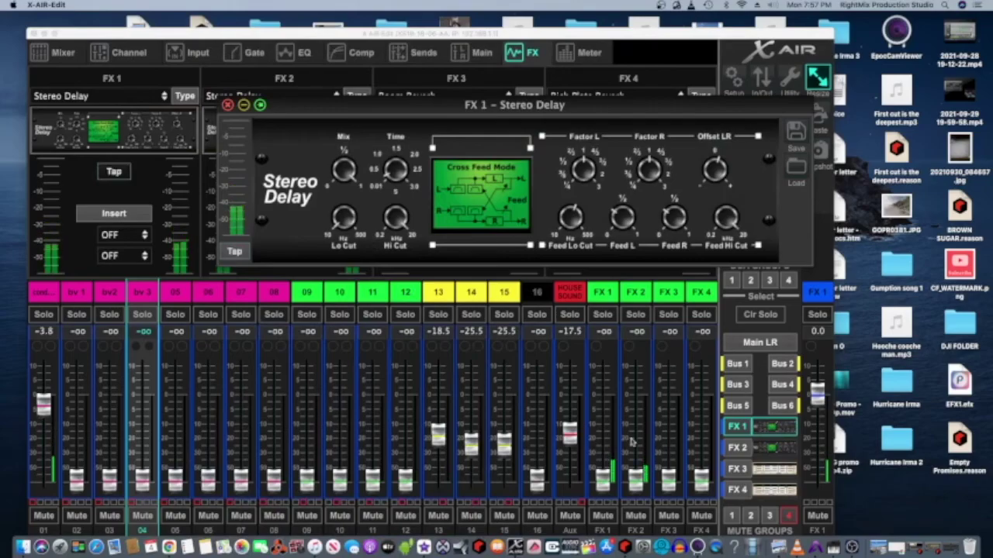
# Step: Set Ch 01's FX 2 send to about 0 dB
pyautogui.click(736, 448)
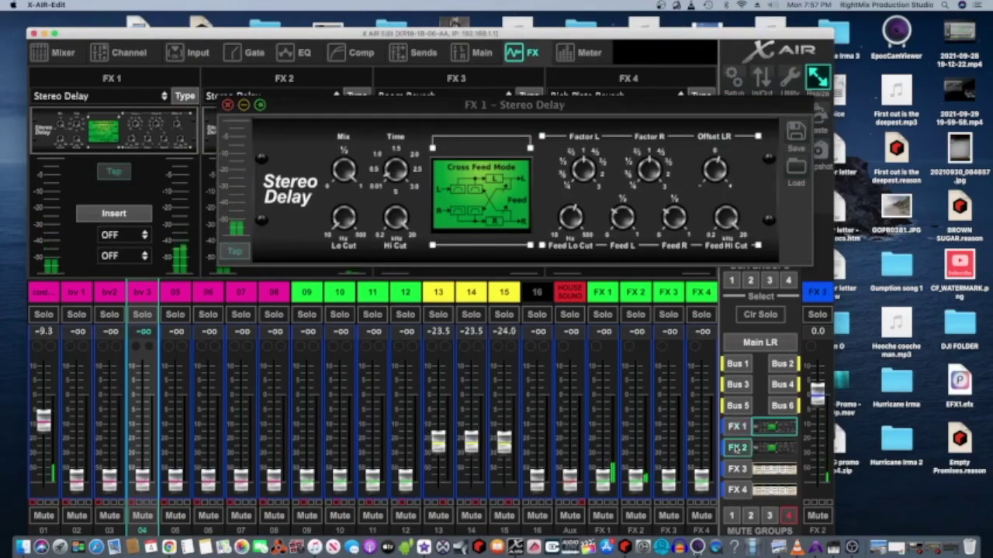
pyautogui.moveTo(50, 425); pyautogui.dragTo(55, 432)
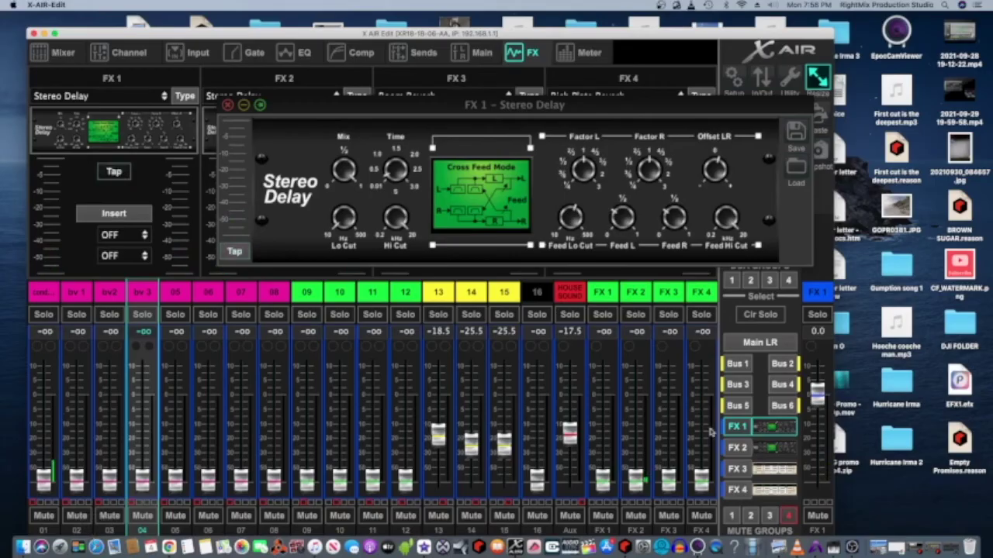
pyautogui.click(738, 447)
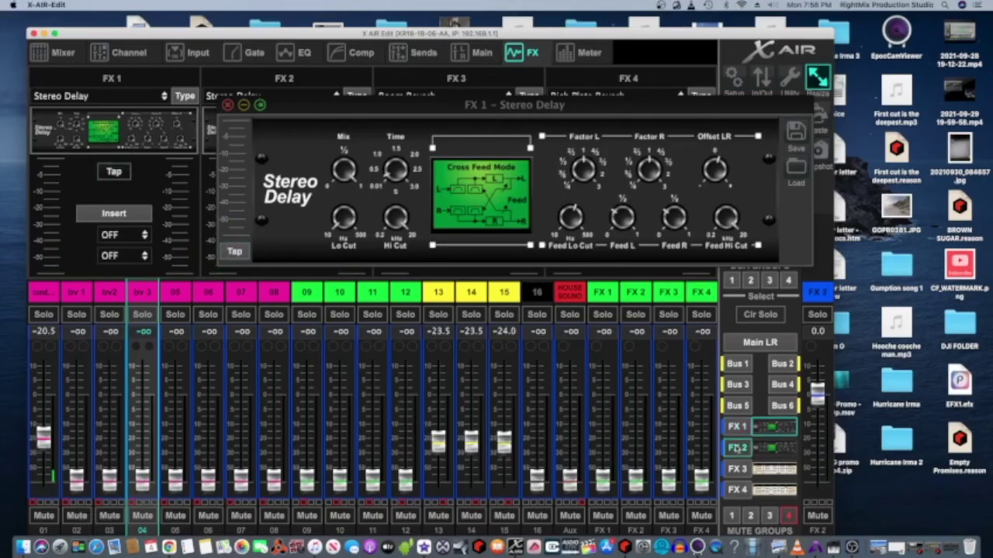
pyautogui.moveTo(38, 439); pyautogui.dragTo(37, 389)
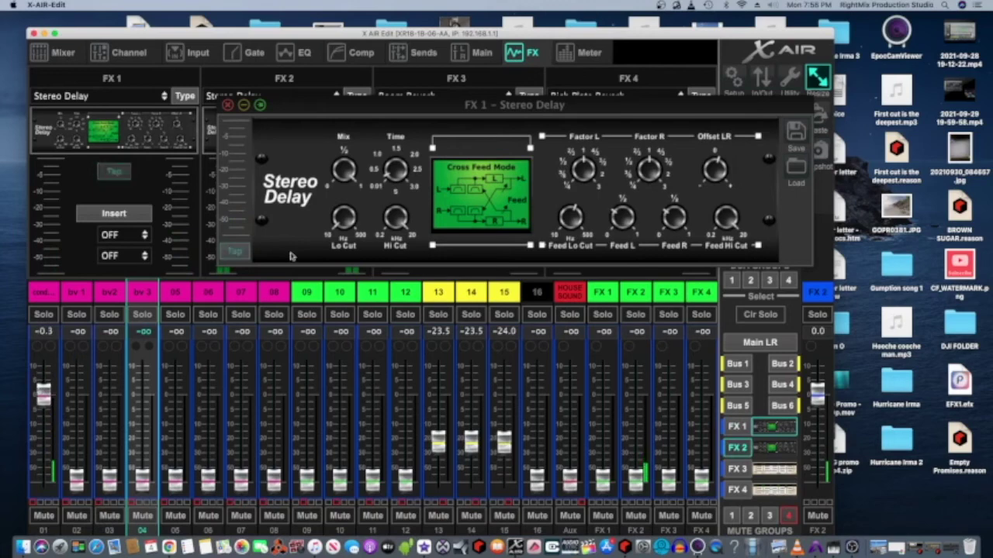
# Step: Adjust the Stereo Delay's delay time and close its editor
pyautogui.moveTo(400, 178); pyautogui.dragTo(402, 96)
pyautogui.moveTo(398, 220)
pyautogui.moveTo(344, 220)
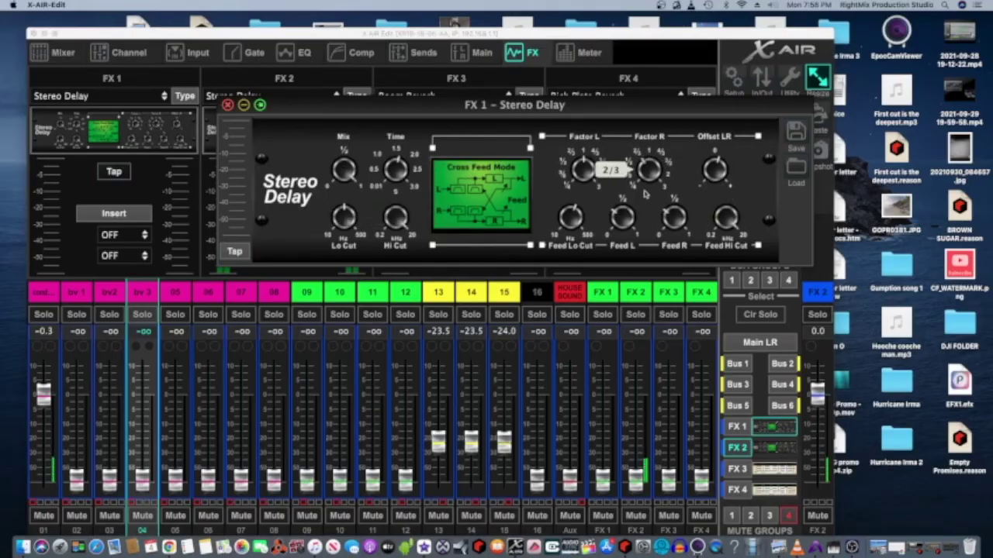
pyautogui.moveTo(342, 160)
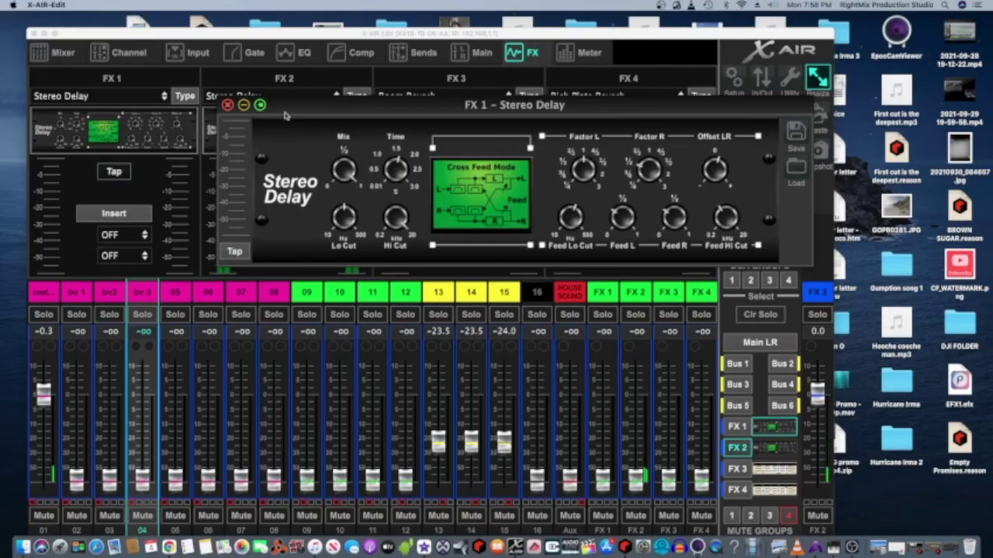
pyautogui.click(228, 105)
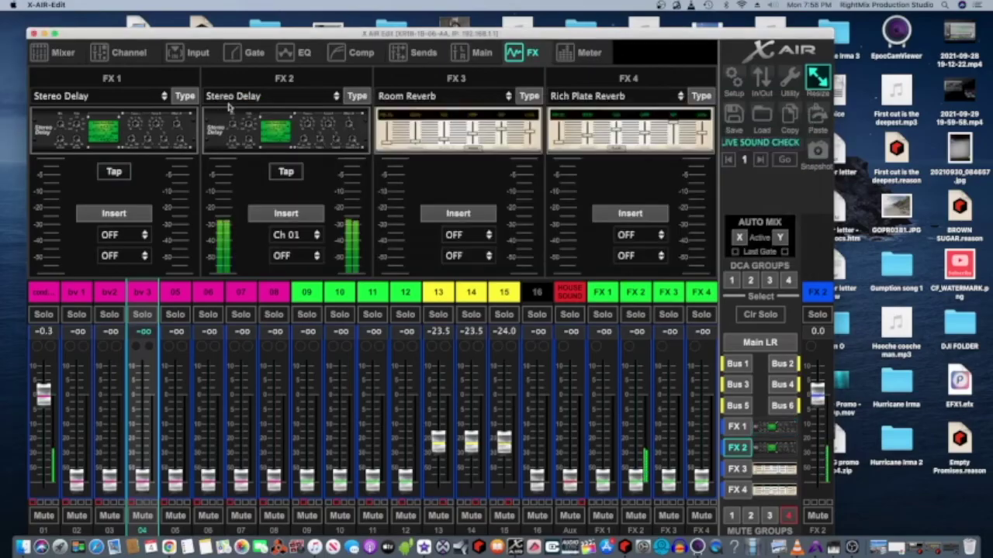
# Step: Switch FX 1 to insert mode and show FX 1 sends, leaving Ch 01's send fully down
pyautogui.click(116, 130)
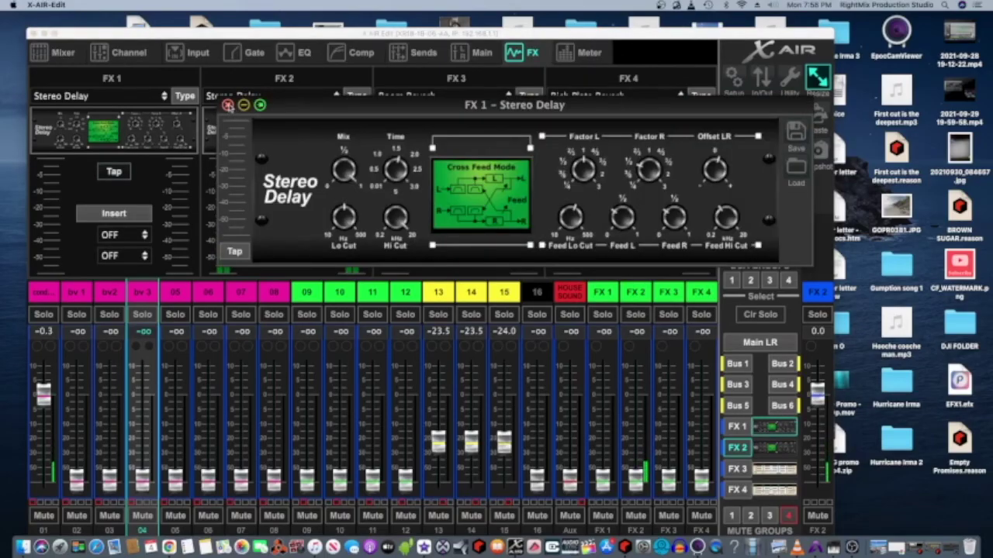
pyautogui.click(227, 105)
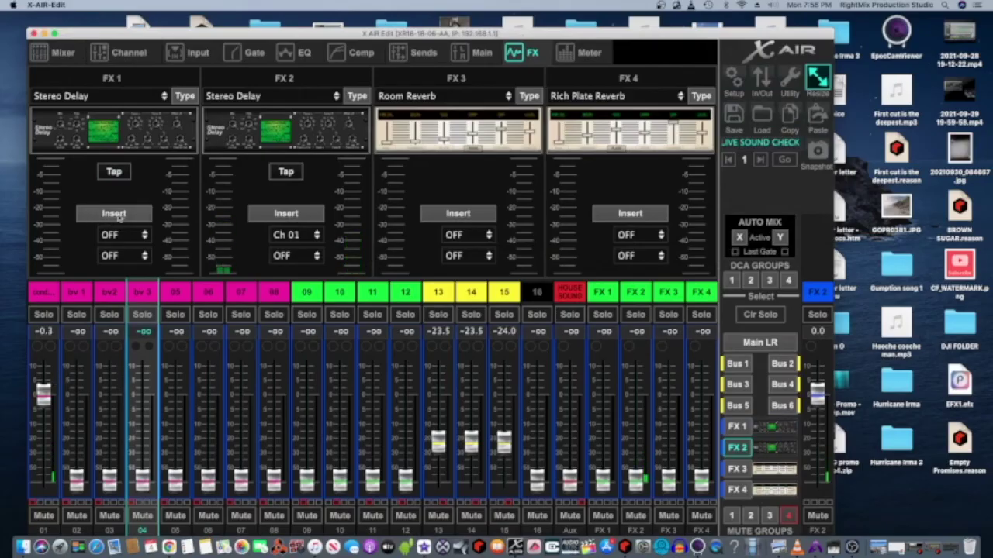
pyautogui.click(112, 215)
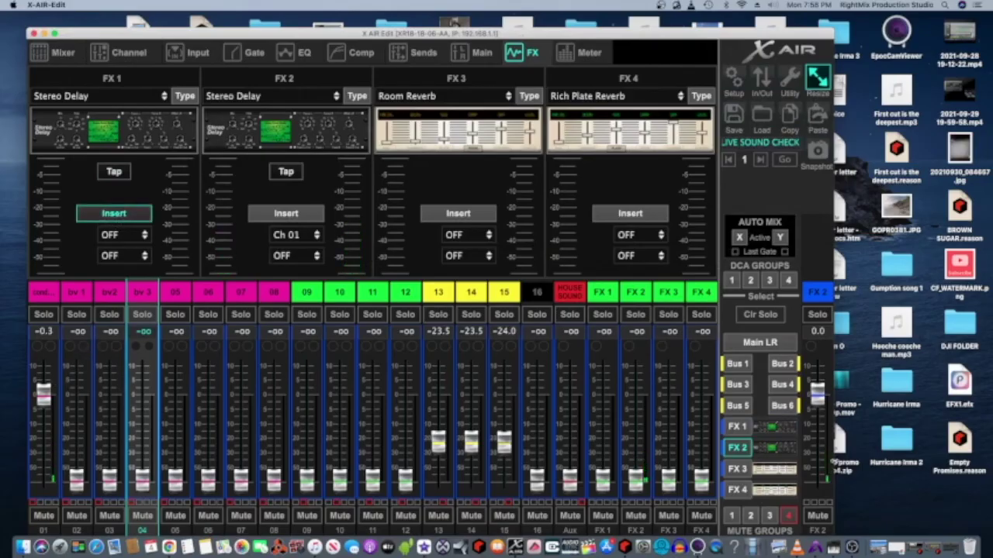
pyautogui.click(735, 427)
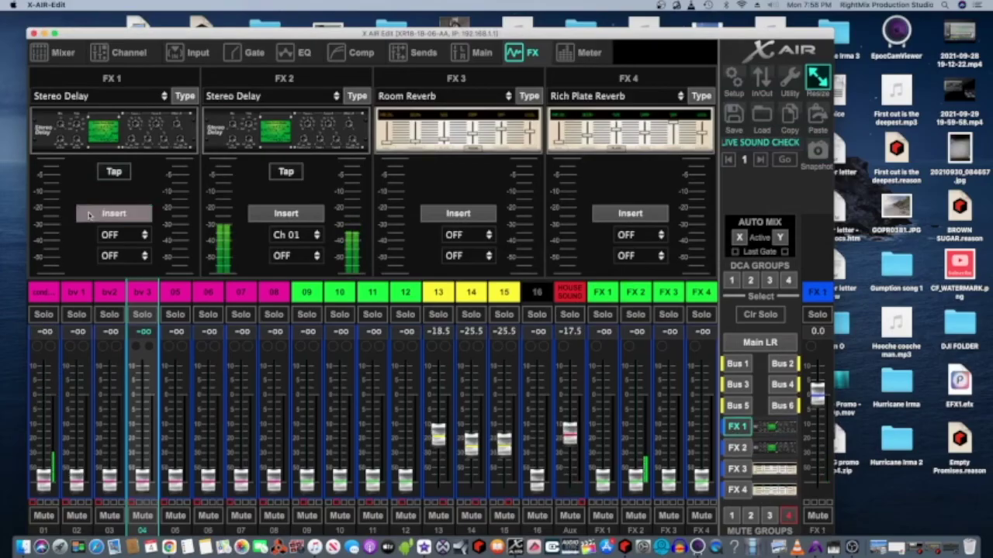
pyautogui.moveTo(48, 463); pyautogui.dragTo(48, 386)
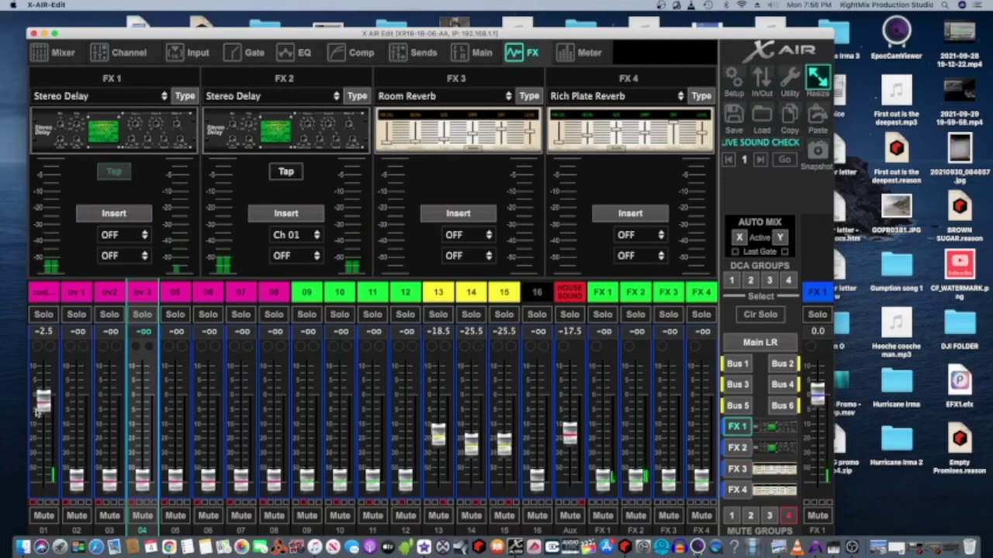
pyautogui.moveTo(40, 408); pyautogui.dragTo(41, 402)
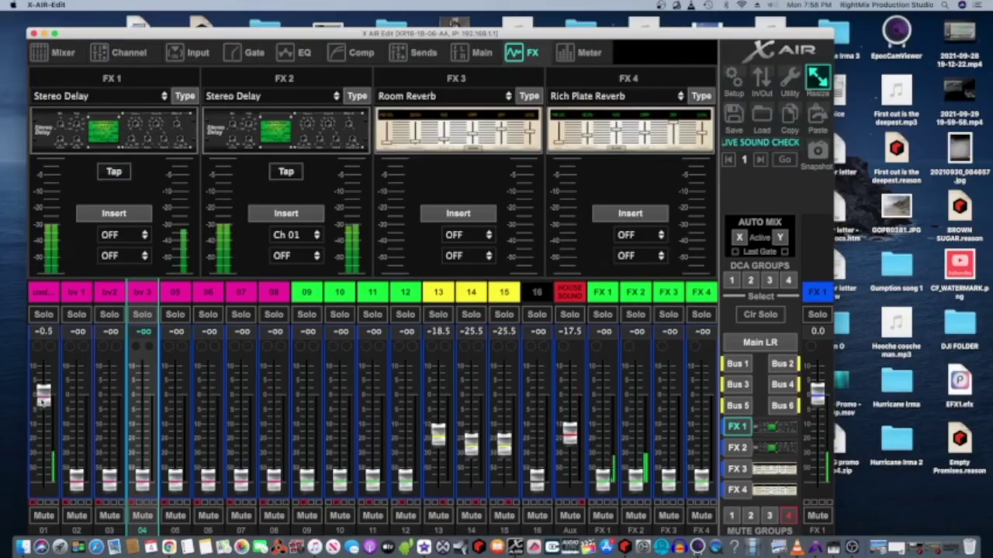
pyautogui.moveTo(41, 398); pyautogui.dragTo(42, 477)
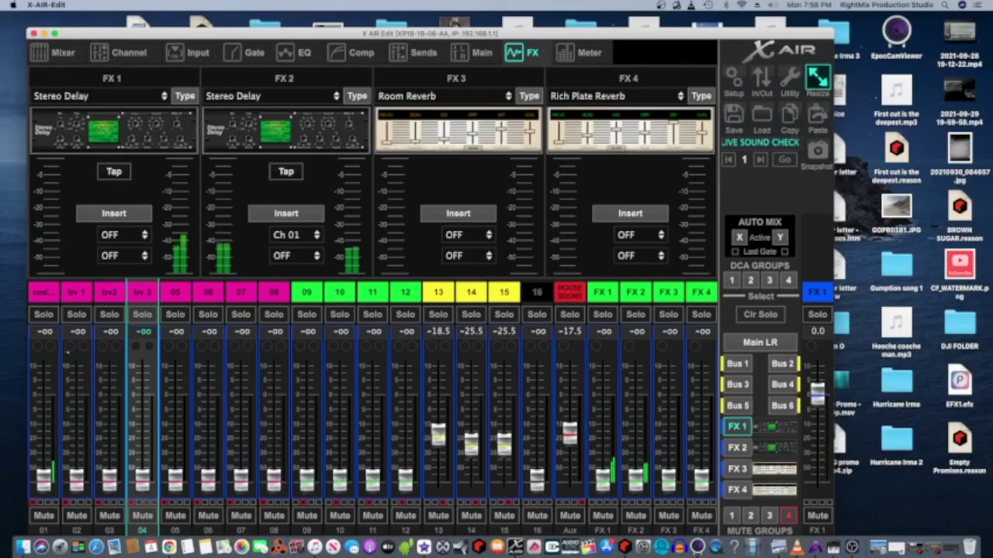
# Step: Insert FX 1 on Ch 01 and raise Ch 01's FX 1 send to -6.3
pyautogui.click(92, 218)
pyautogui.click(110, 236)
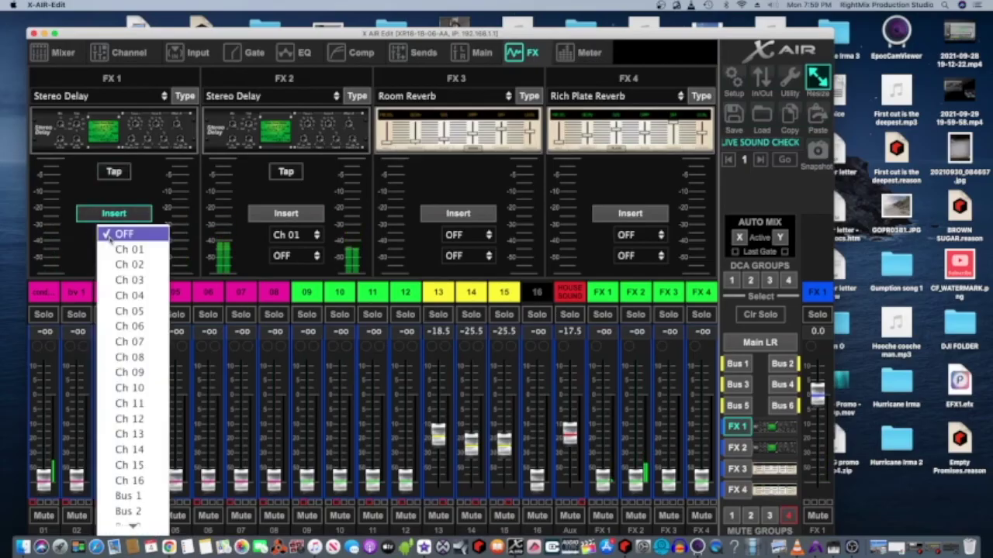
pyautogui.click(120, 249)
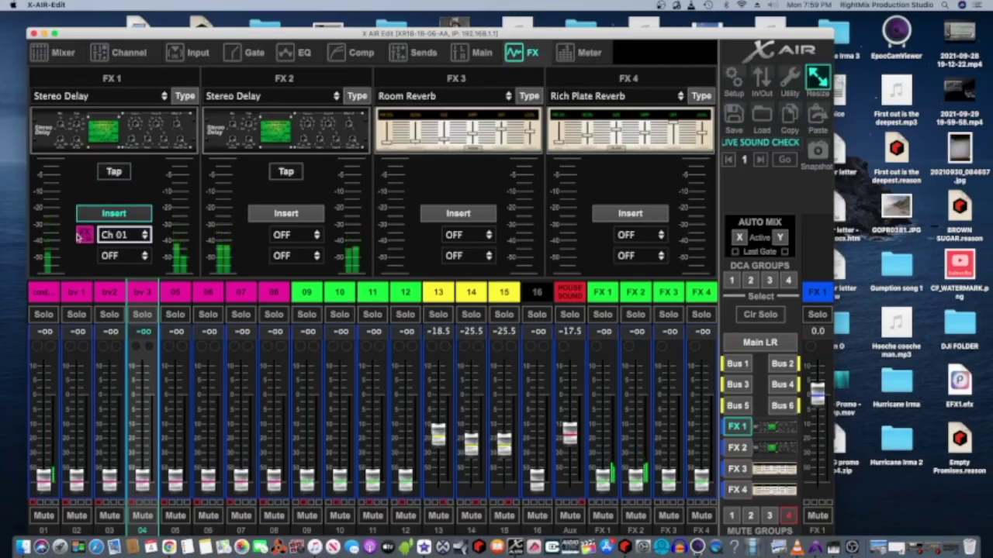
pyautogui.moveTo(44, 480); pyautogui.dragTo(55, 415)
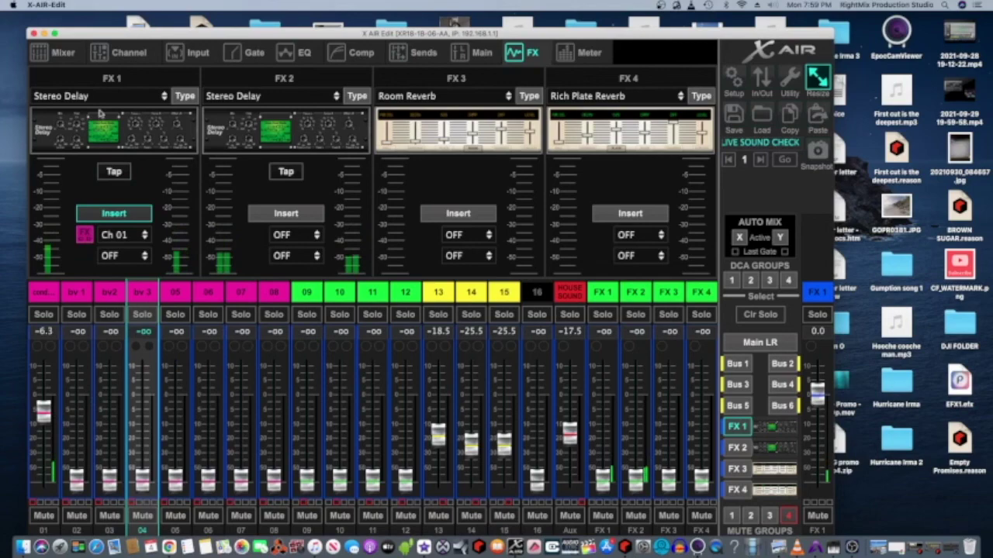
# Step: Change FX 1 to Hall Reverb, set Ch 01 to -13.0, and bring OBS to the front
pyautogui.click(186, 96)
pyautogui.scroll(5, 243, 236)
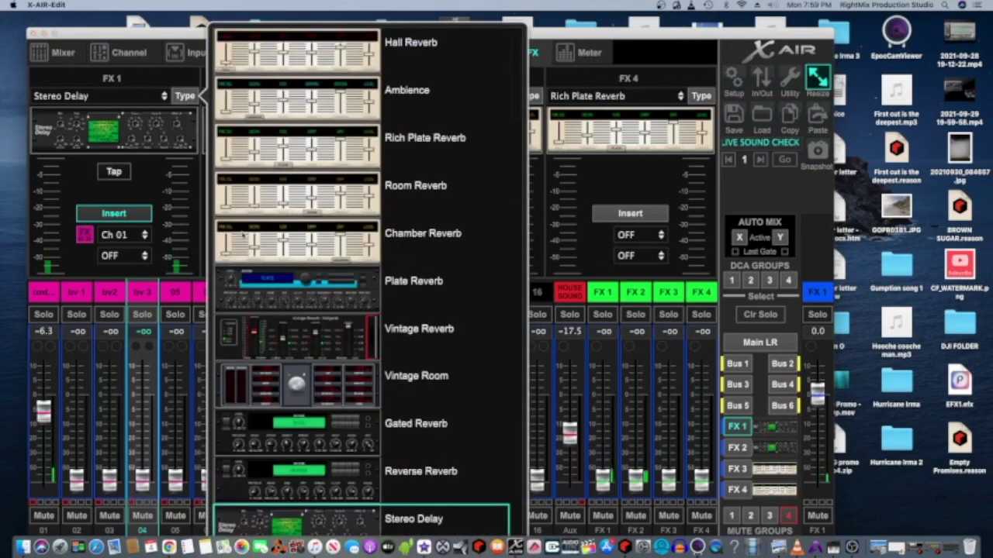
pyautogui.click(269, 70)
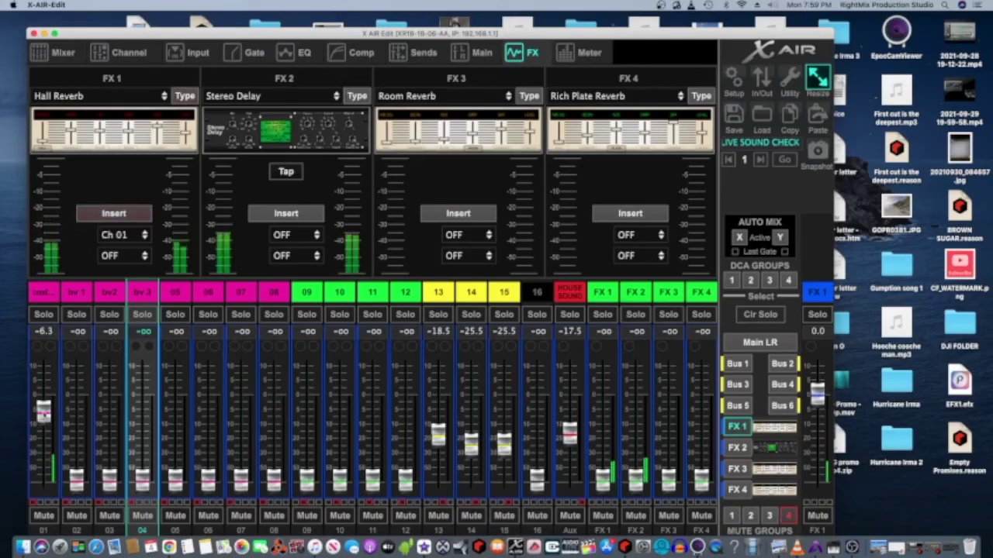
pyautogui.moveTo(45, 413); pyautogui.dragTo(45, 427)
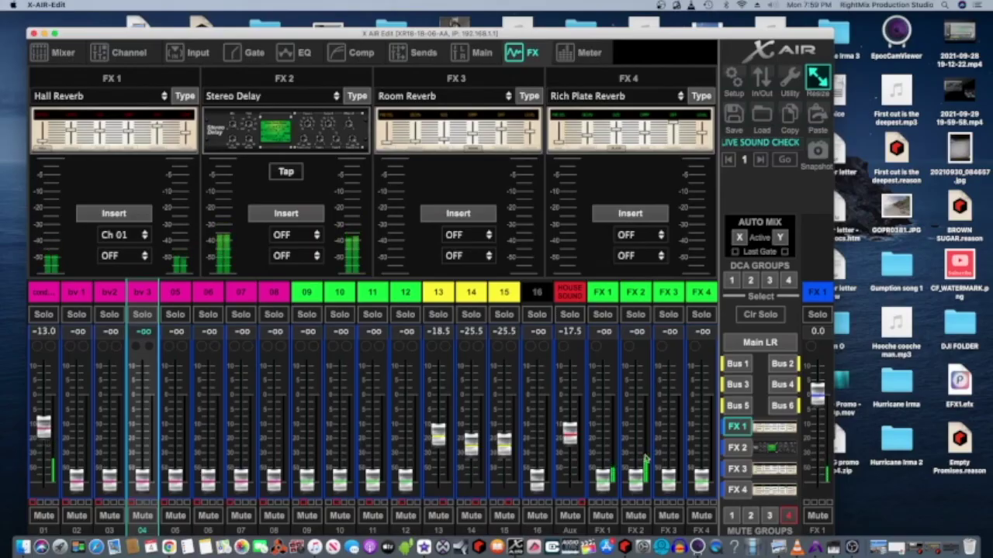
pyautogui.click(852, 548)
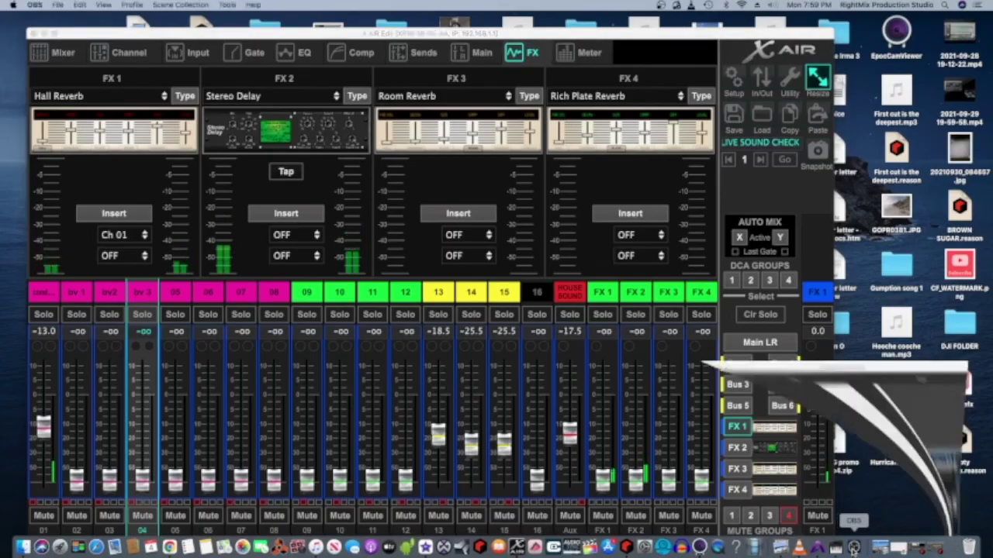